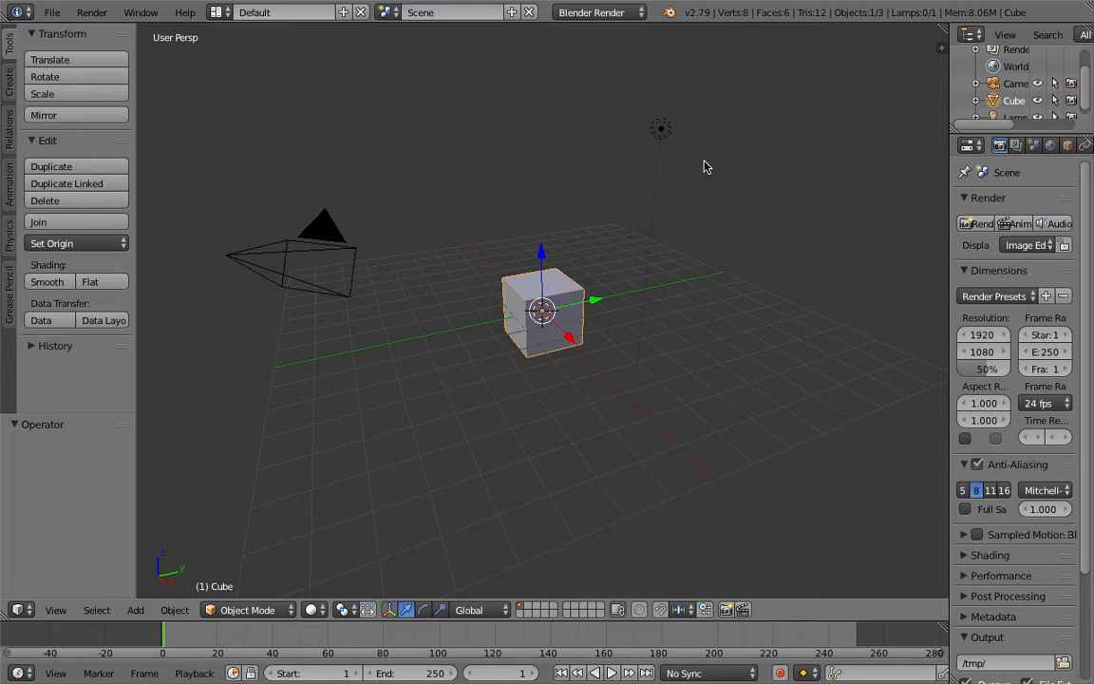
Step: Delete the default cube from the scene
key("x")
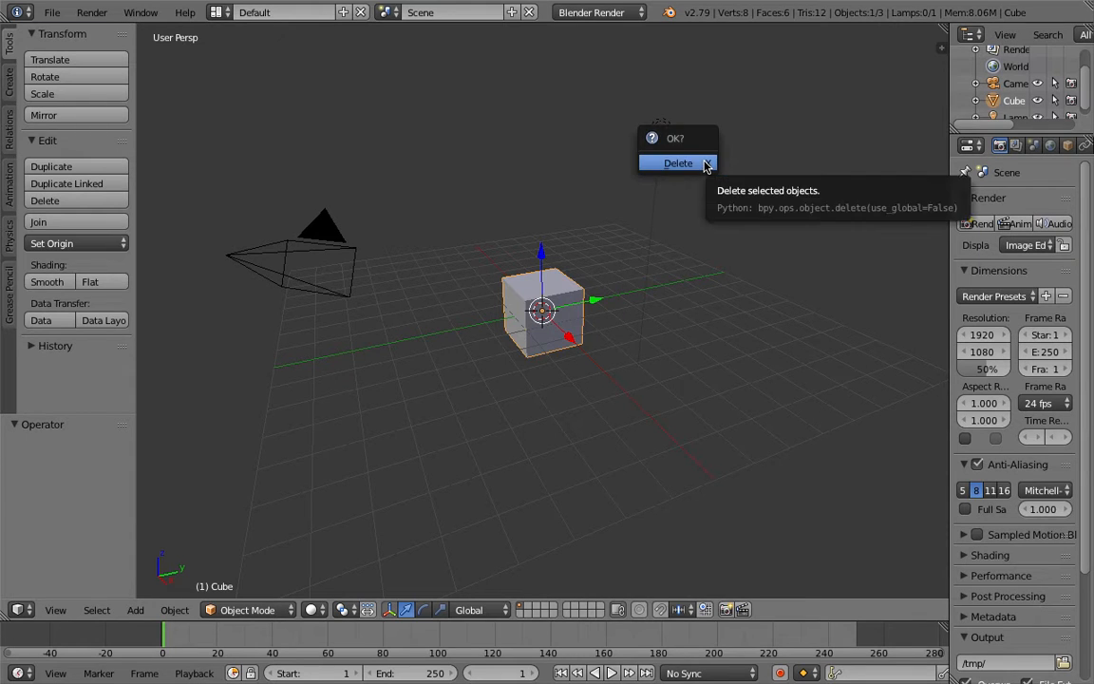
left_click(704, 164)
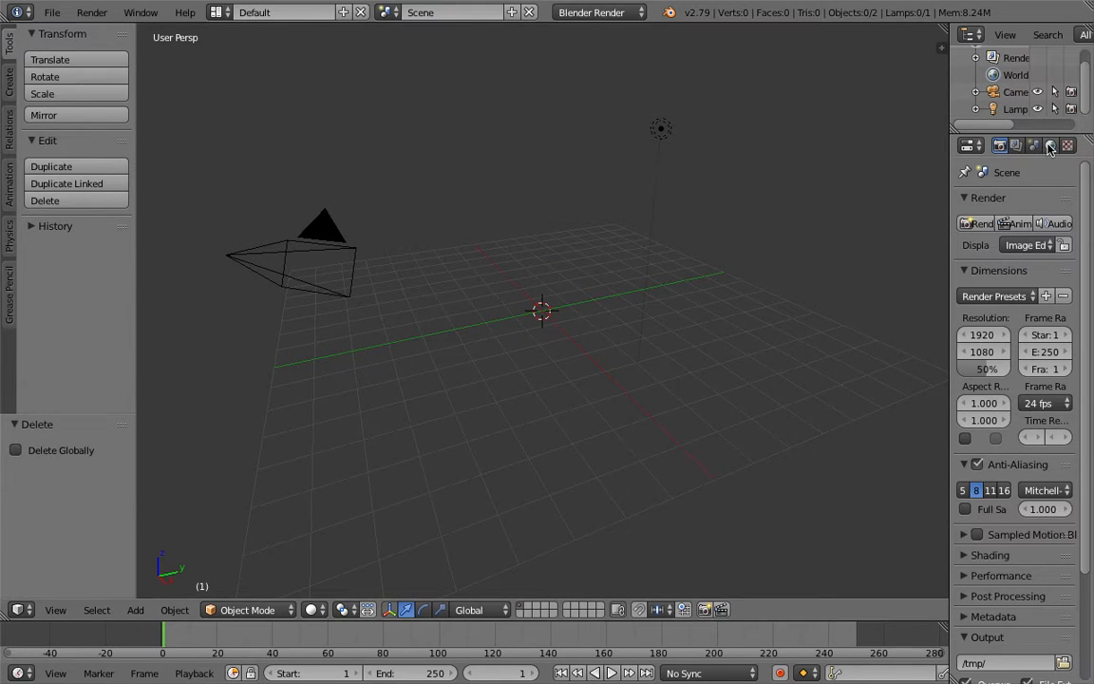
Step: Widen the properties editor and enable environment lighting in the world settings
left_click(1050, 146)
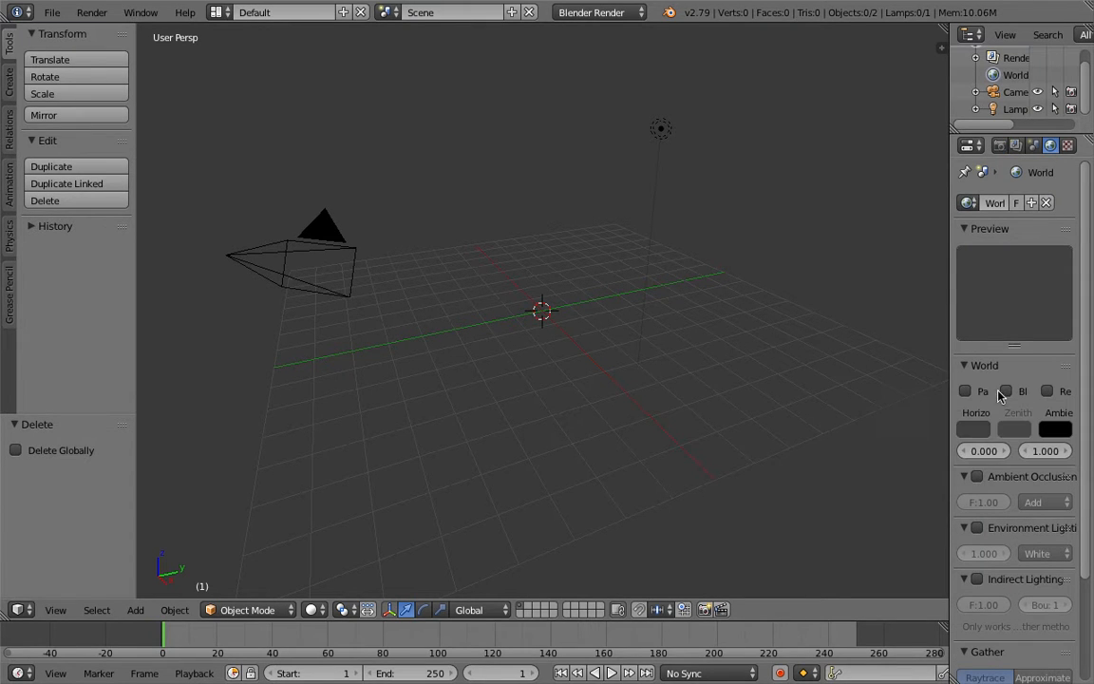
left_click_drag(951, 365, 861, 359)
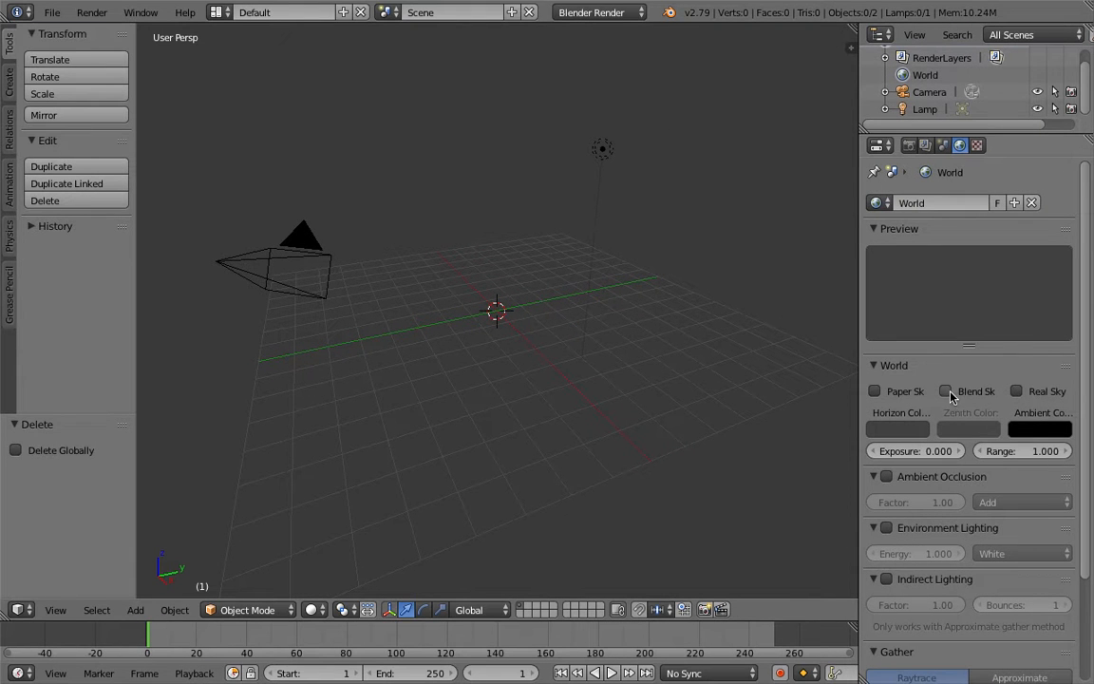
left_click(886, 528)
Step: Set the world's horizon colour to full-brightness cyan with R 0, G 1 and B 1
left_click(898, 430)
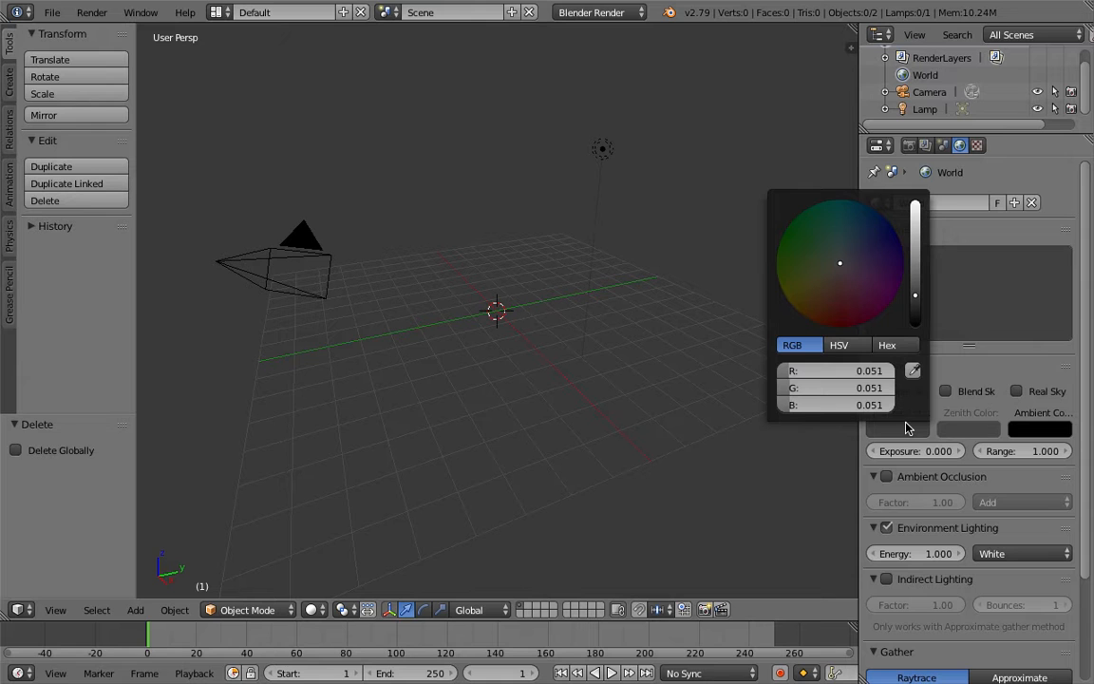
left_click_drag(915, 296, 915, 203)
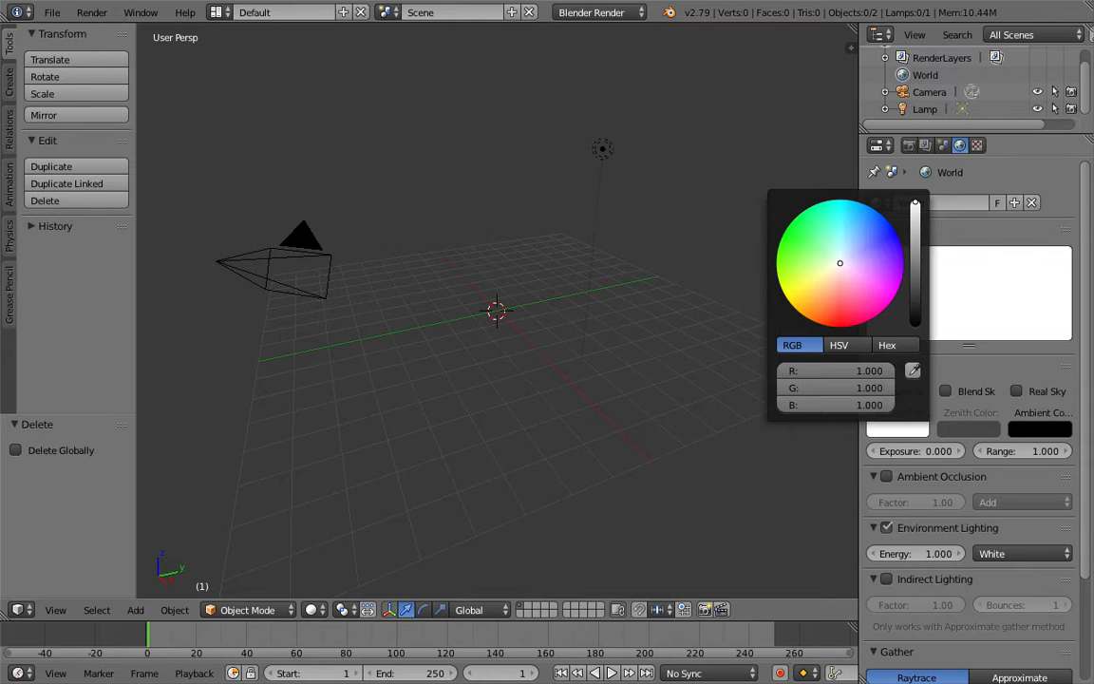
left_click_drag(843, 247, 837, 203)
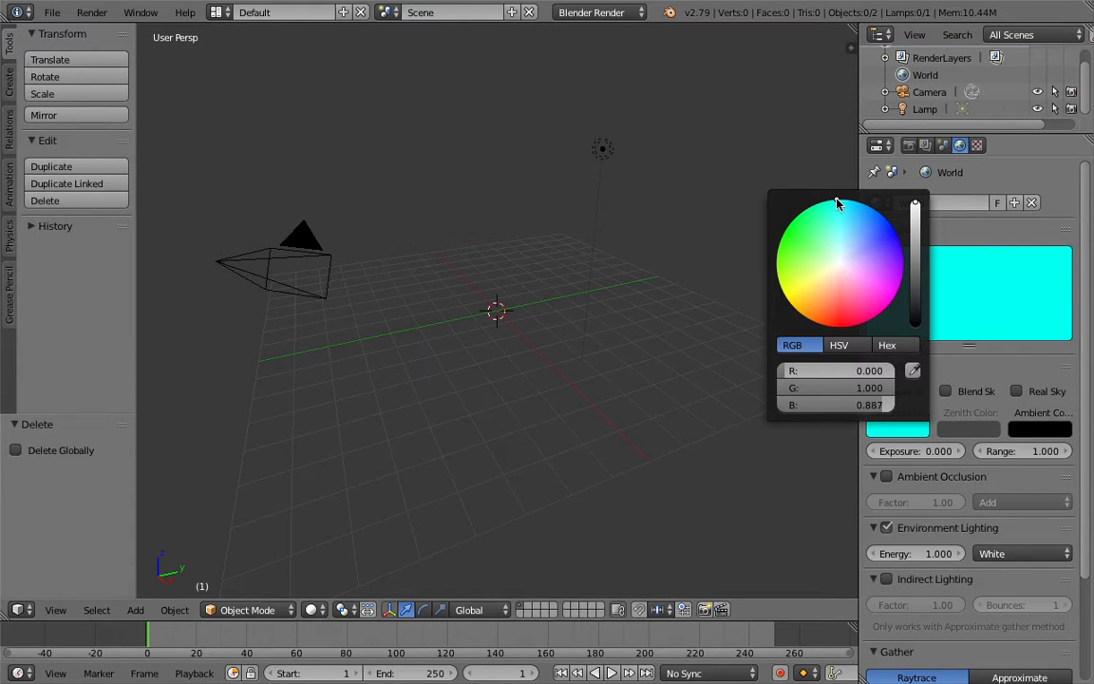
left_click(865, 405)
type("1")
key("Return")
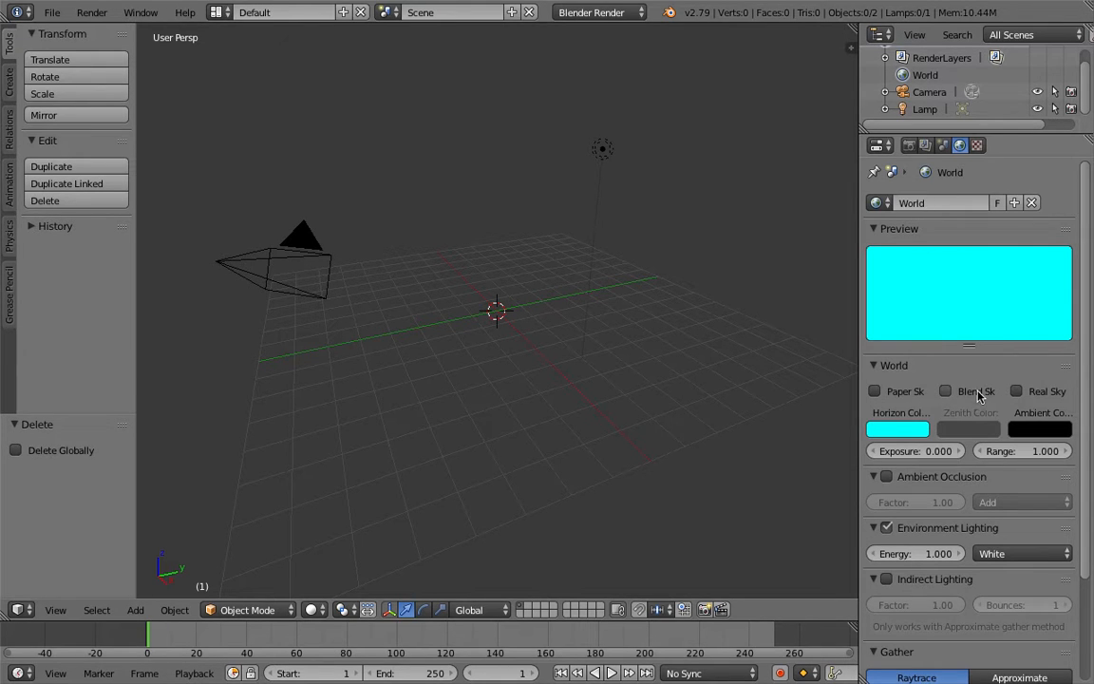
Step: Change the world's horizon colour to a bright blue of about R 0, G 0.219 and B 1, then return to the render settings
left_click(903, 426)
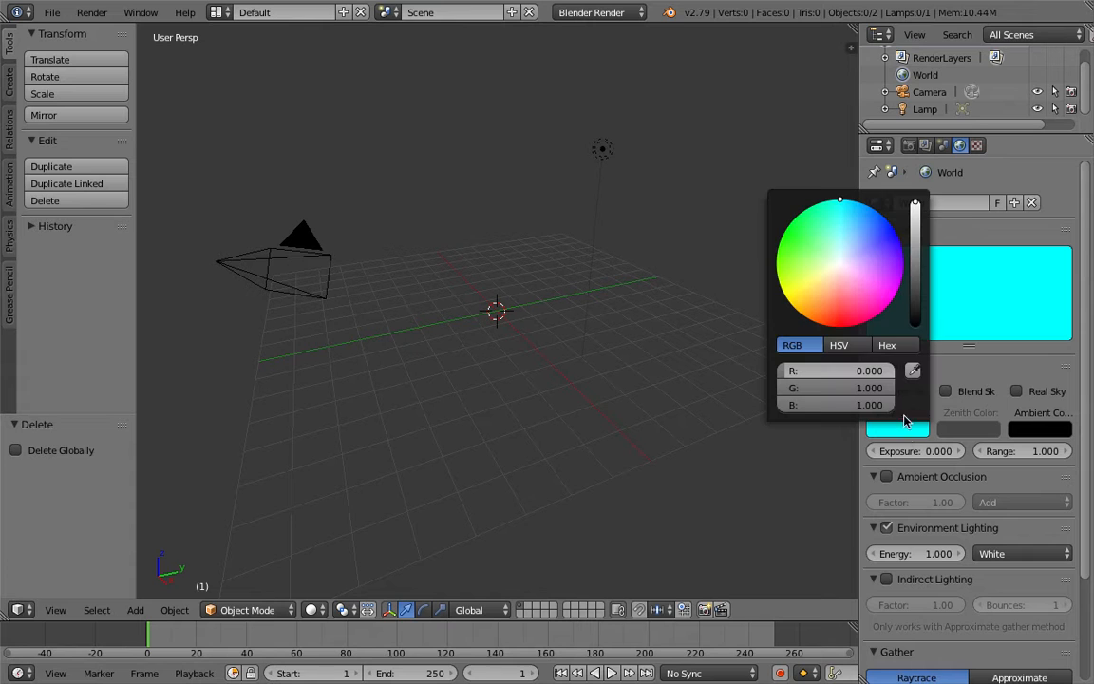
left_click(917, 239)
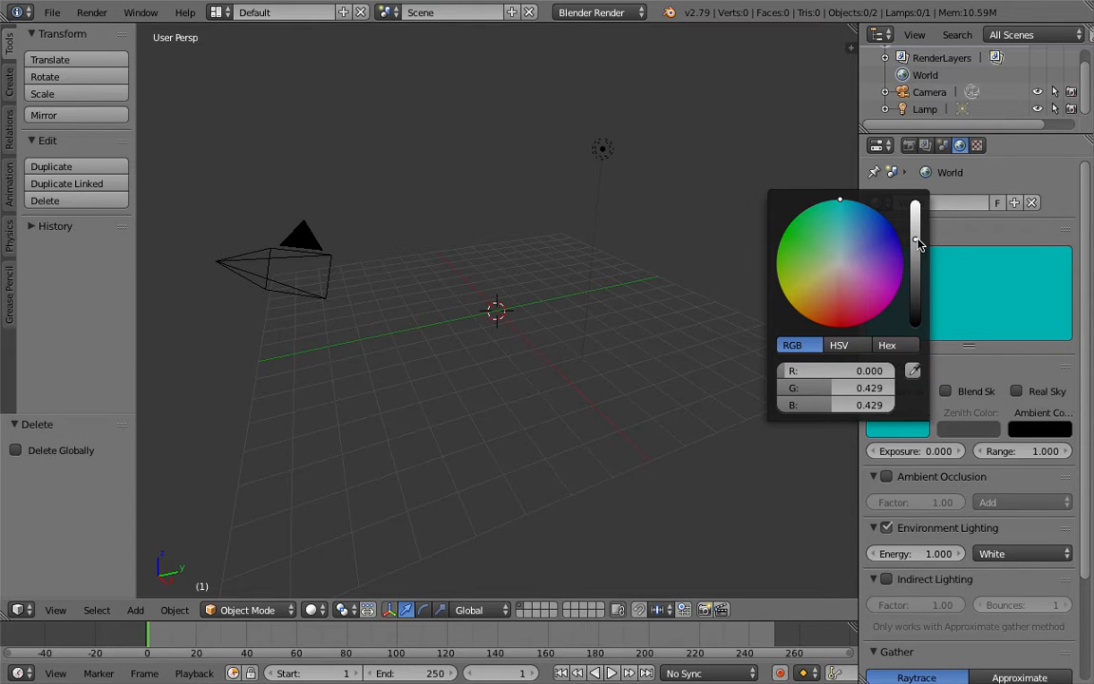
mouse_move(913, 228)
left_mouse_down()
mouse_move(915, 203)
mouse_move(897, 236)
mouse_move(872, 207)
left_mouse_up()
left_click(889, 240)
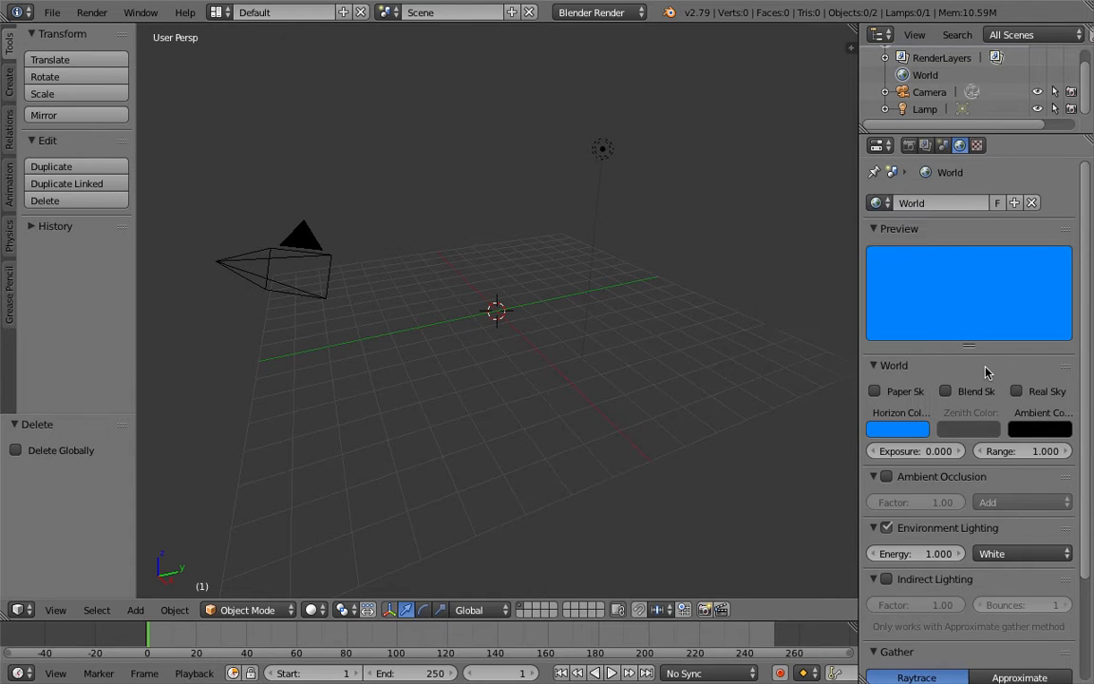
left_click(910, 432)
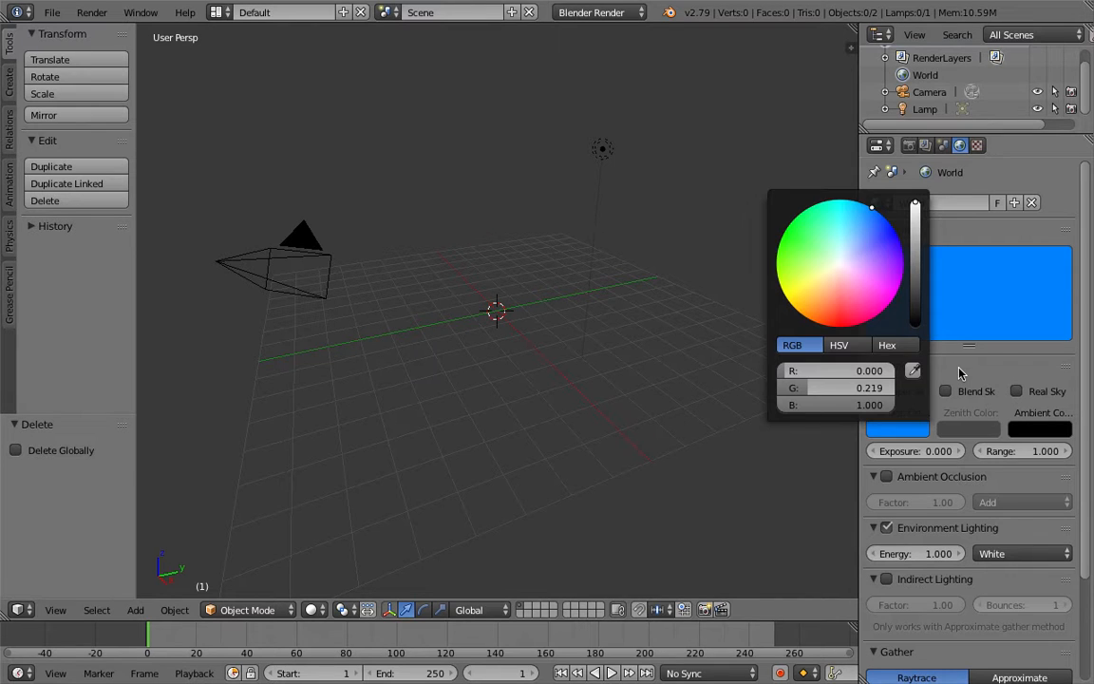
left_click(909, 145)
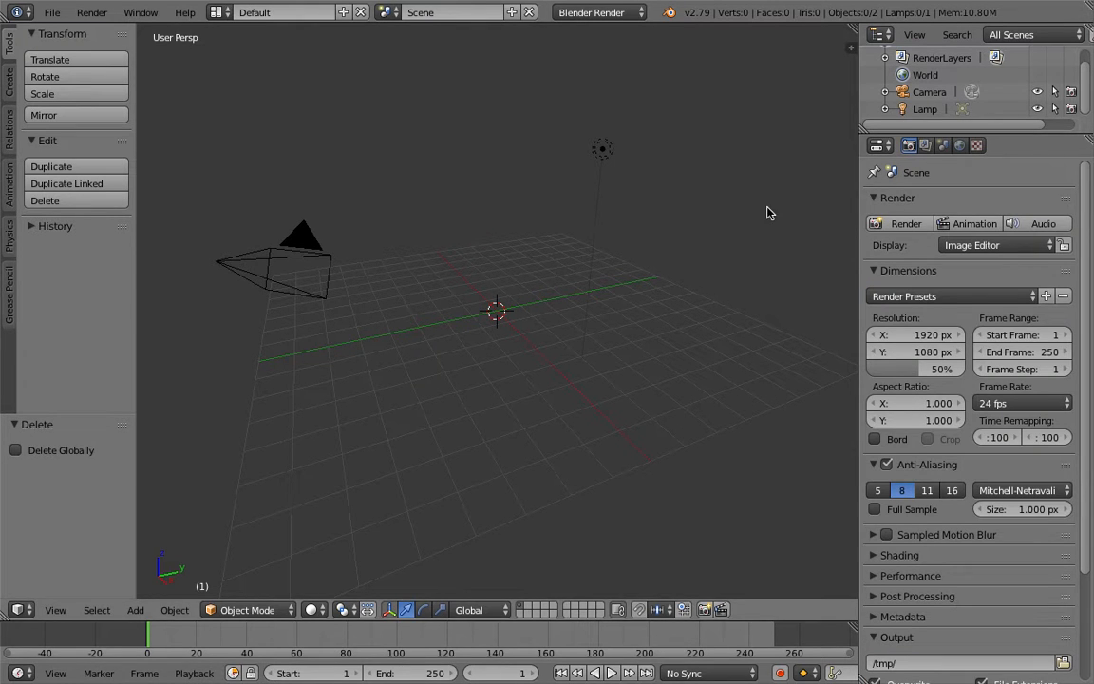
Step: Add a plane mesh at the scene centre and give it a new material with the default white diffuse colour
key("shift+a")
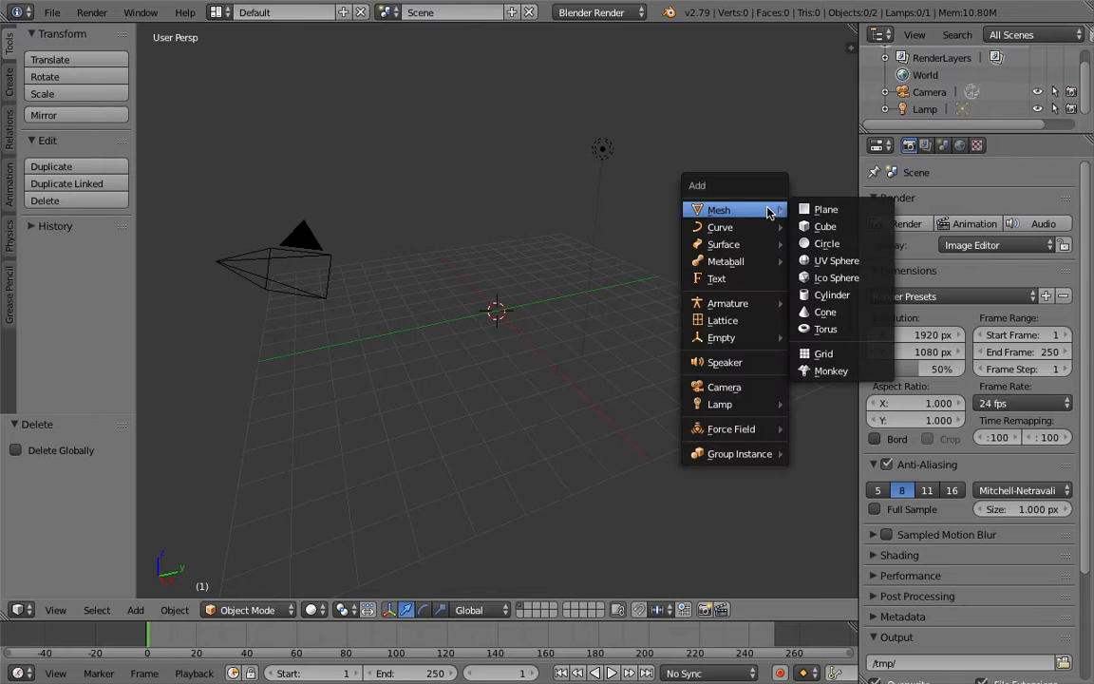
left_click(823, 210)
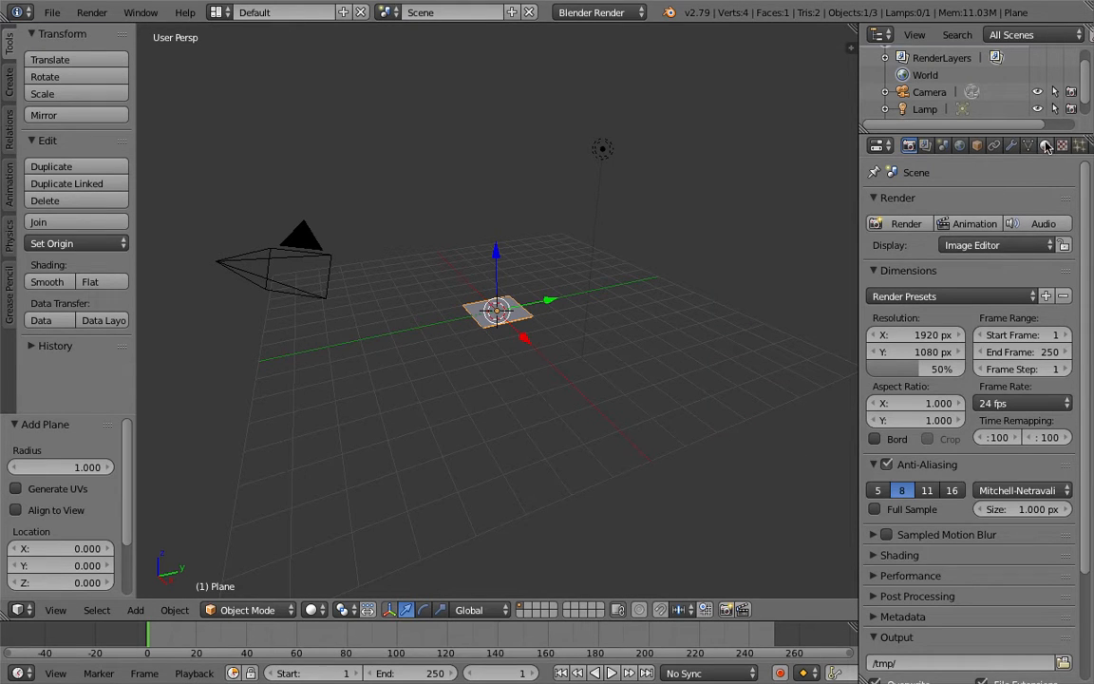
left_click(1046, 145)
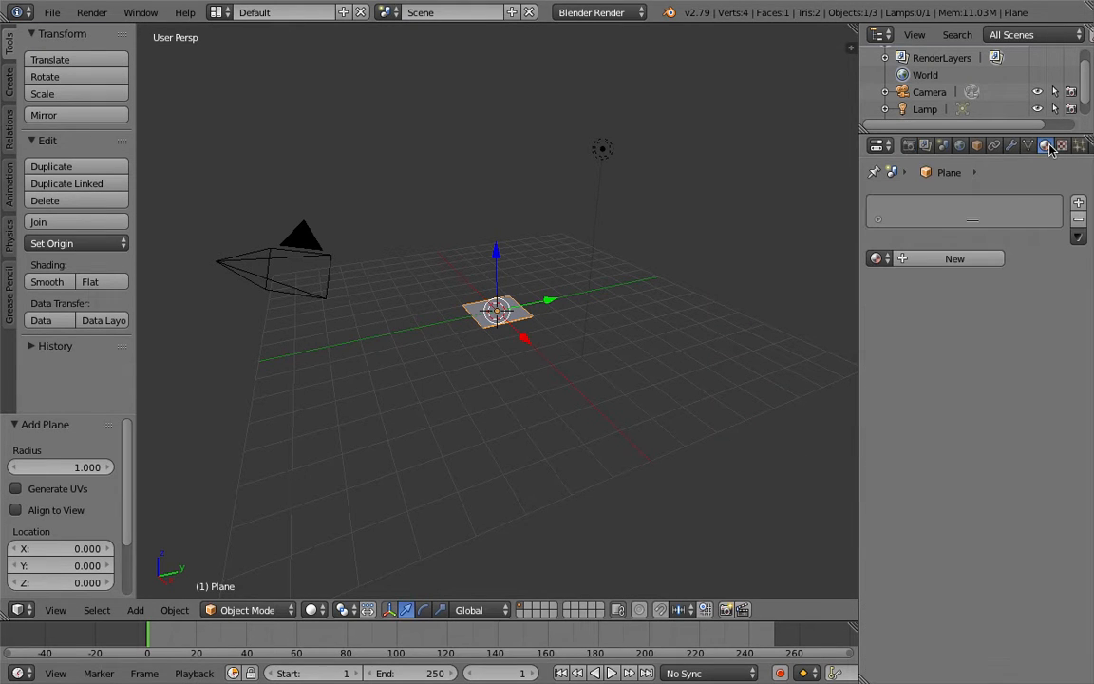
left_click(982, 259)
left_click(941, 467)
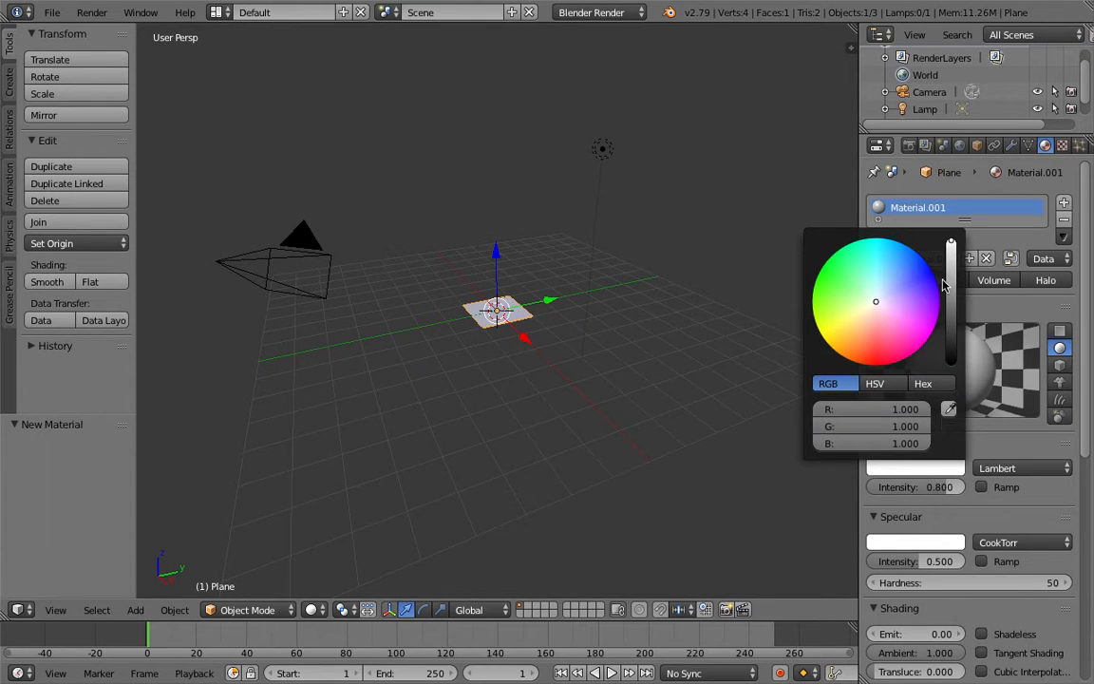
left_click(909, 144)
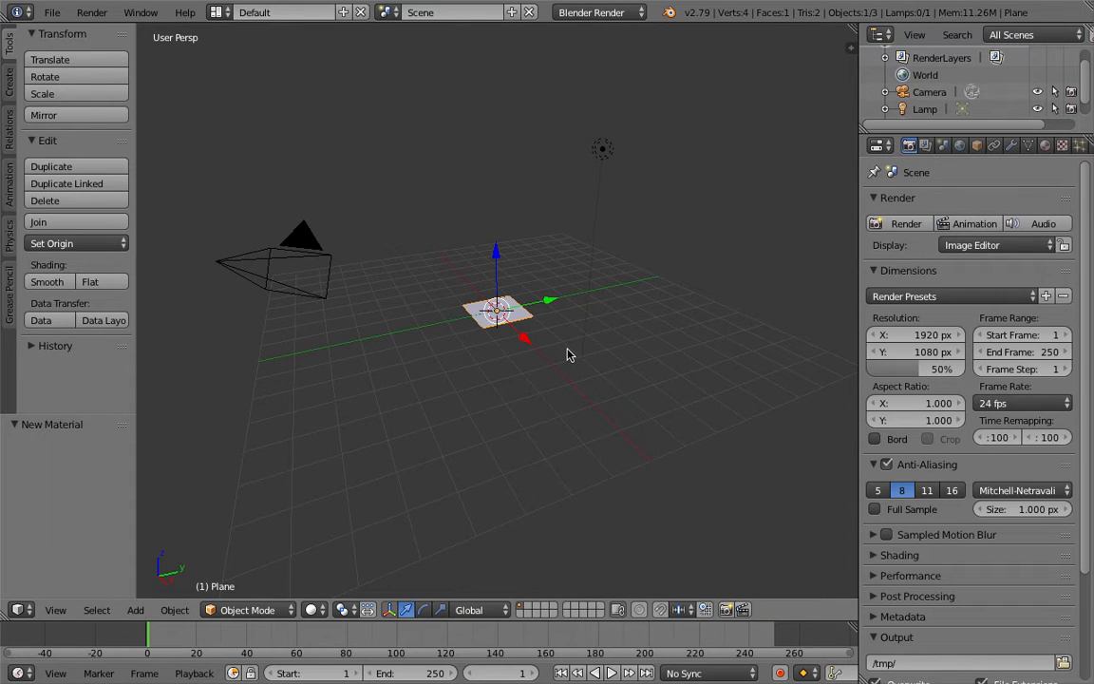
Step: Scale the plane by a factor of -8 on all axes to make a large ground surface
key("s")
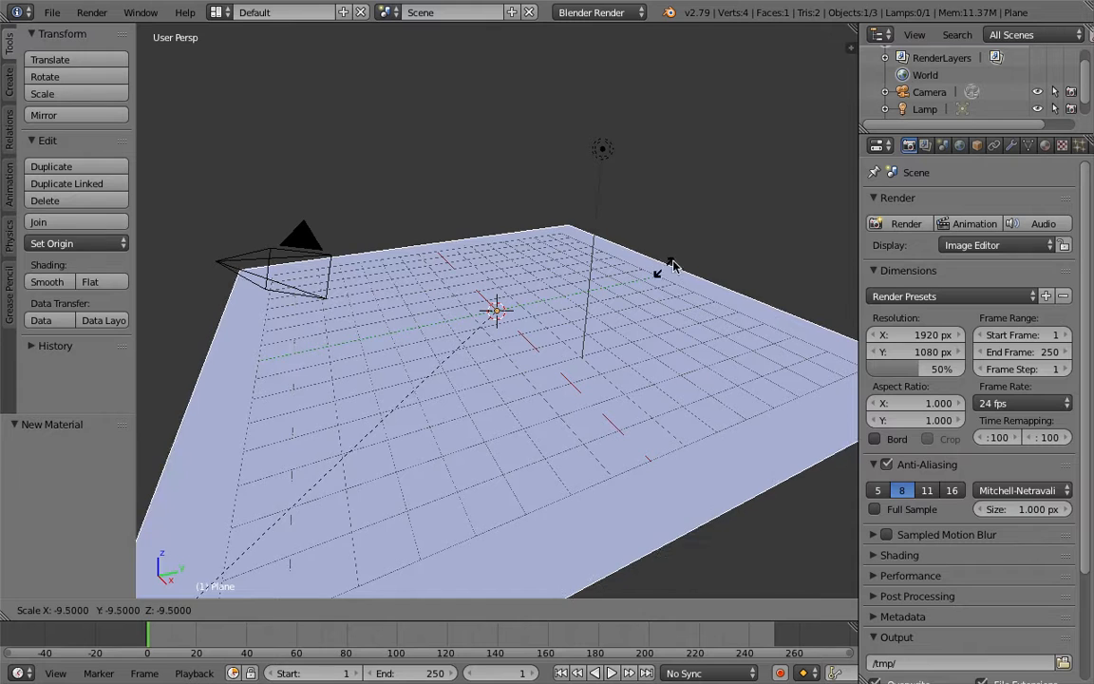
left_click(768, 211)
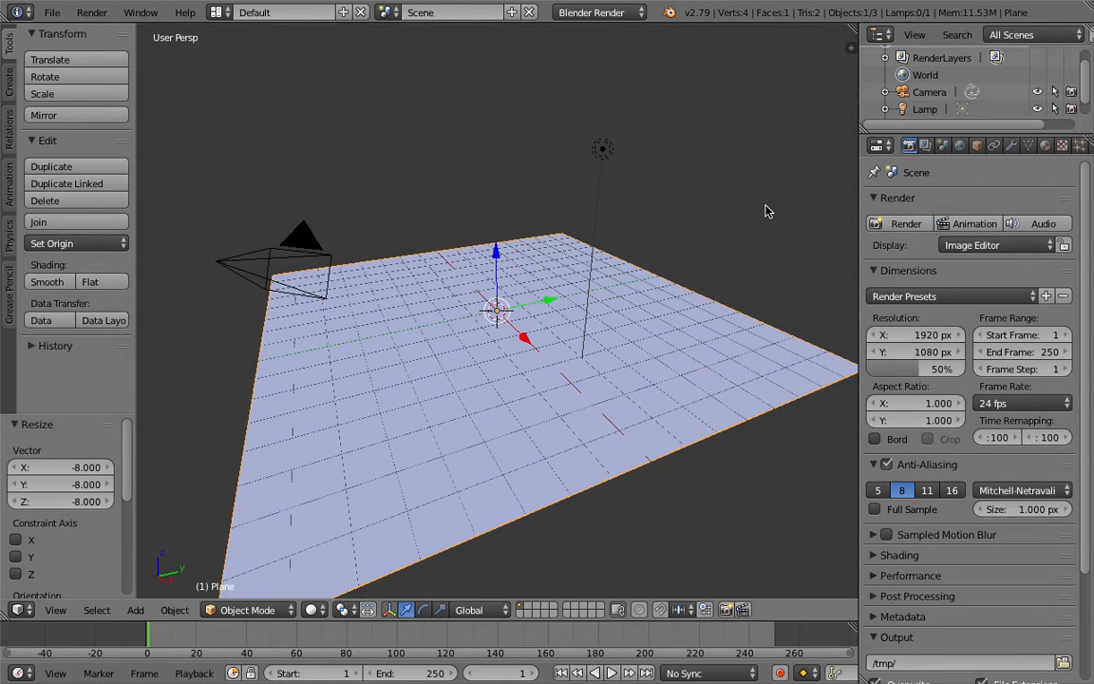
Step: Add a UV sphere at the centre of the ground plane
scroll(767, 210, "left", 5)
scroll(767, 211, "up", 3)
scroll(768, 210, "right", 8)
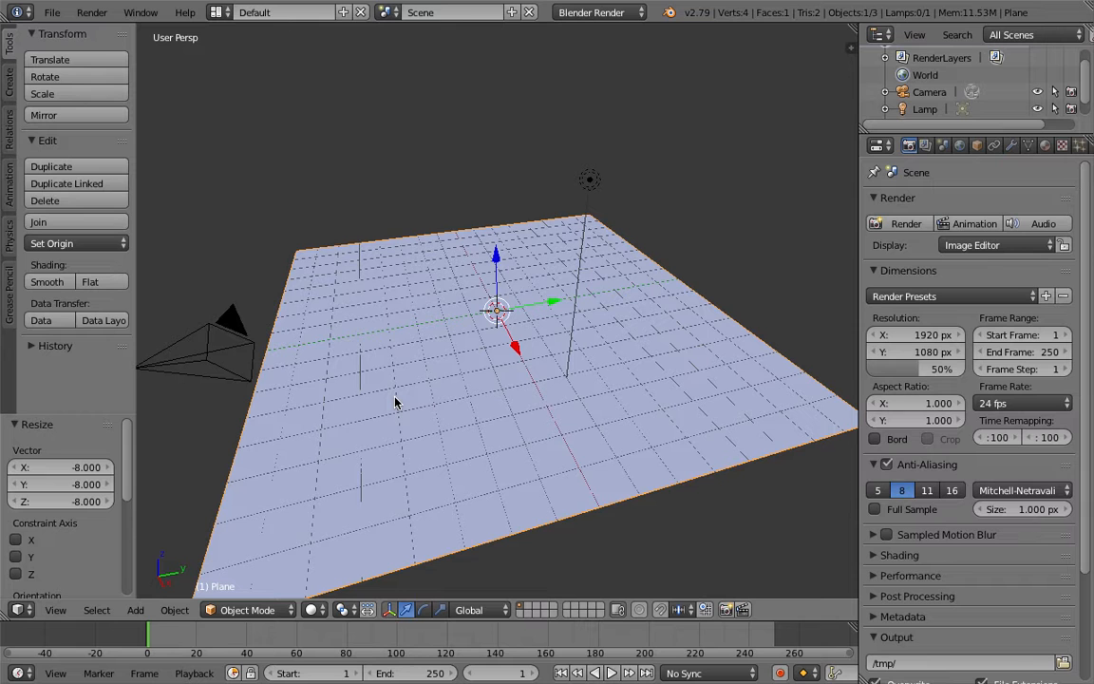
key("shift+a")
mouse_move(450, 373)
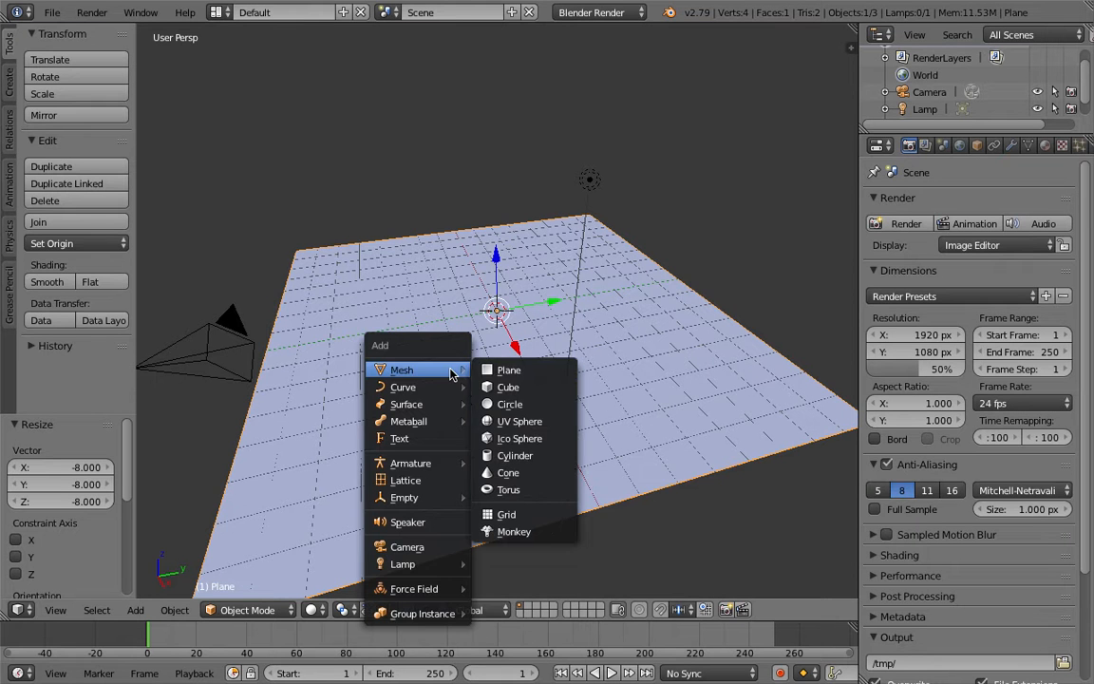
left_click(504, 423)
Step: Add a second UV sphere at the same point and scale it down to about 0.561
scroll(500, 427, "down", 3)
scroll(501, 427, "up", 5)
scroll(505, 428, "up", 2)
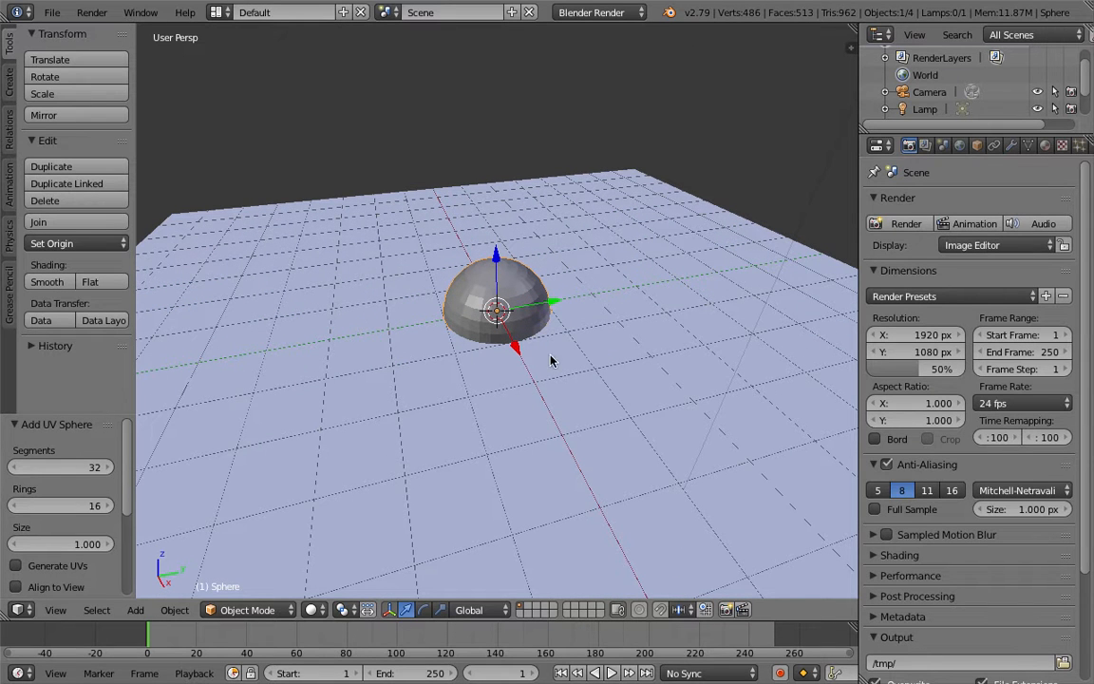
key("shift+a")
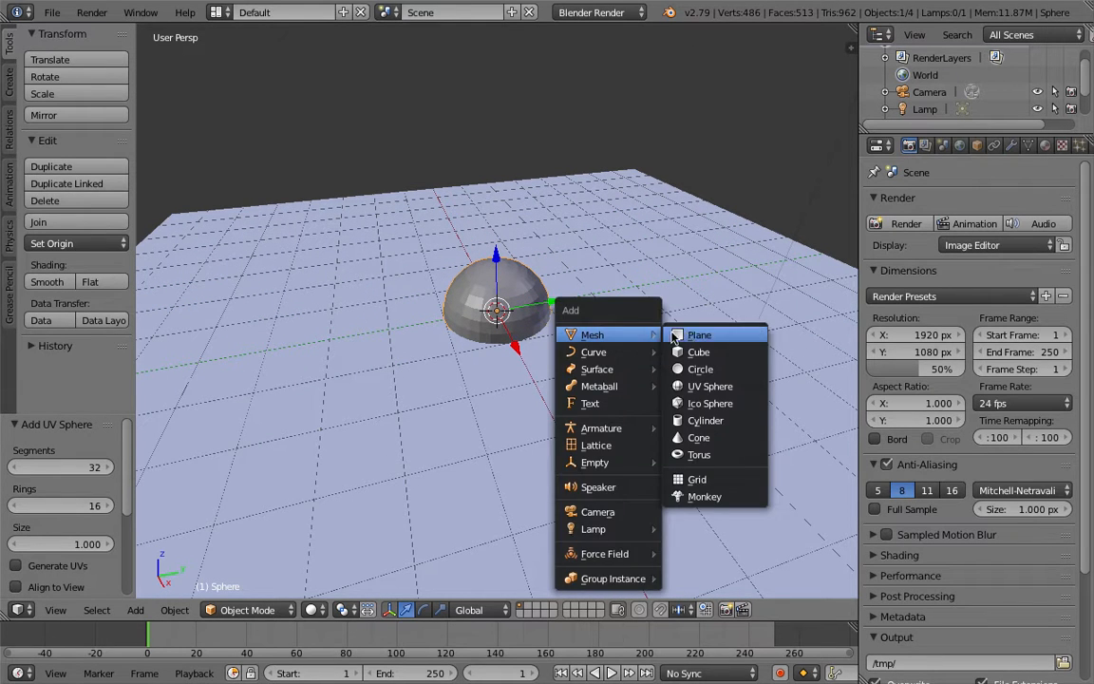
left_click(703, 390)
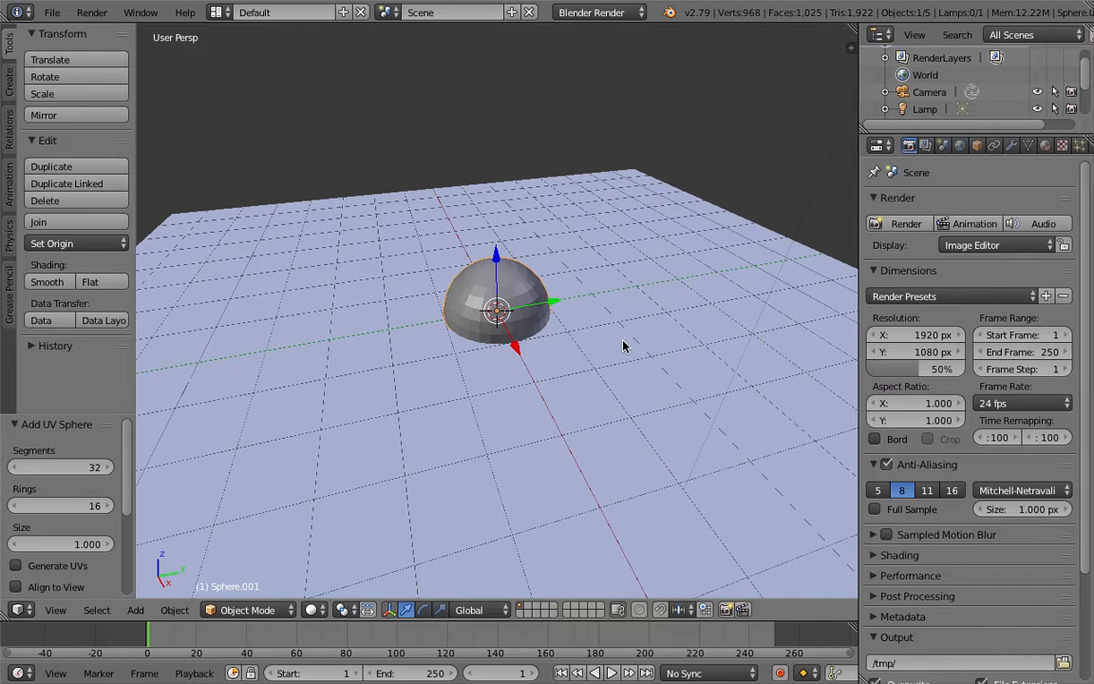
key("s")
left_click(559, 350)
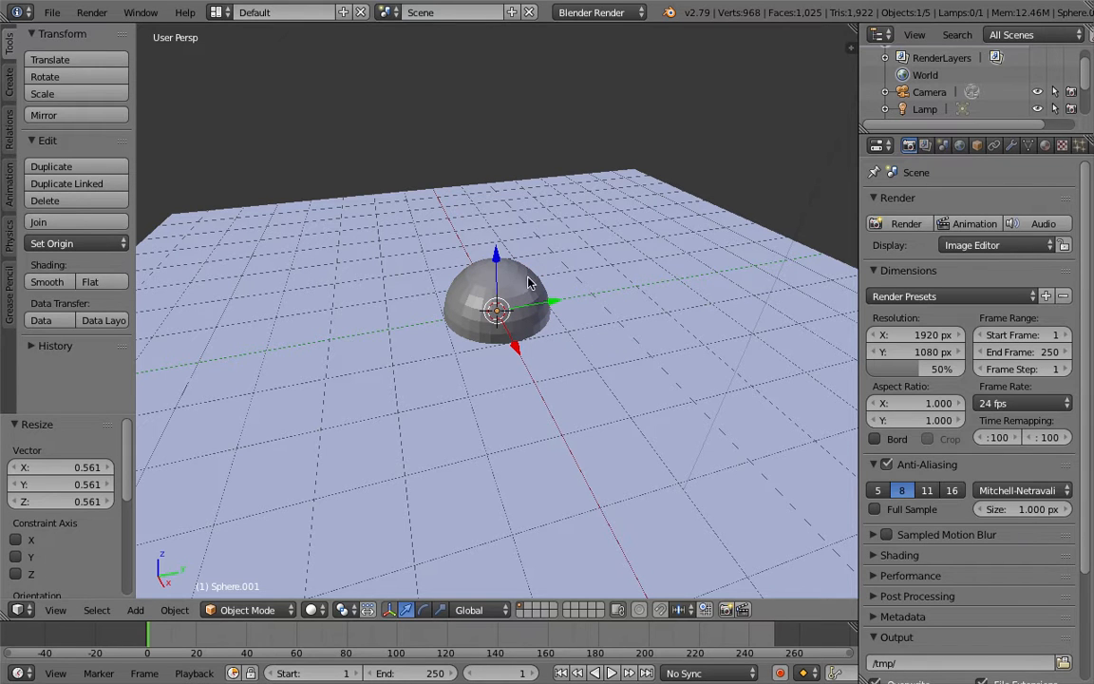
Step: Place the smaller sphere on the larger one, moving it up about 1.705 and back down 0.188 on Z, and scale it by about 1.044
left_click_drag(496, 253, 493, 169)
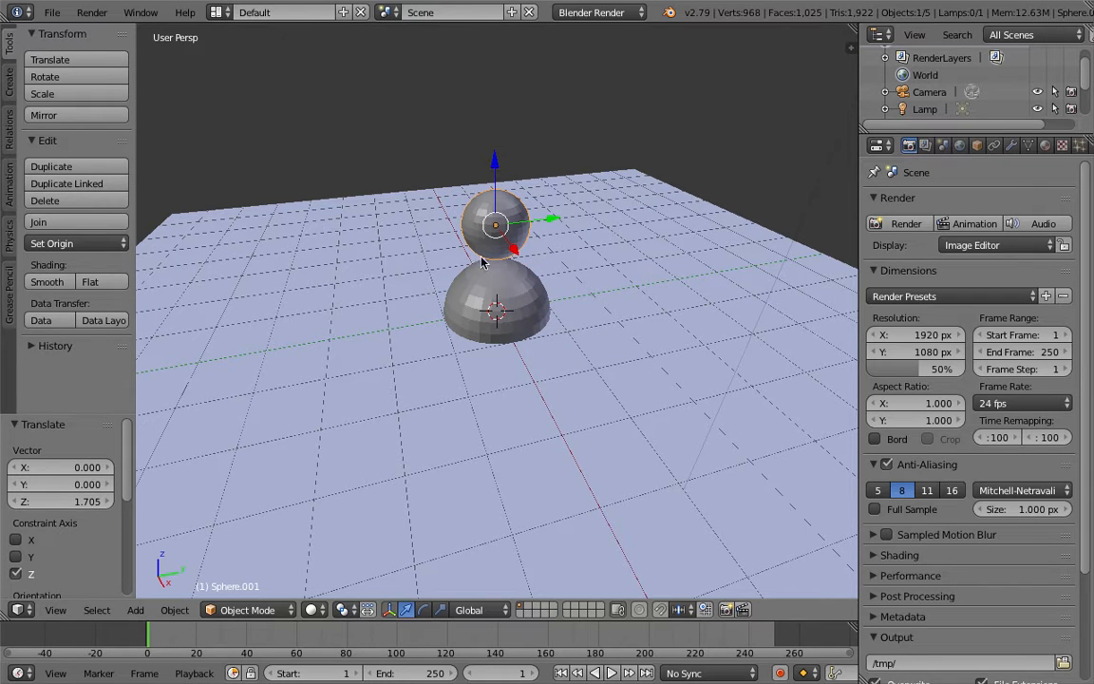
key("s")
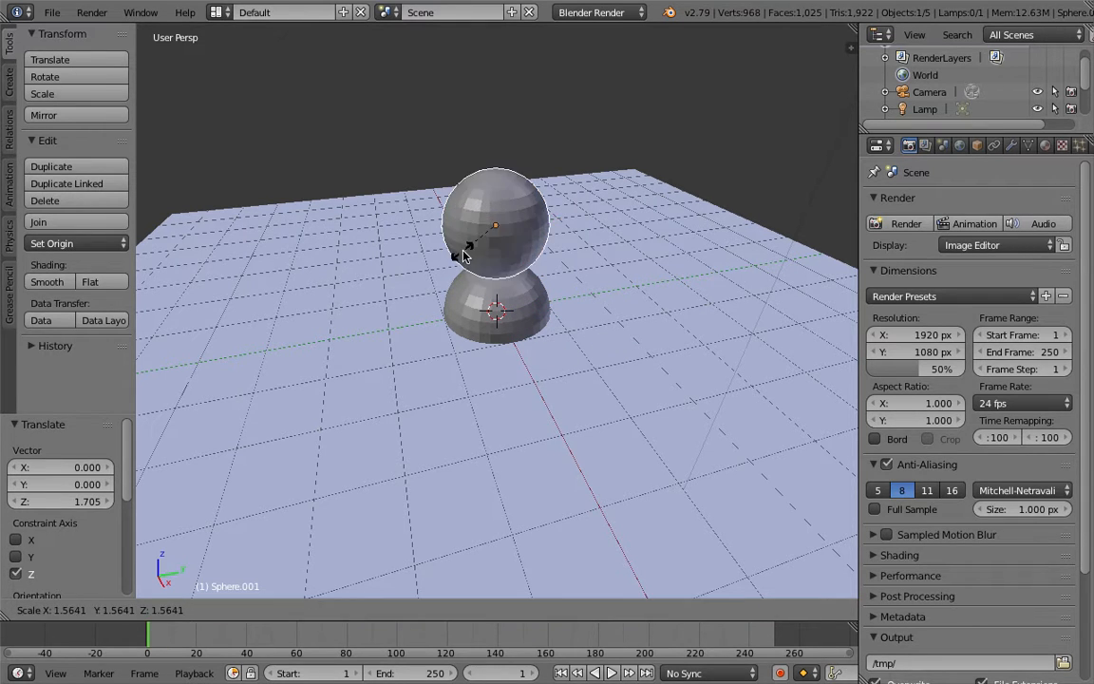
left_click(475, 249)
middle_click_drag(475, 249, 478, 252)
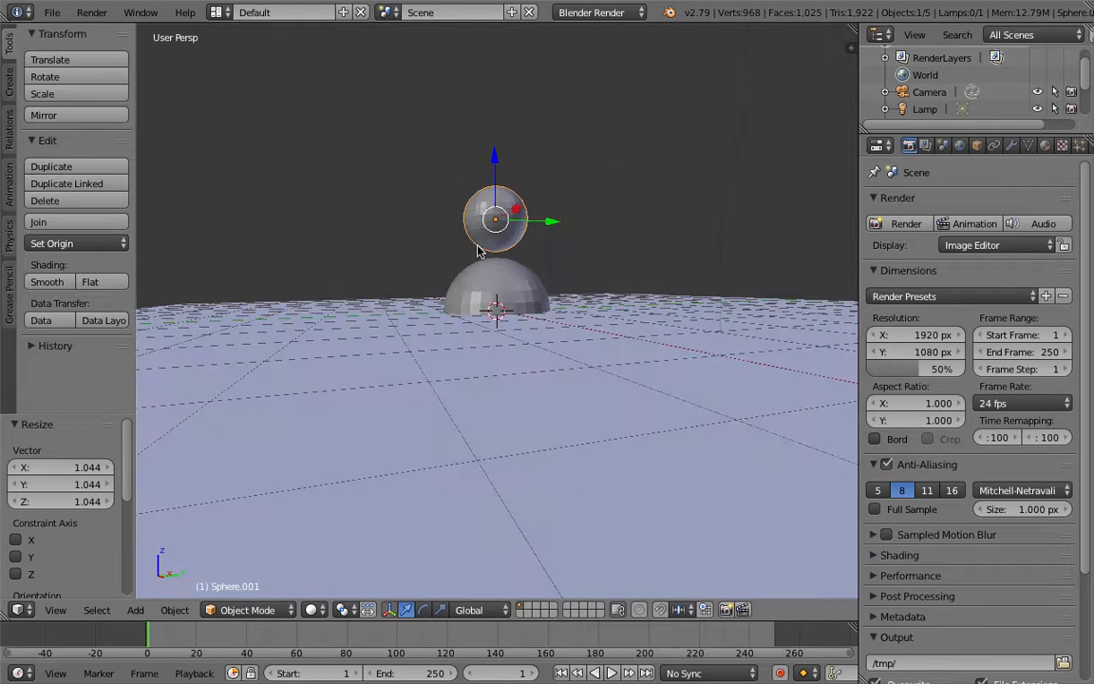
left_click_drag(498, 157, 496, 166)
Step: Select the large sphere together with the small one and raise both about 0.568 along Z
middle_click_drag(496, 167, 494, 168)
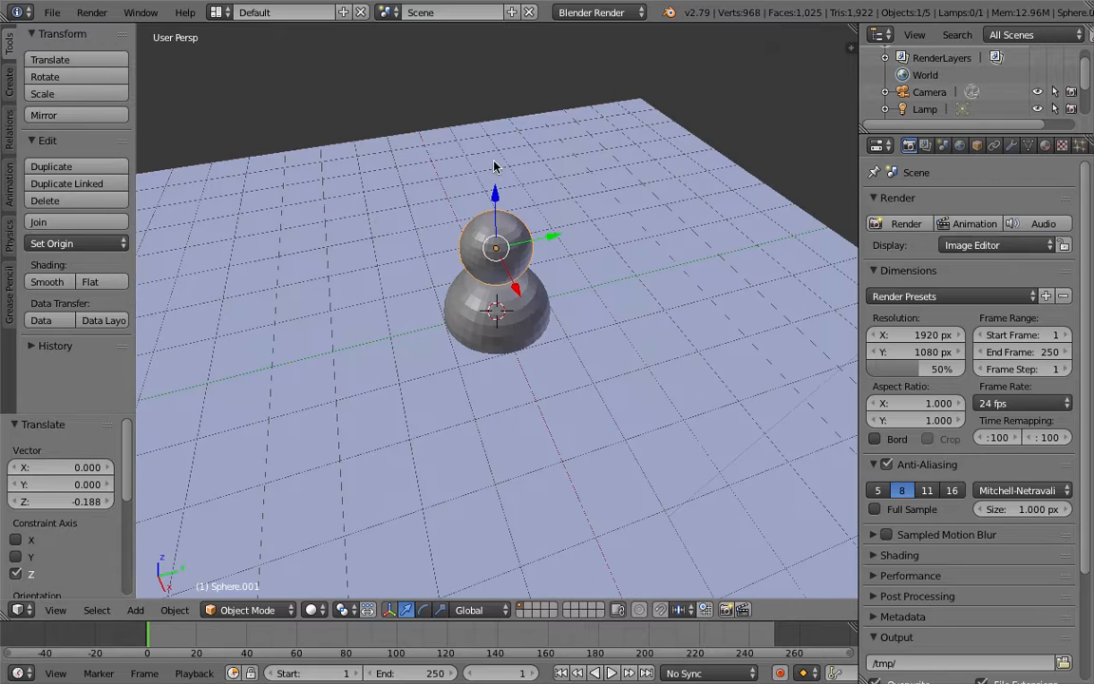
right_click(515, 335, "shift")
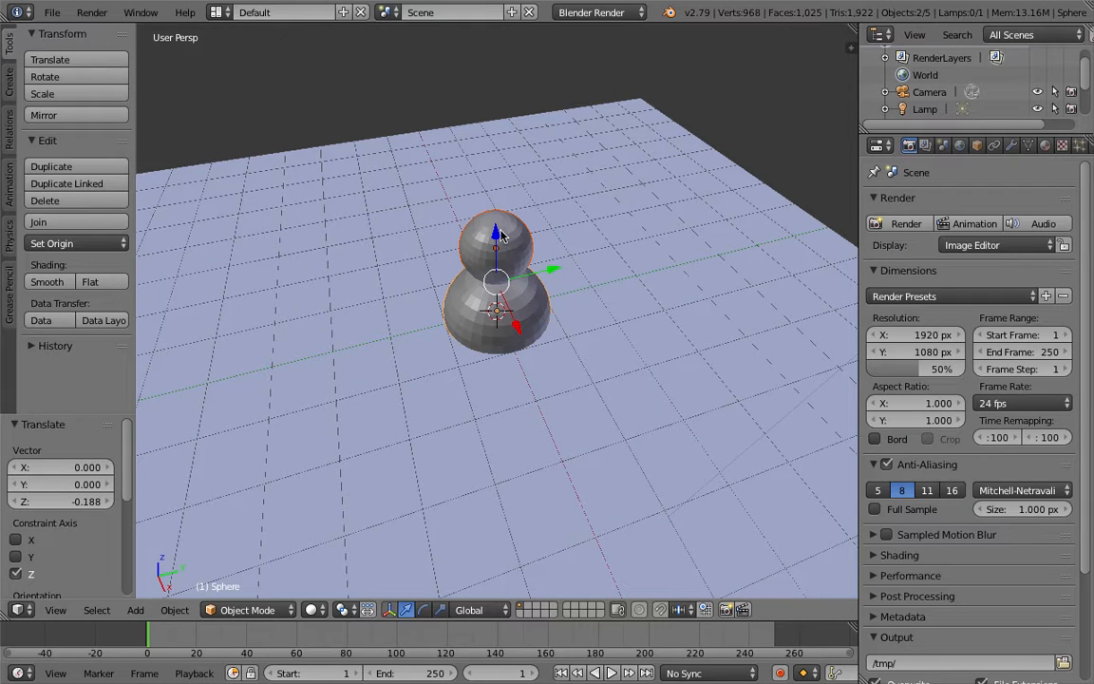
key("g")
key("z")
left_click_drag(489, 215, 488, 215)
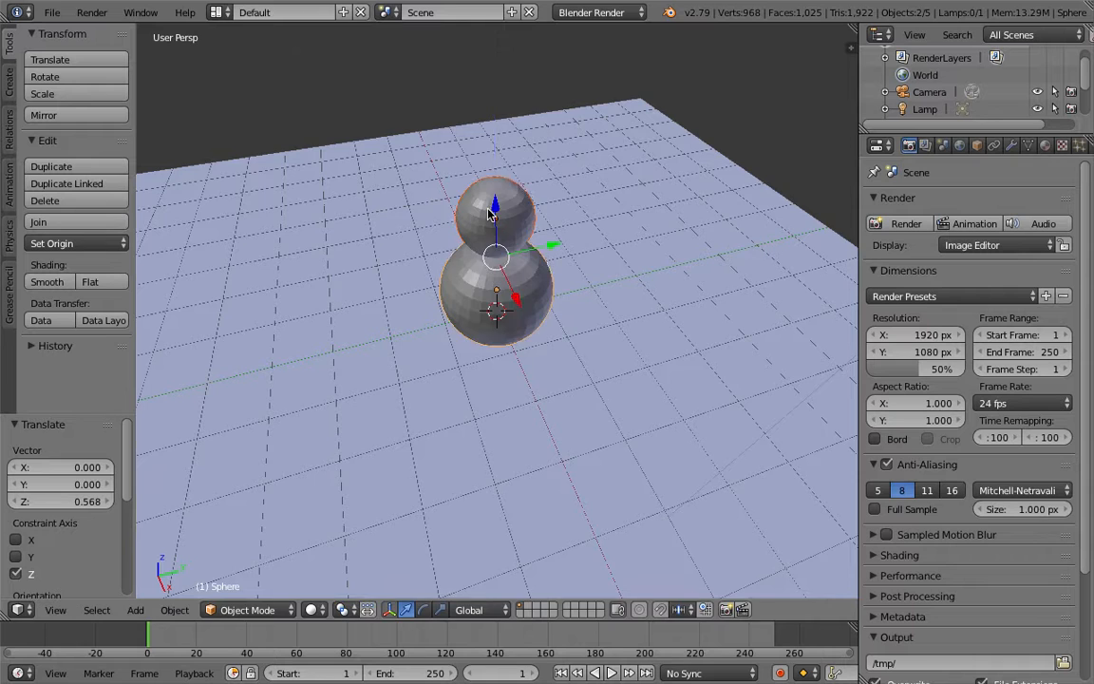
Step: Raise both spheres about 0.355 further along Z so the larger one rests on the ground plane
scroll(488, 215, "down", 10)
scroll(488, 215, "up", 5)
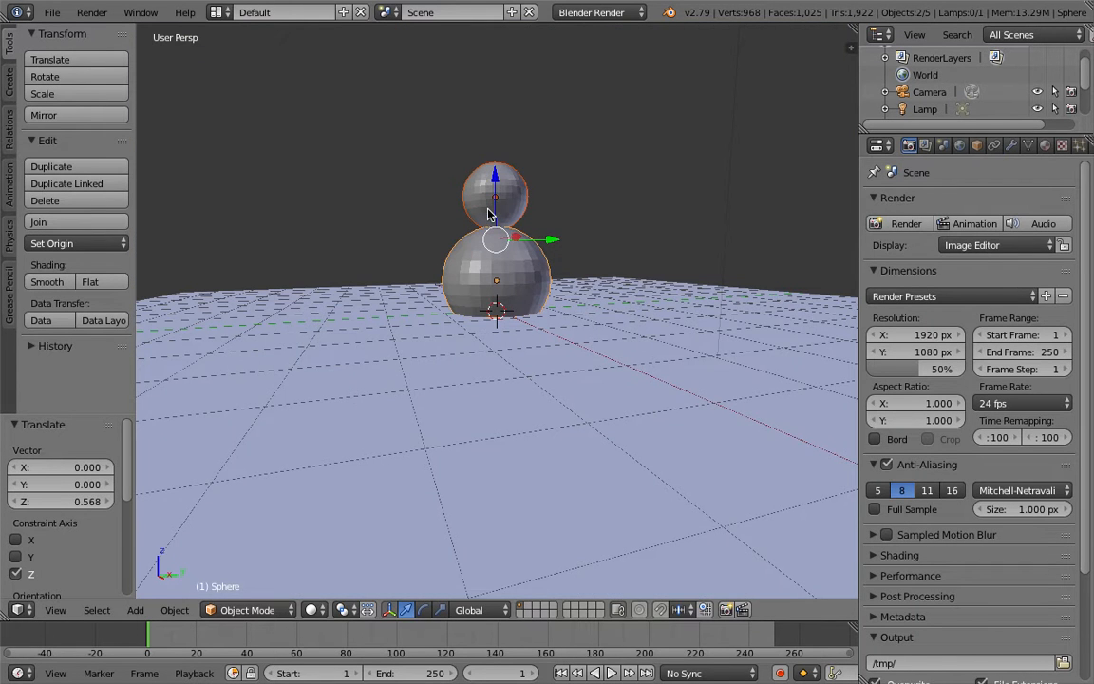
key("g")
key("z")
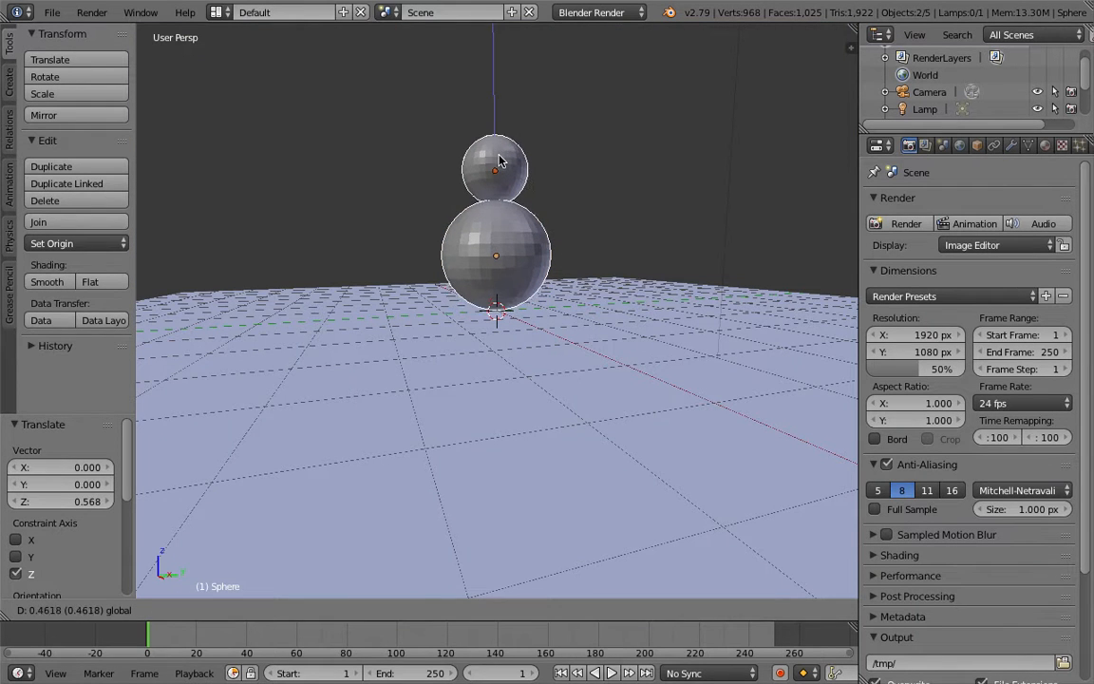
left_click(499, 164)
scroll(499, 164, "up", 5)
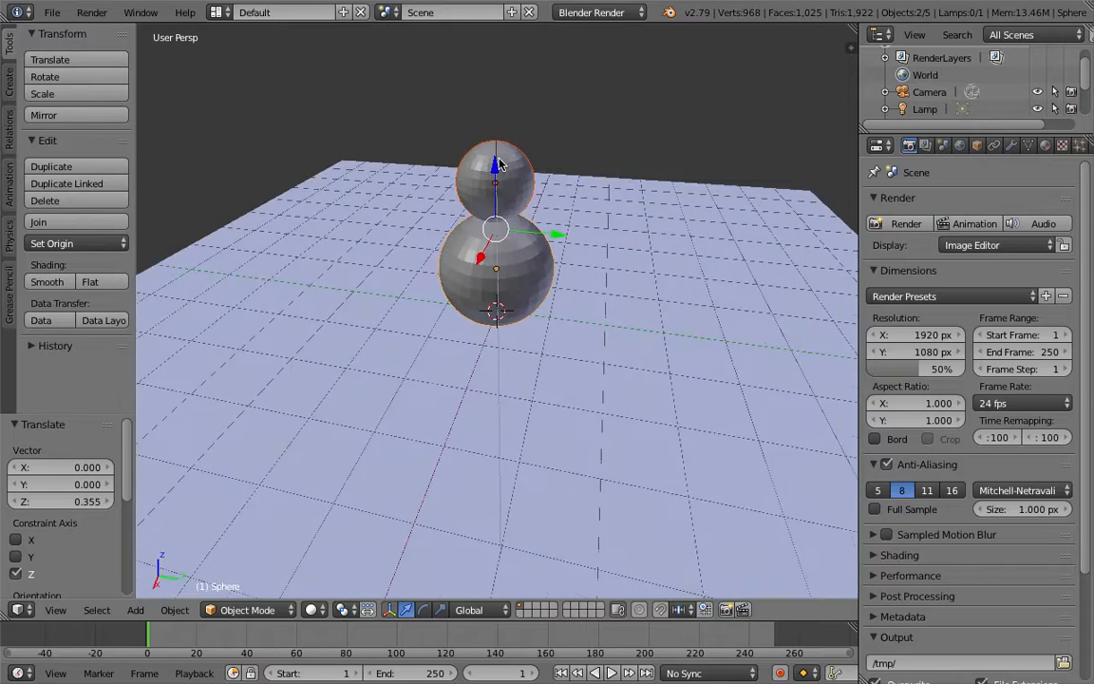
Step: Move both spheres about 3.16 along Y and -1.194 along X across the ground plane
middle_click_drag(499, 164, 534, 199)
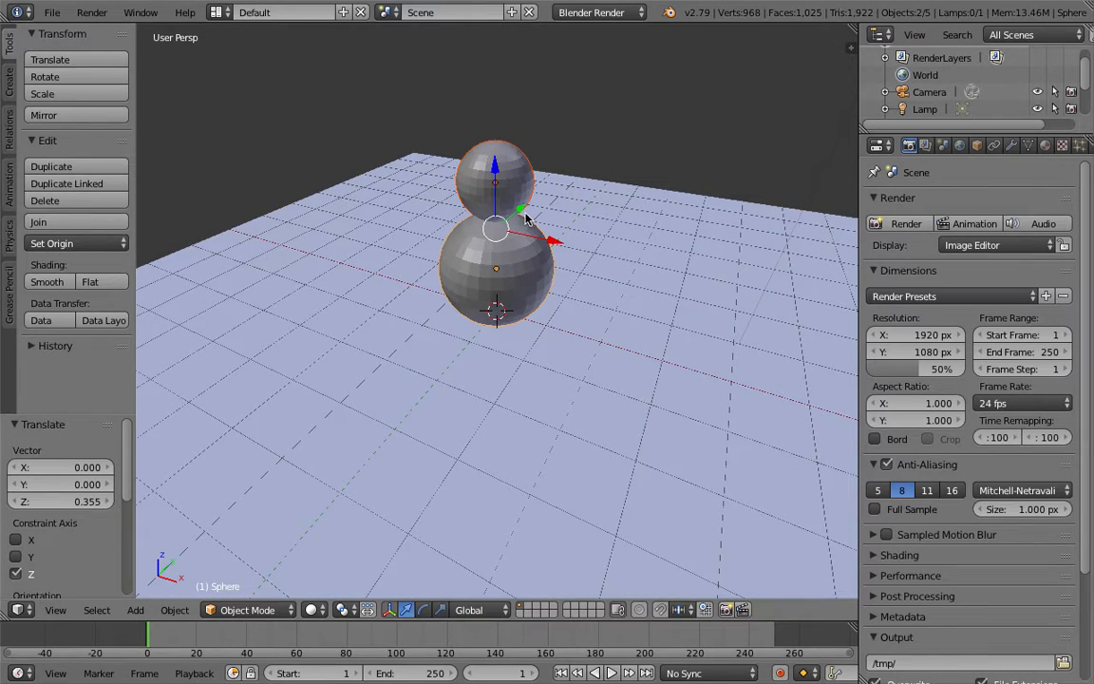
left_click_drag(520, 216, 578, 178)
middle_click_drag(579, 178, 650, 166)
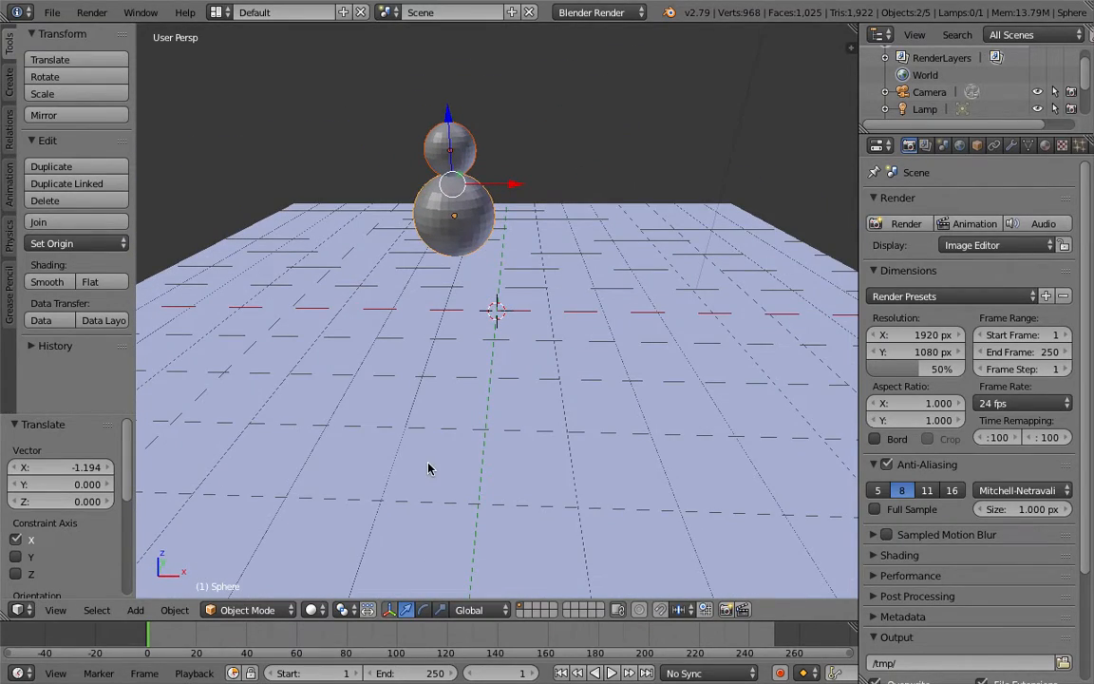
Step: Reselect both spheres with the small one active and add a new material to the small sphere
key("a")
right_click(406, 217)
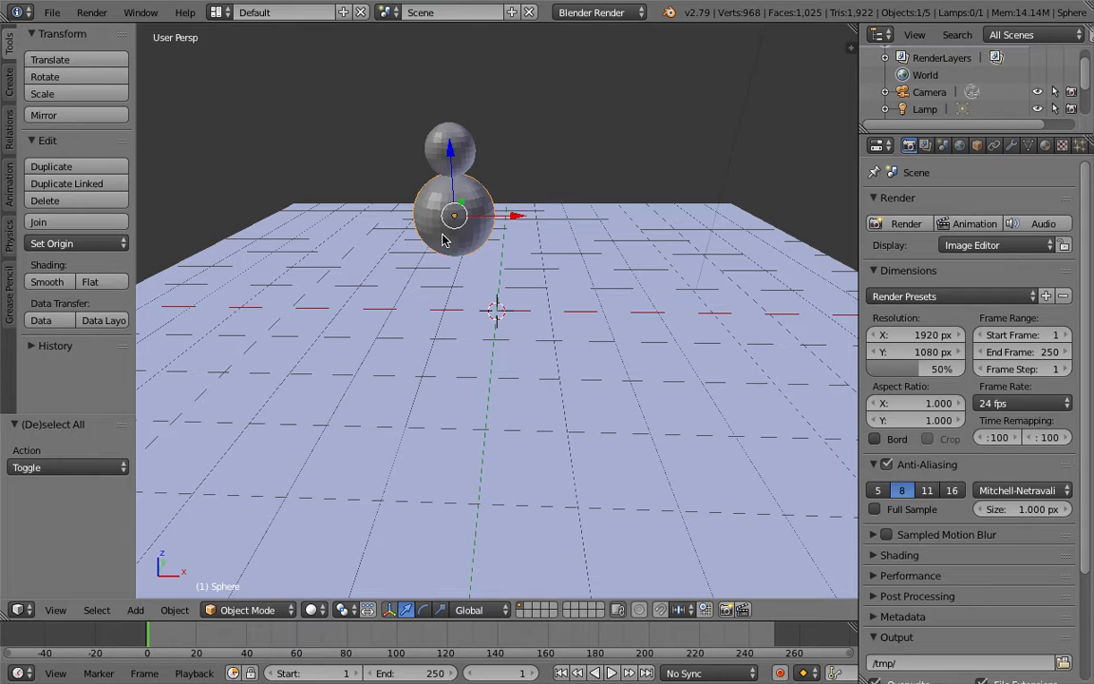
right_click(437, 145, "shift")
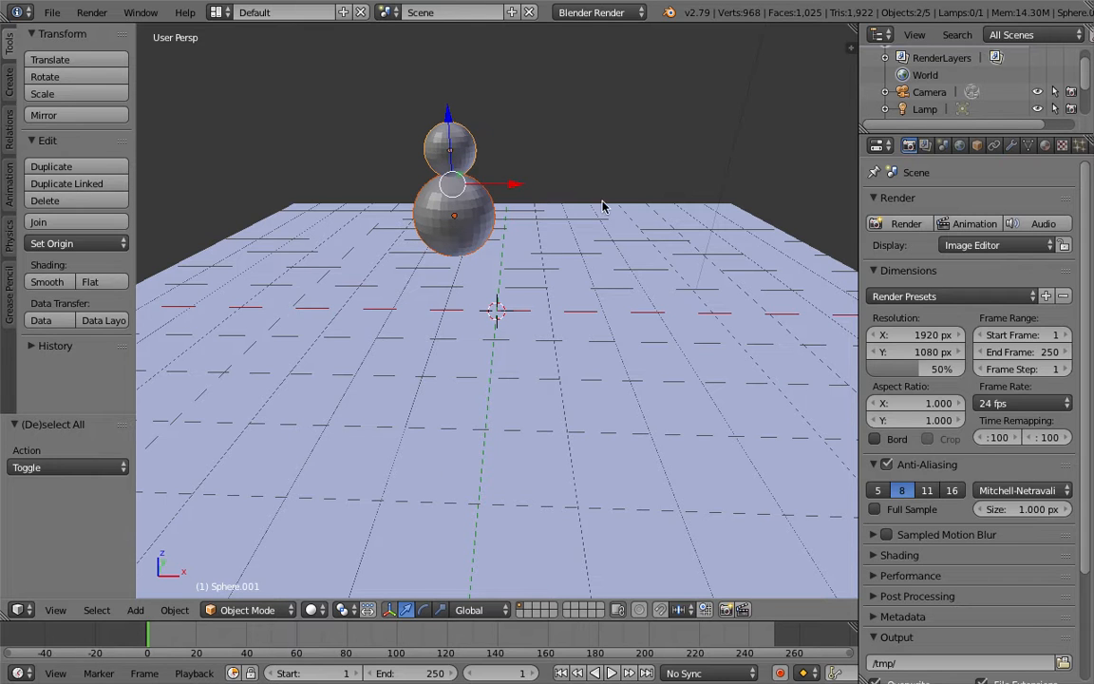
left_click(1061, 145)
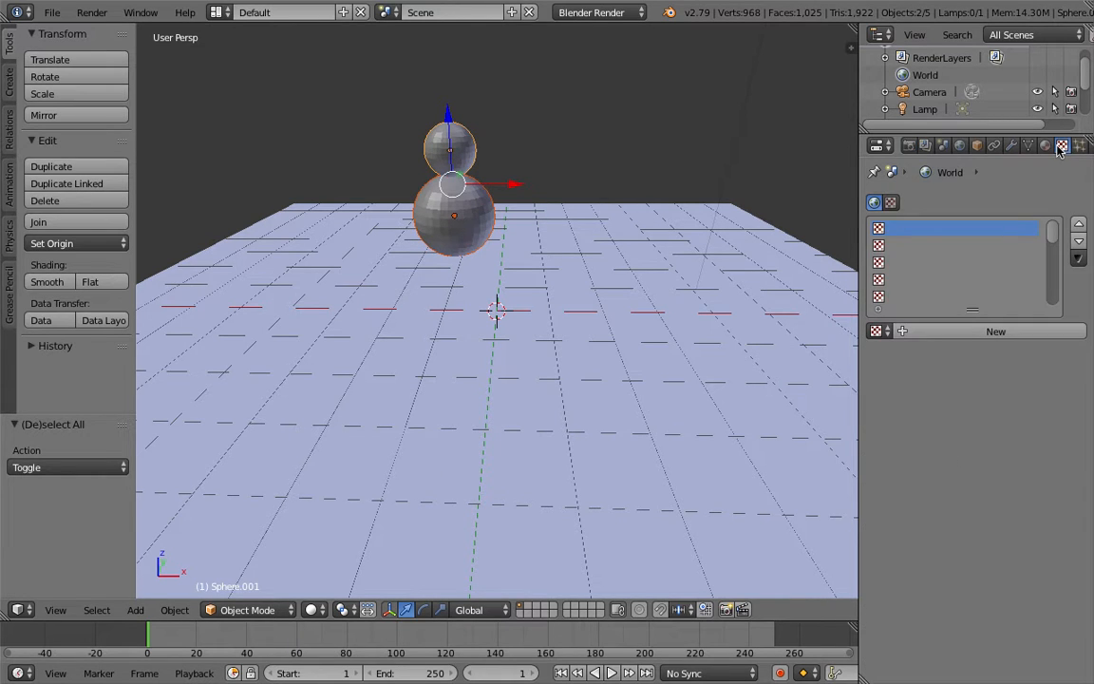
left_click(1078, 145)
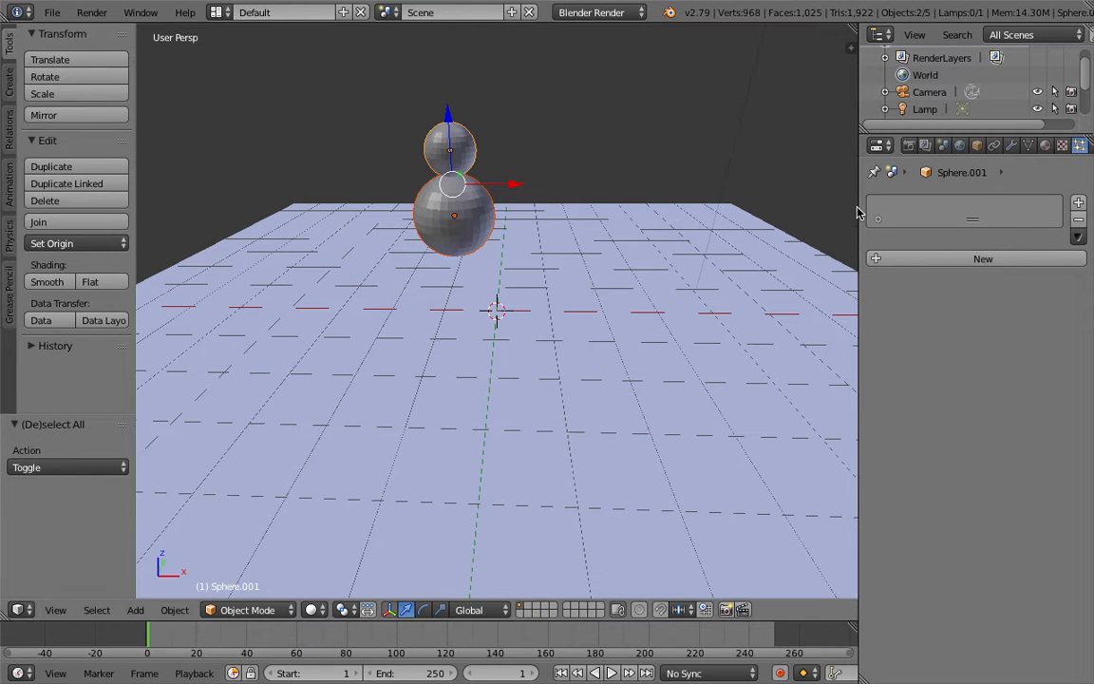
left_click_drag(855, 209, 836, 210)
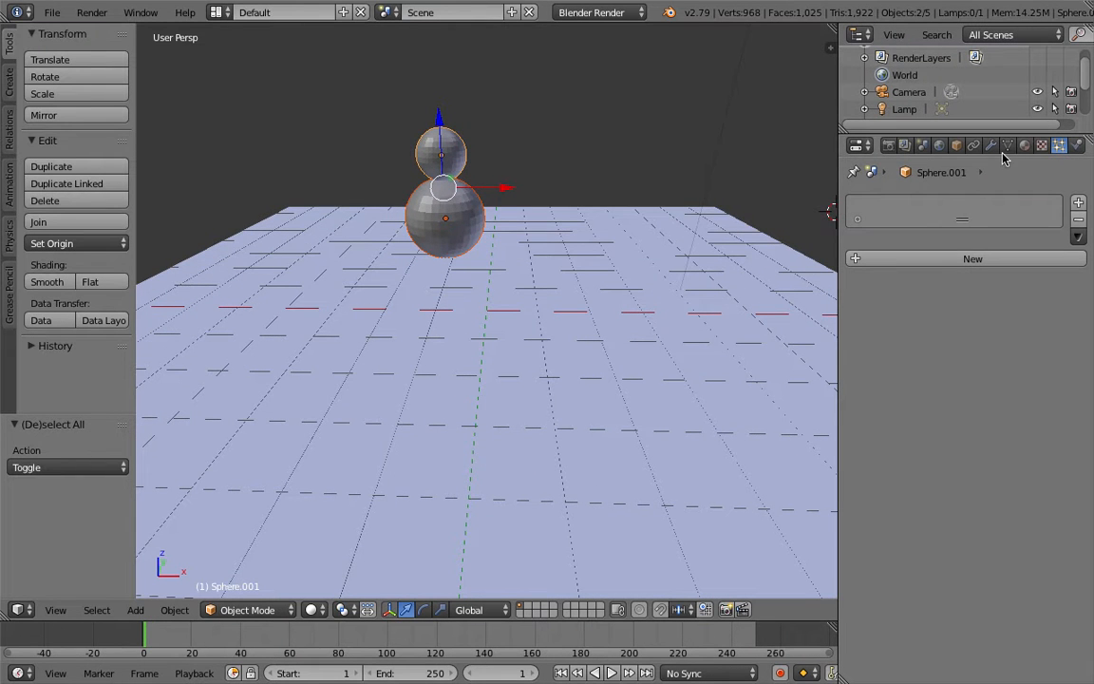
left_click(1024, 145)
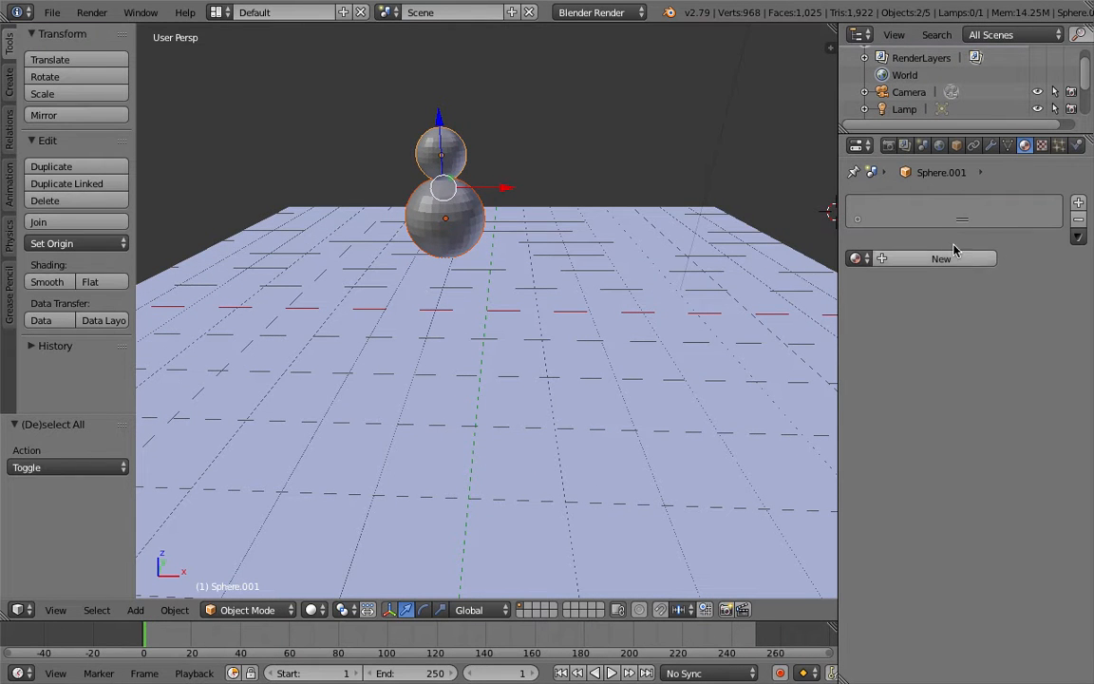
left_click(990, 145)
left_click(956, 145)
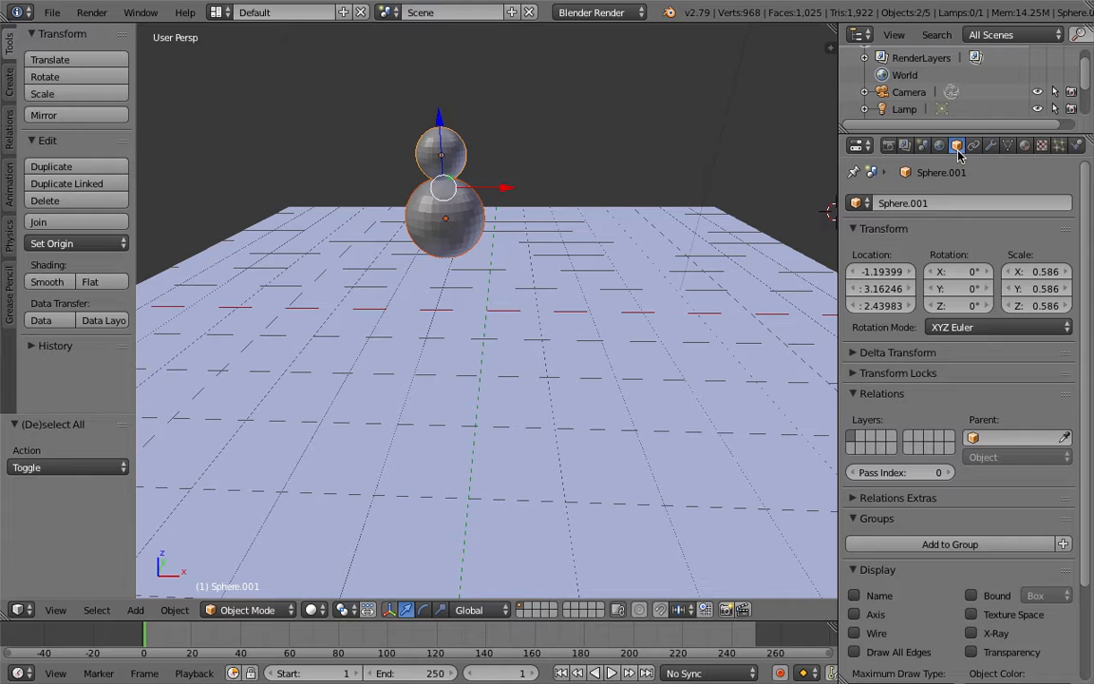
left_click(1024, 145)
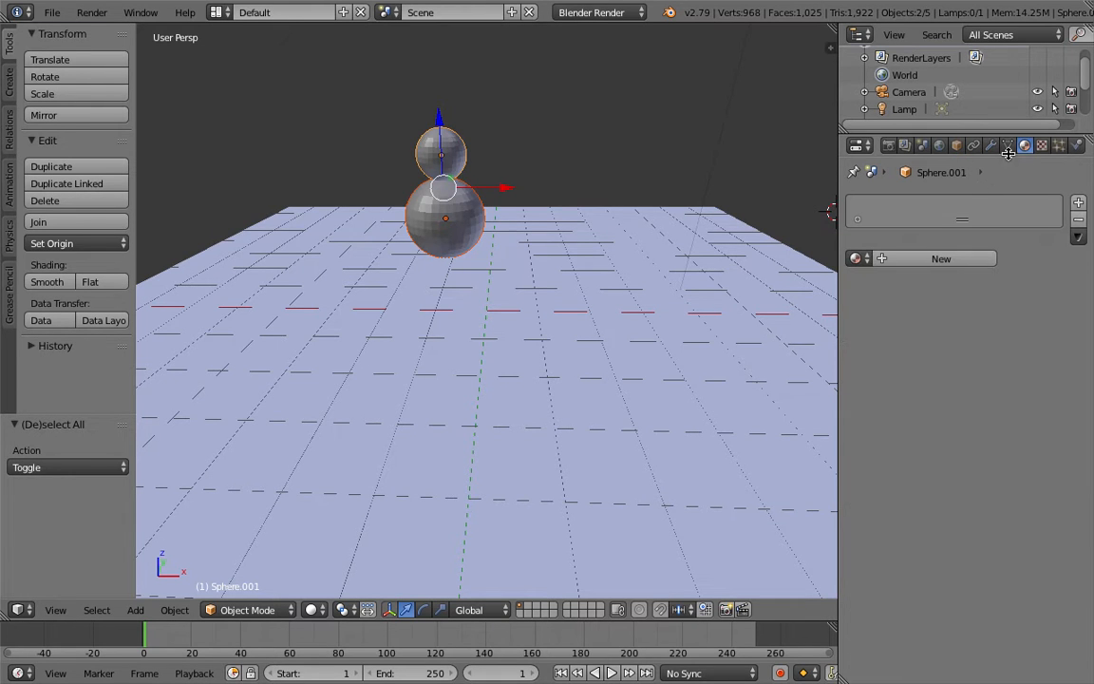
left_click(931, 258)
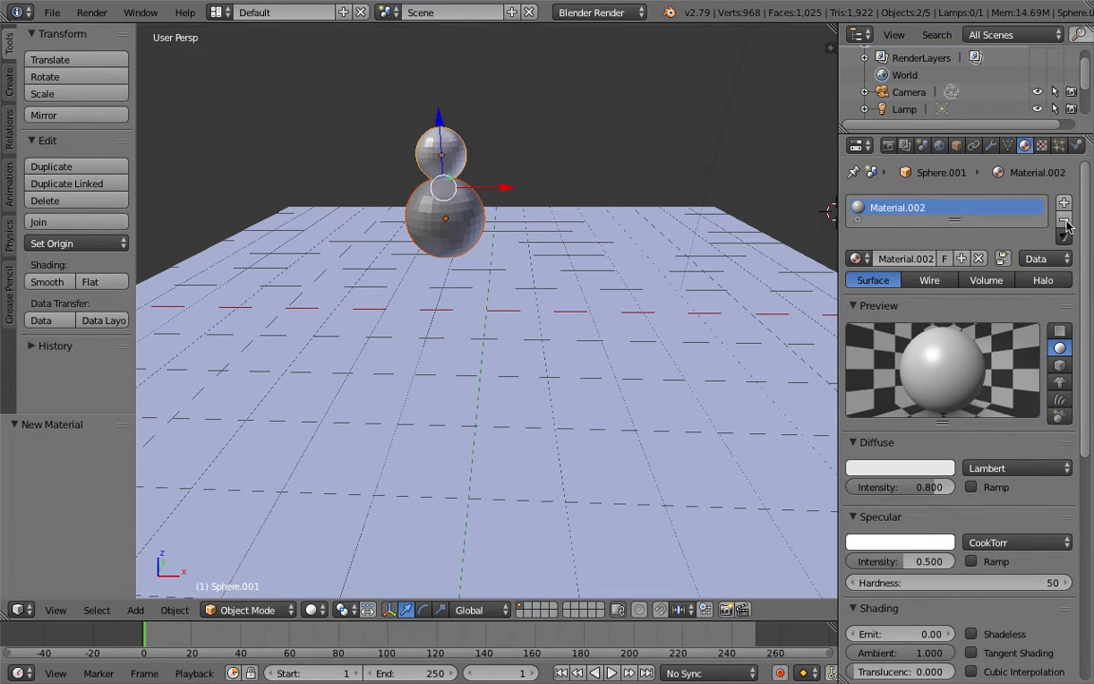
Step: Replace the small sphere's material with the existing Material.001
left_click(860, 265)
left_click(878, 286)
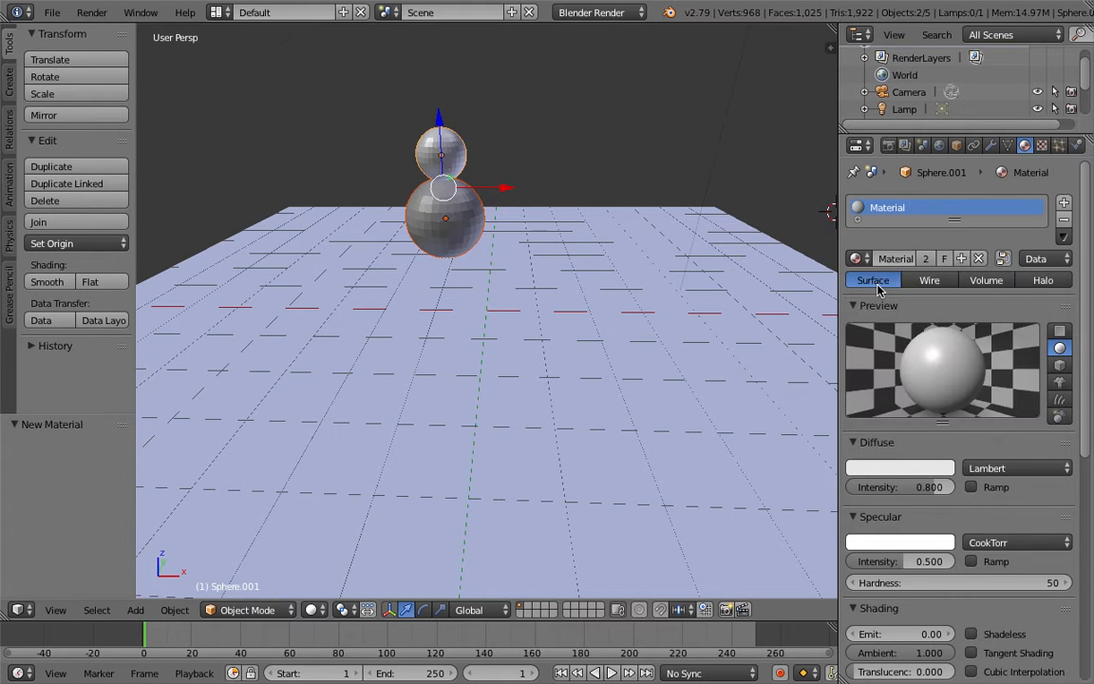
left_click(856, 258)
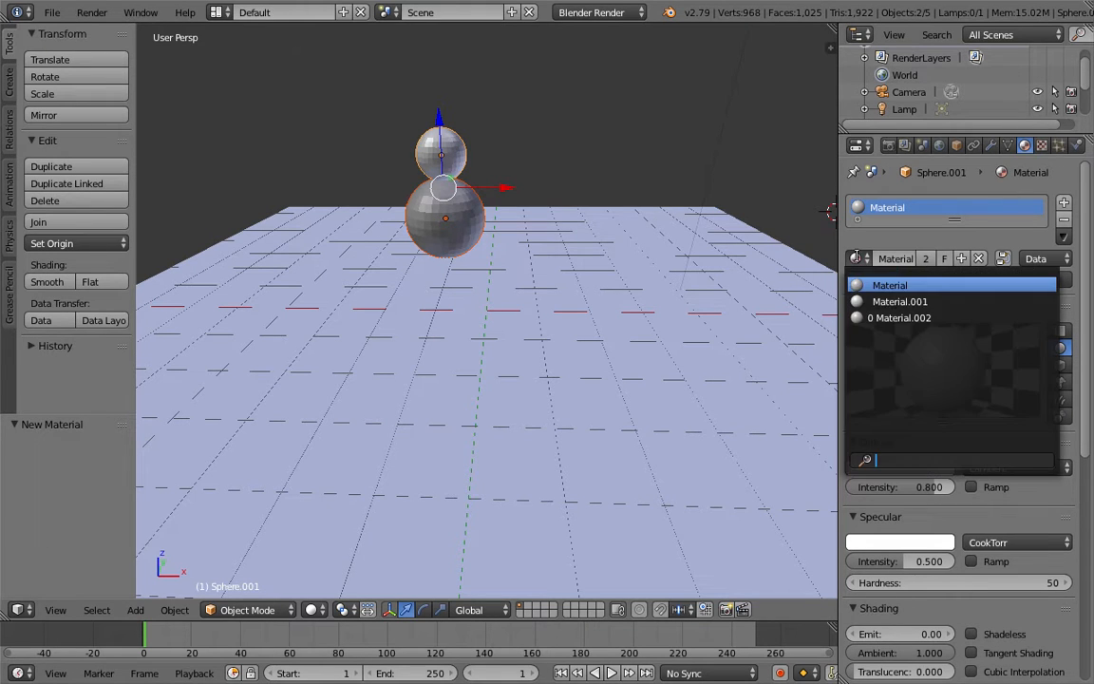
left_click(872, 301)
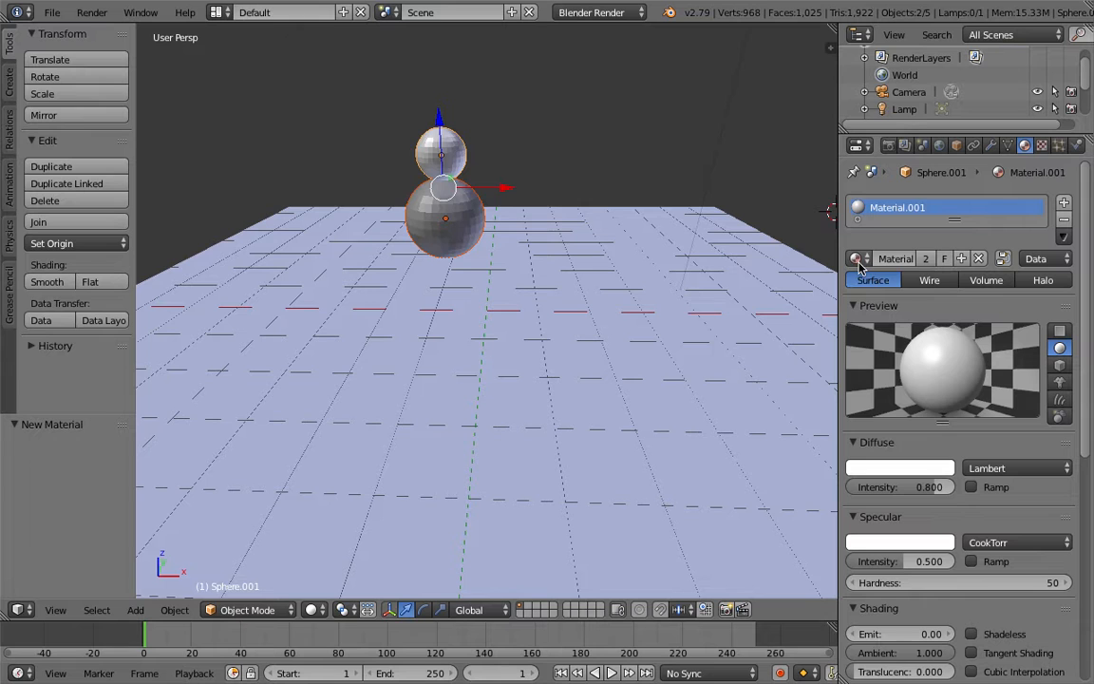
left_click(907, 469)
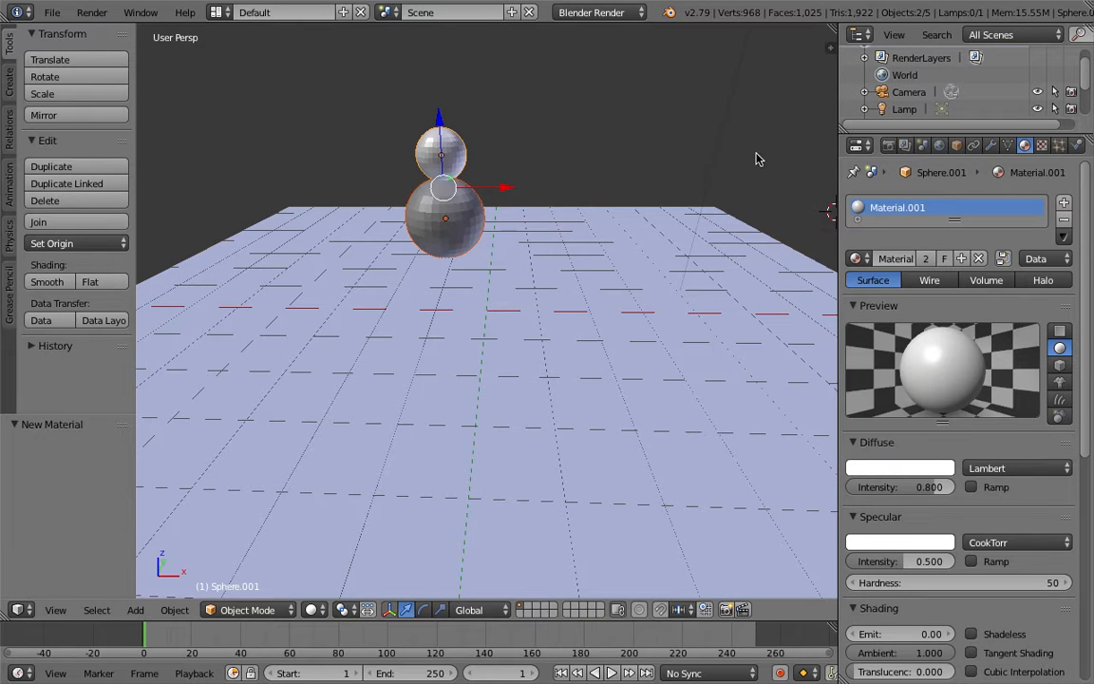
Step: Add a material to the large lower sphere and switch it to the ground plane's Material.001
right_click(480, 364)
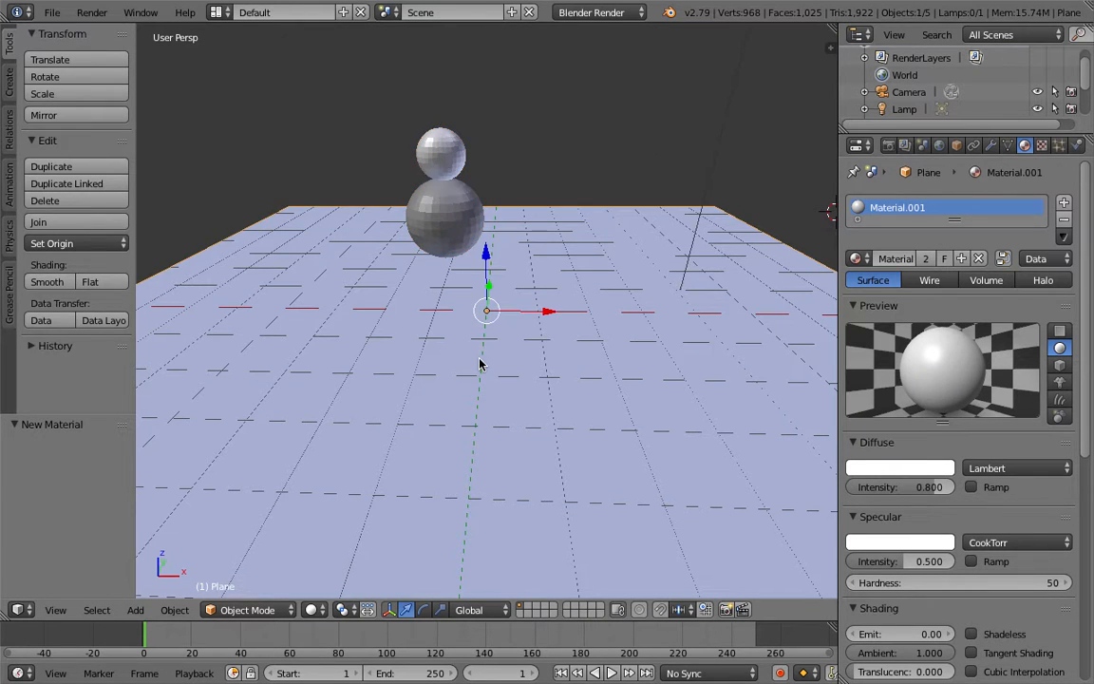
right_click(449, 259)
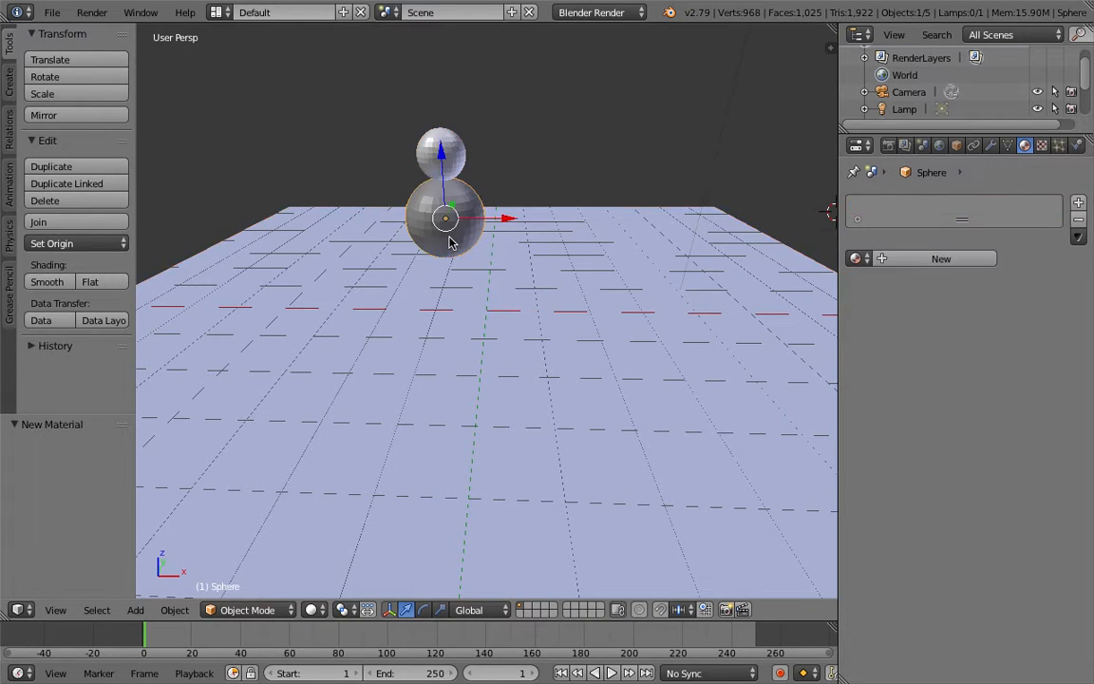
left_click(904, 262)
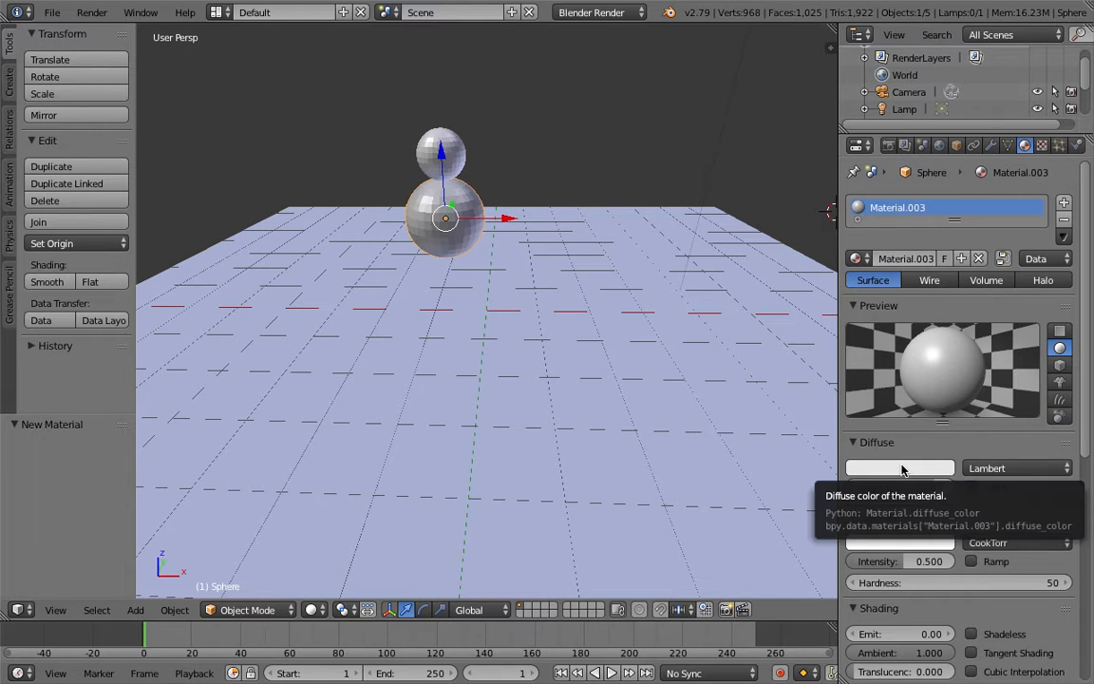
left_click(903, 469)
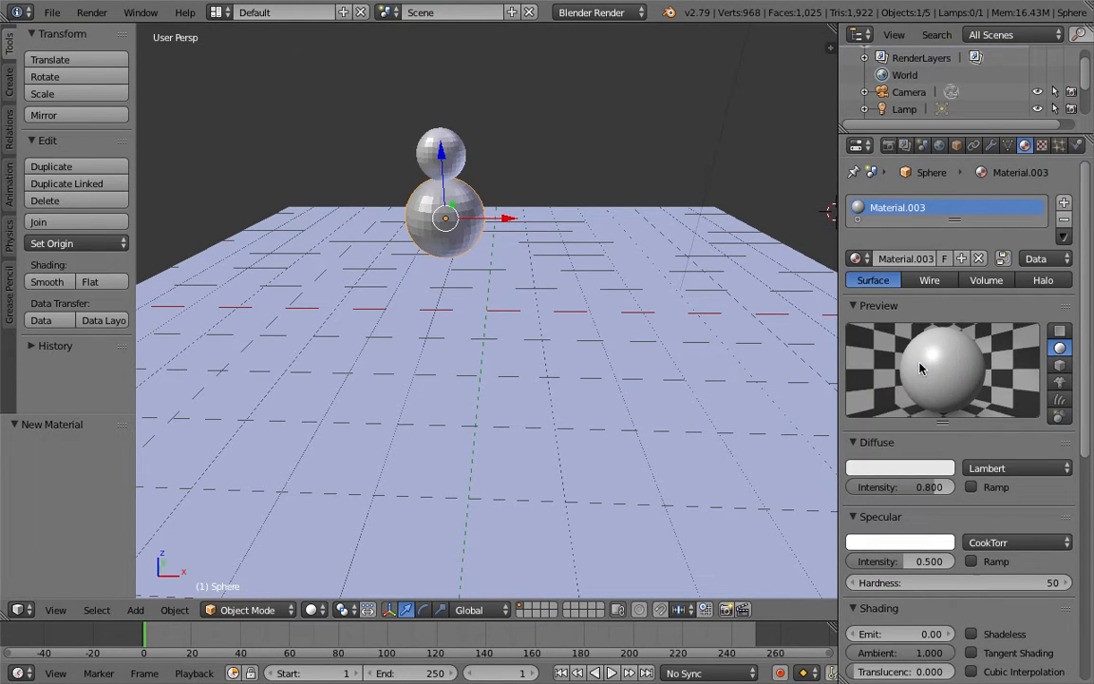
left_click(856, 258)
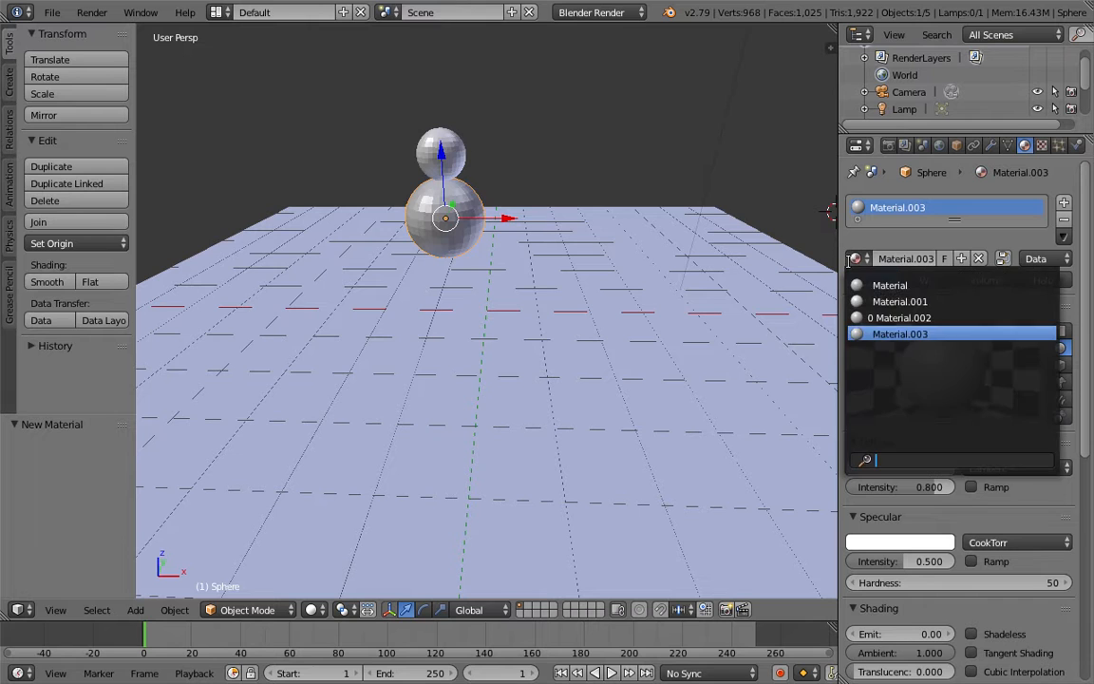
left_click(878, 301)
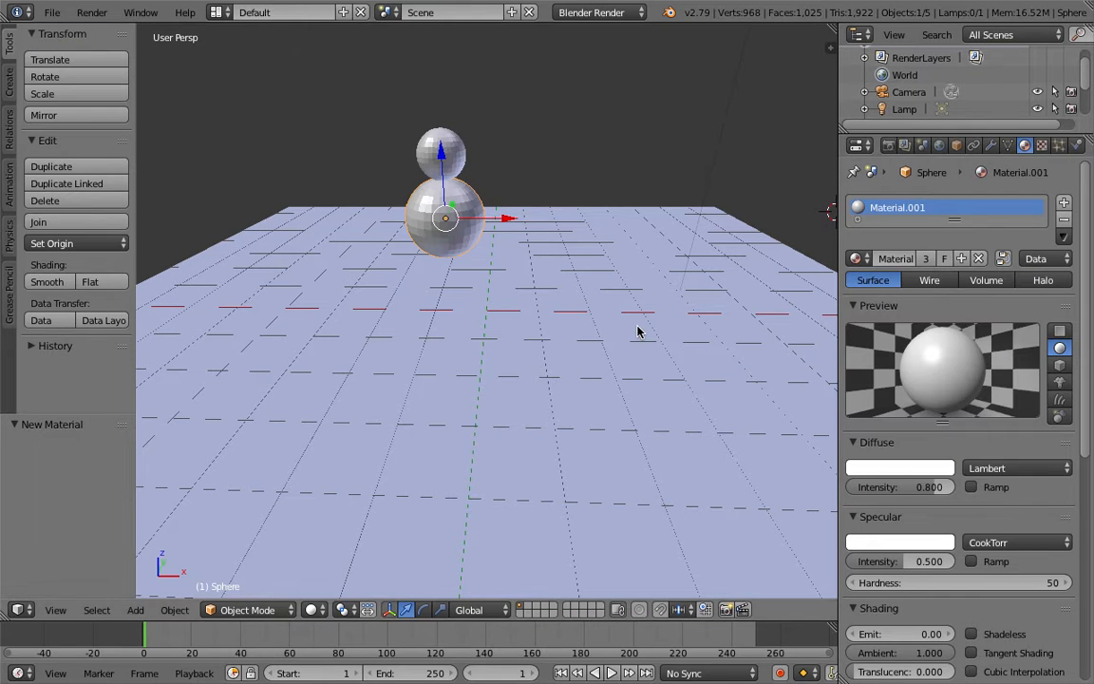
Step: Preview the spheres and ground plane in rendered viewport shading and return to solid shading
right_click(586, 271)
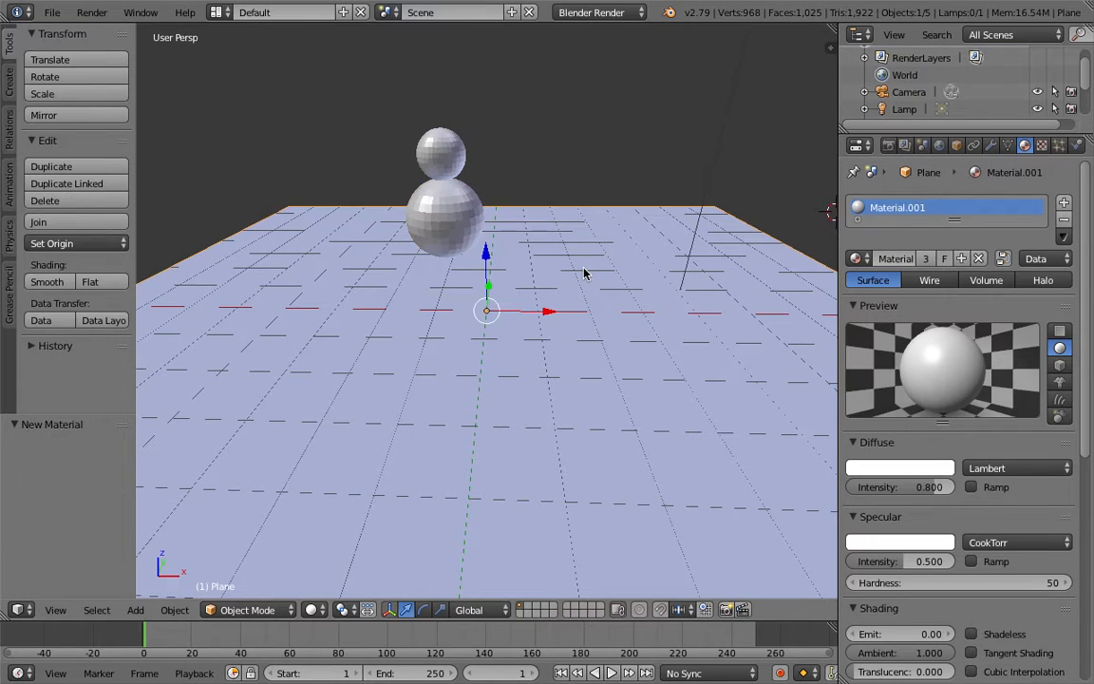
left_click(313, 609)
left_click(331, 496)
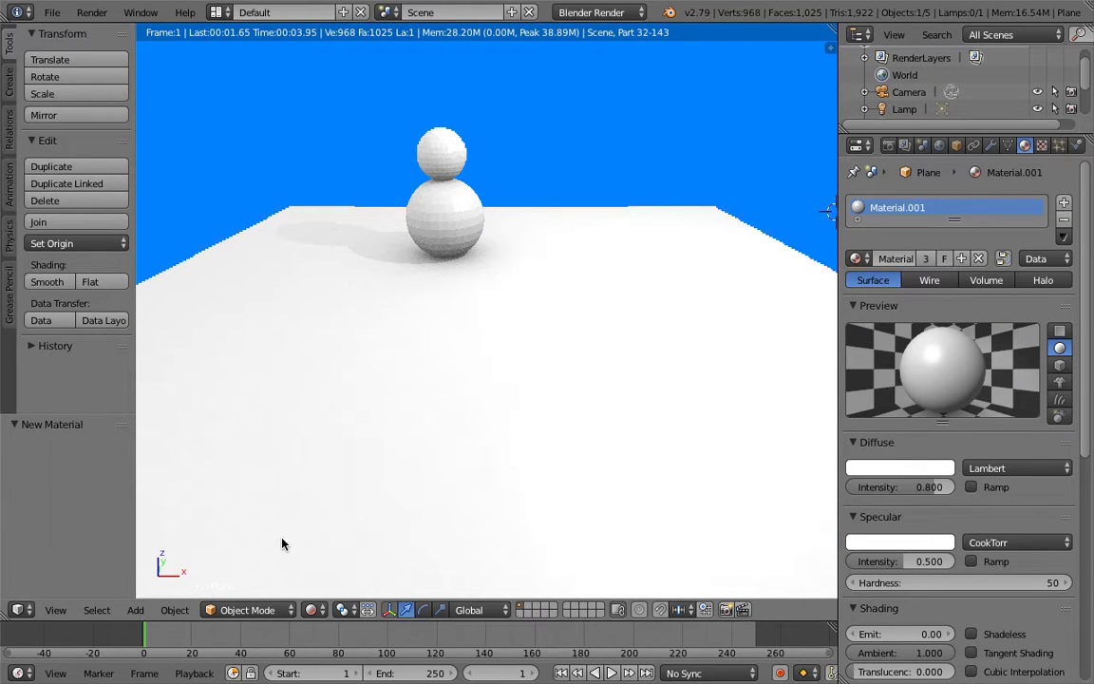
key("z")
key("z")
Step: Add a cylinder mesh, move it about -5.952 along X towards the spheres, and scale it down
middle_click_drag(285, 521, 276, 530)
scroll(276, 530, "left", 10)
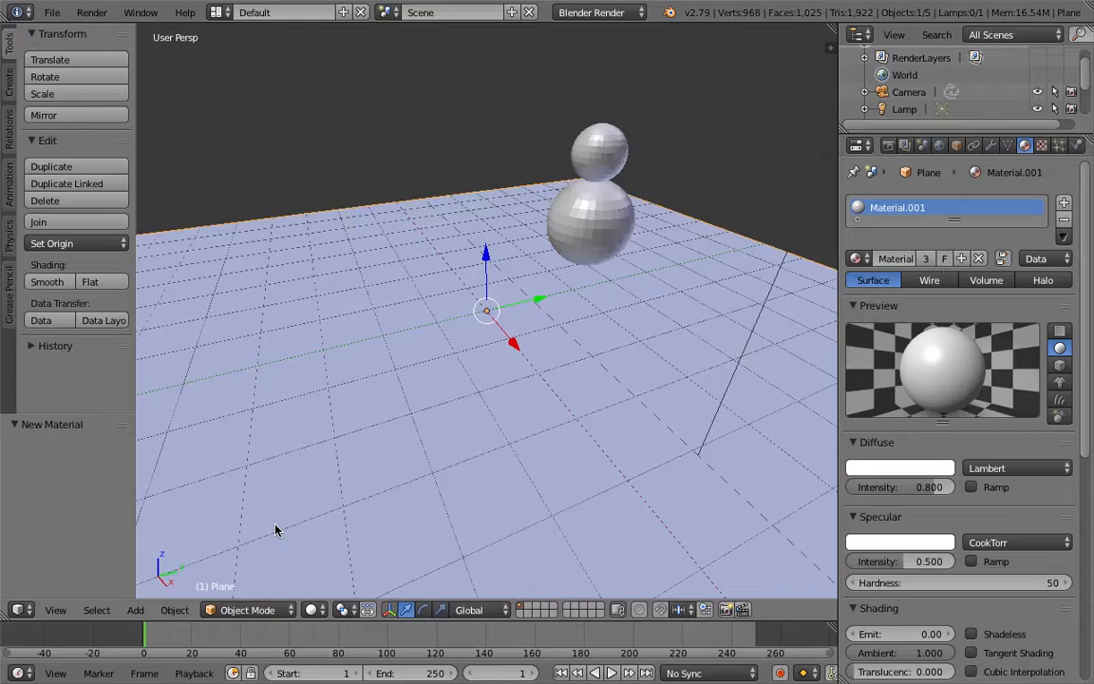
scroll(275, 530, "left", 10)
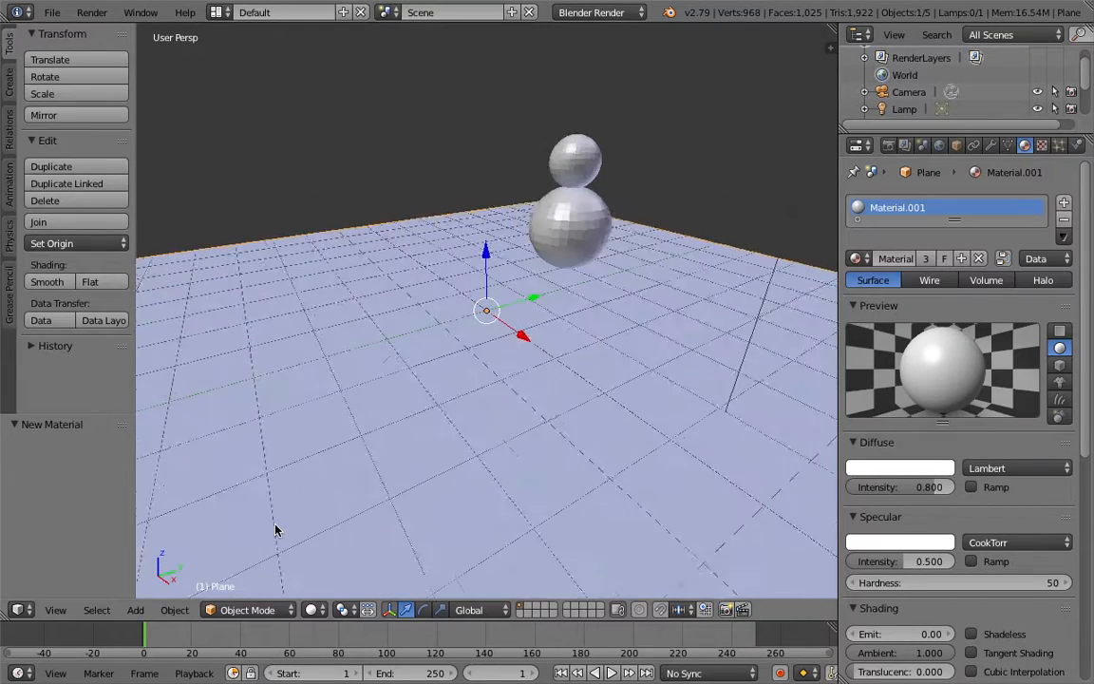
scroll(275, 530, "left", 10)
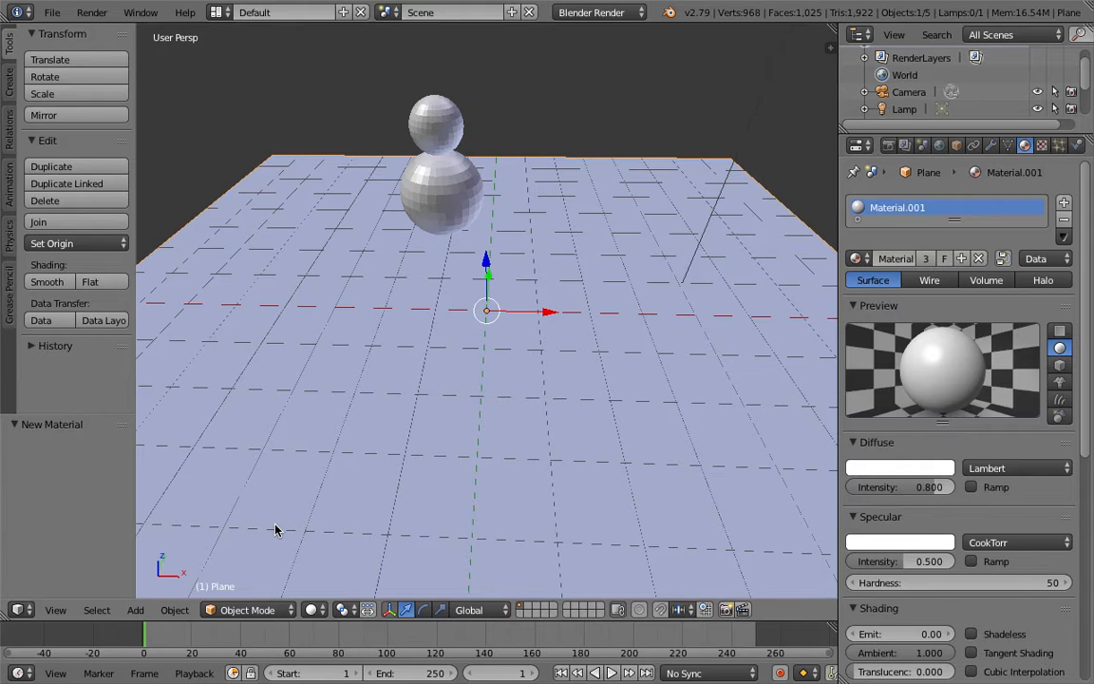
key("shift+a")
mouse_move(276, 420)
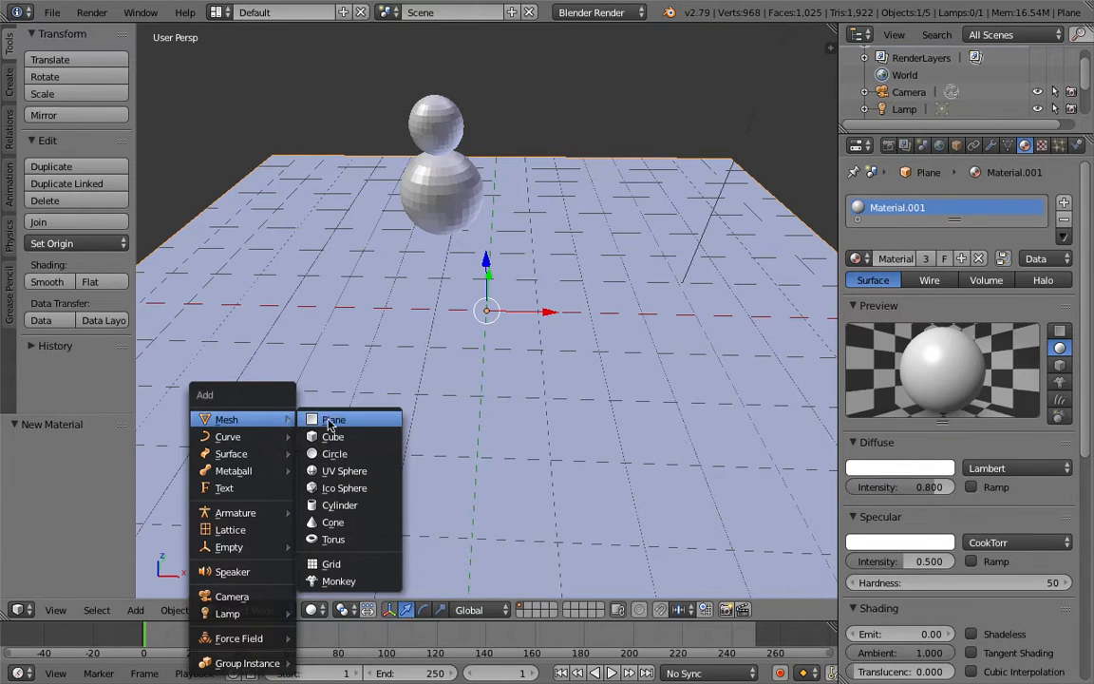
left_click(325, 505)
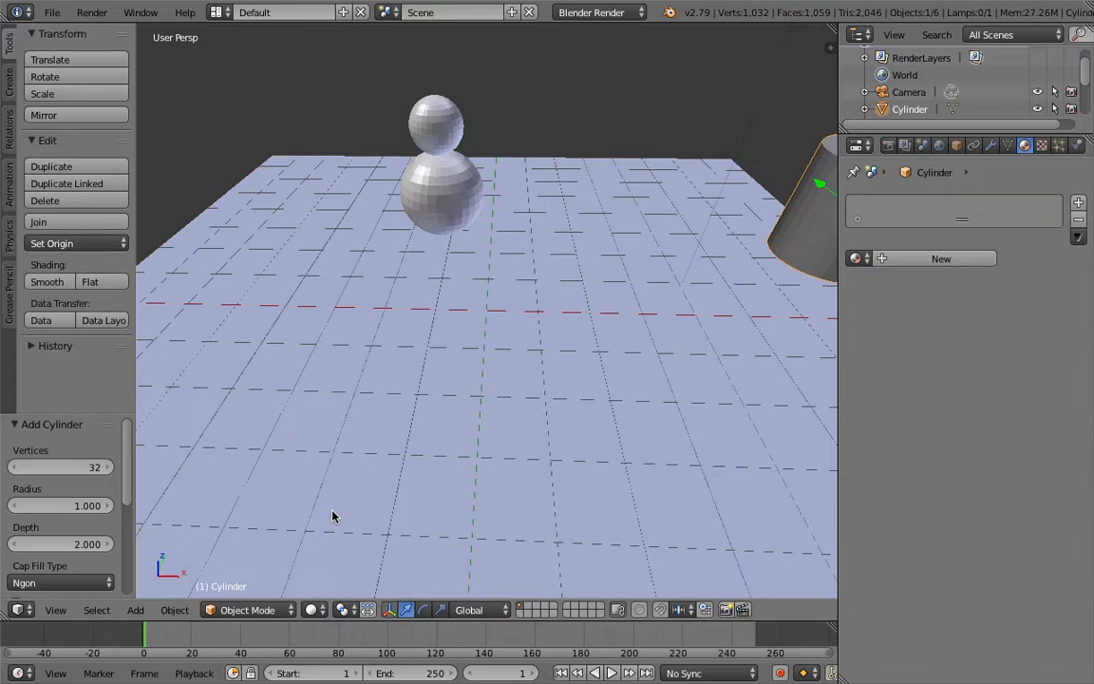
middle_click_drag(518, 336, 556, 310)
left_click_drag(670, 162, 491, 241)
key("s")
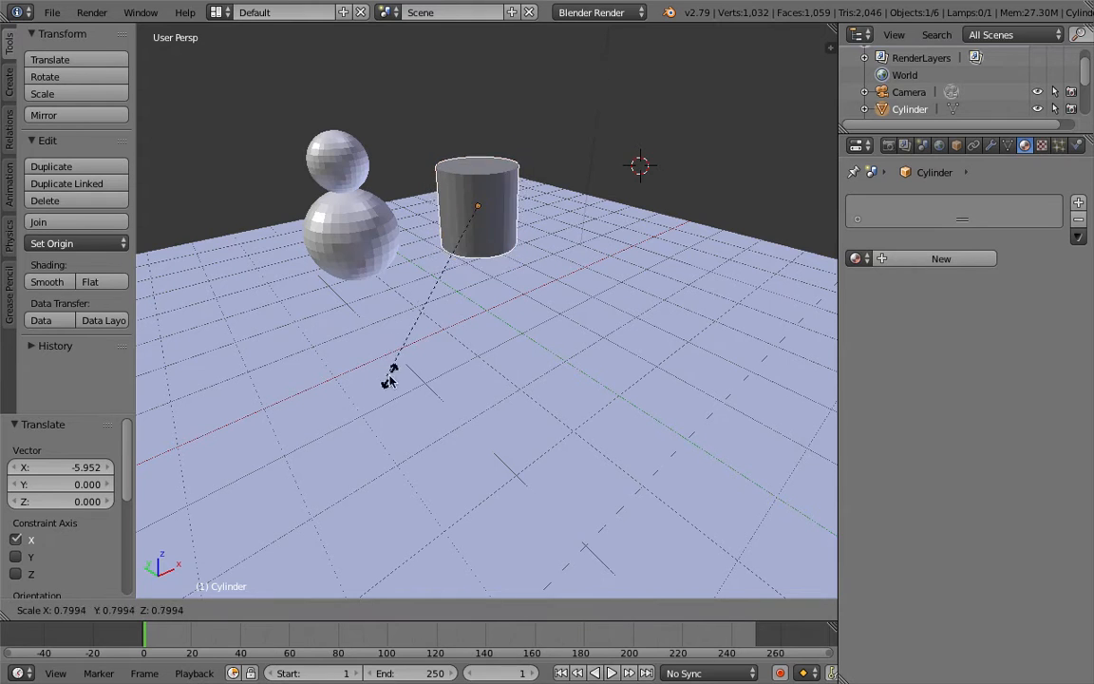
left_click(432, 335)
Step: Raise the cylinder above the small sphere's height, moving it about 3.511 along Y and a further 0.687 on Z
left_click_drag(480, 143, 491, 98)
left_click_drag(447, 157, 359, 142)
middle_click_drag(340, 140, 190, 159)
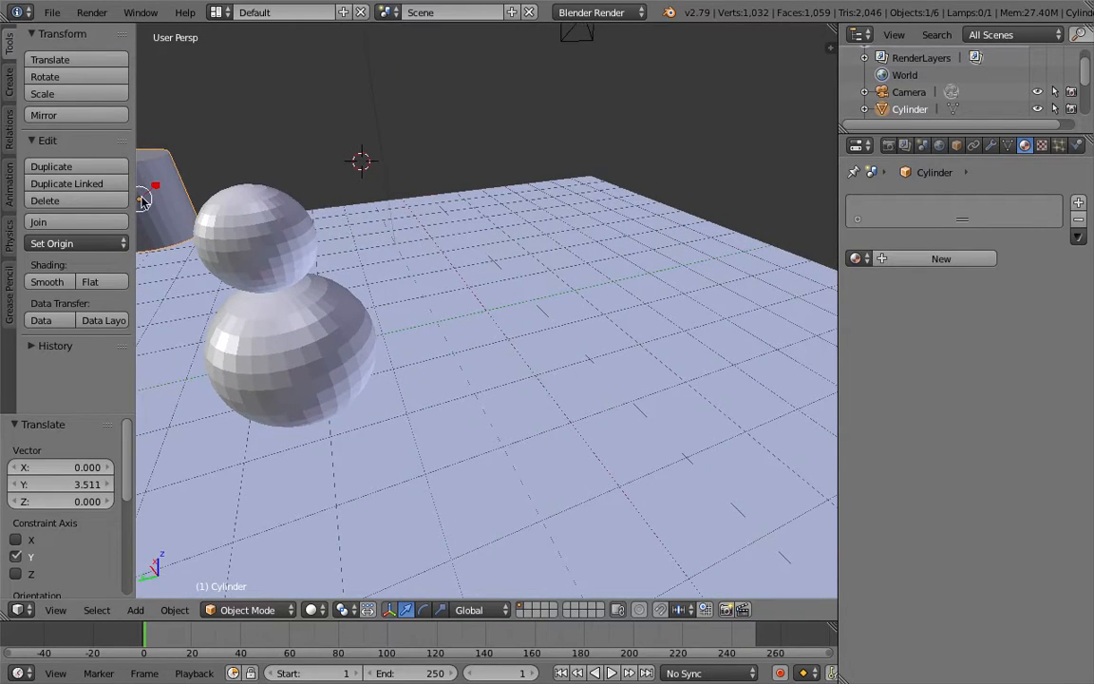
middle_click_drag(142, 202, 144, 189)
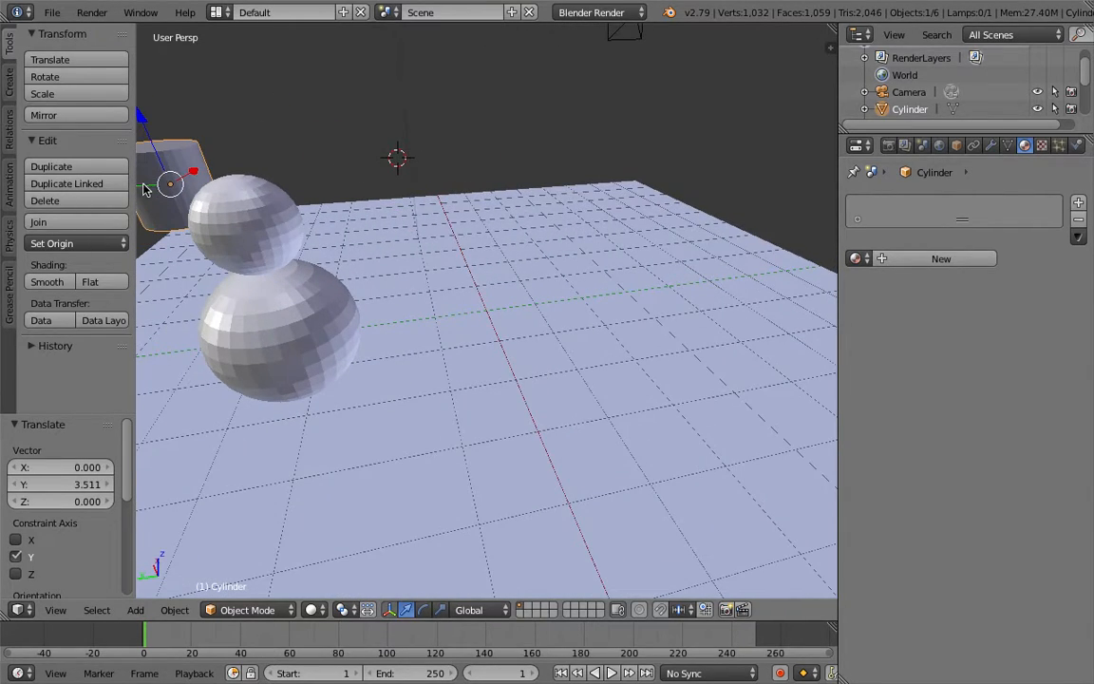
left_click_drag(142, 188, 241, 88)
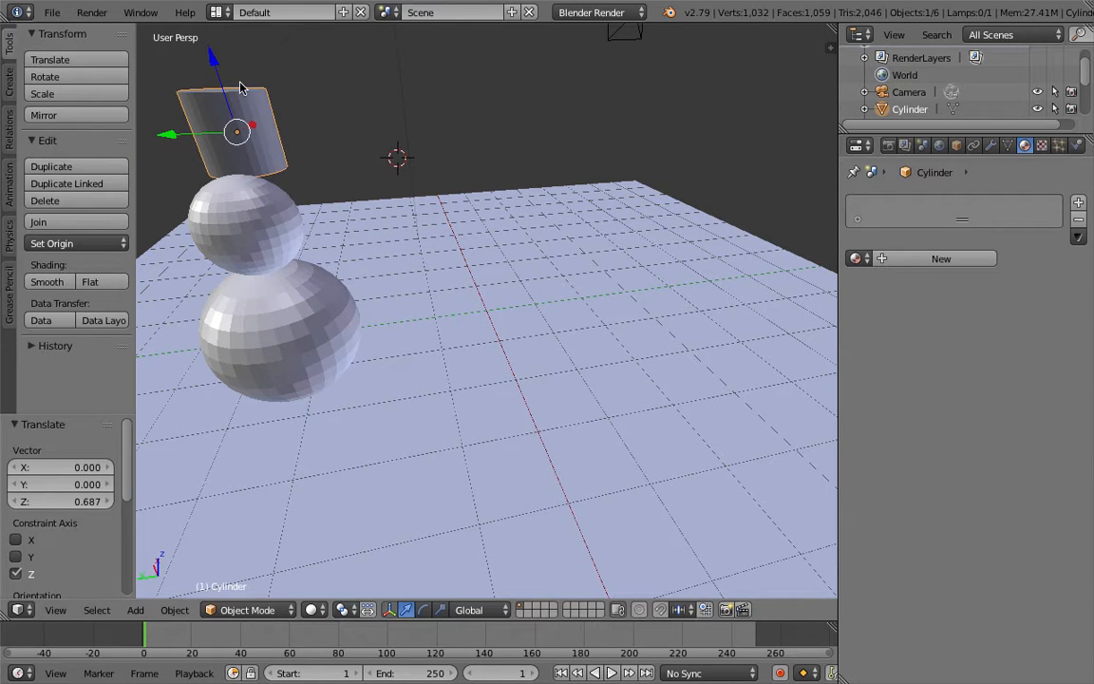
Step: Shift the cylinder about -2.245 along X and -0.875 along Y towards the top of the small sphere
left_click_drag(255, 129, 210, 188)
scroll(208, 187, "right", 10)
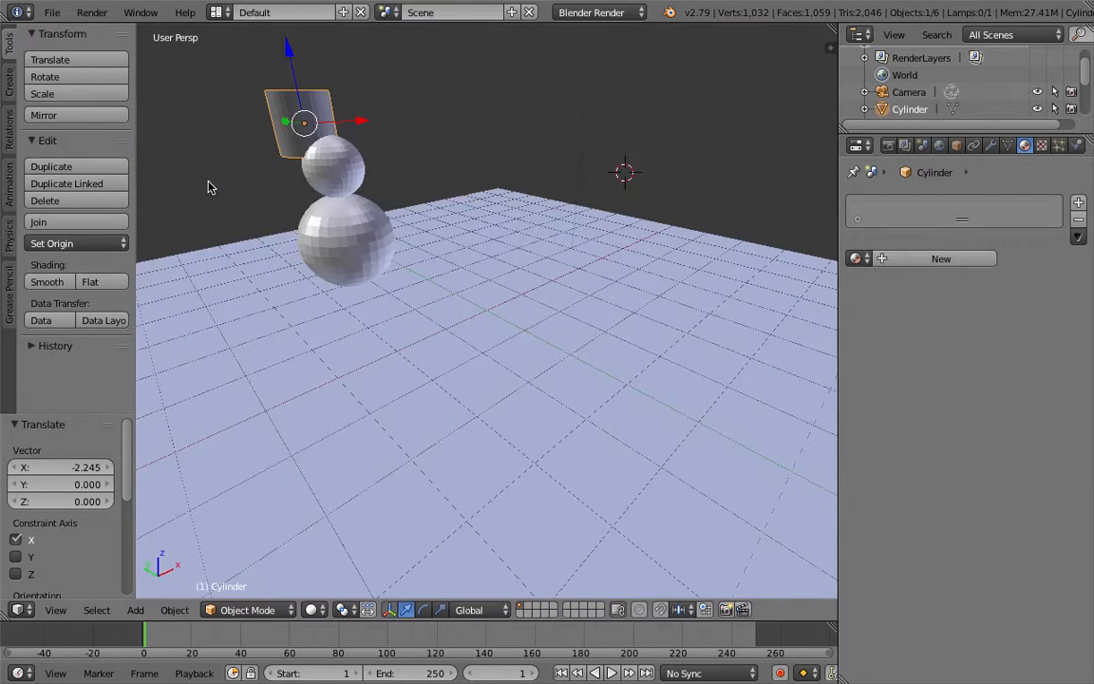
scroll(350, 129, "left", 5)
scroll(351, 129, "left", 4)
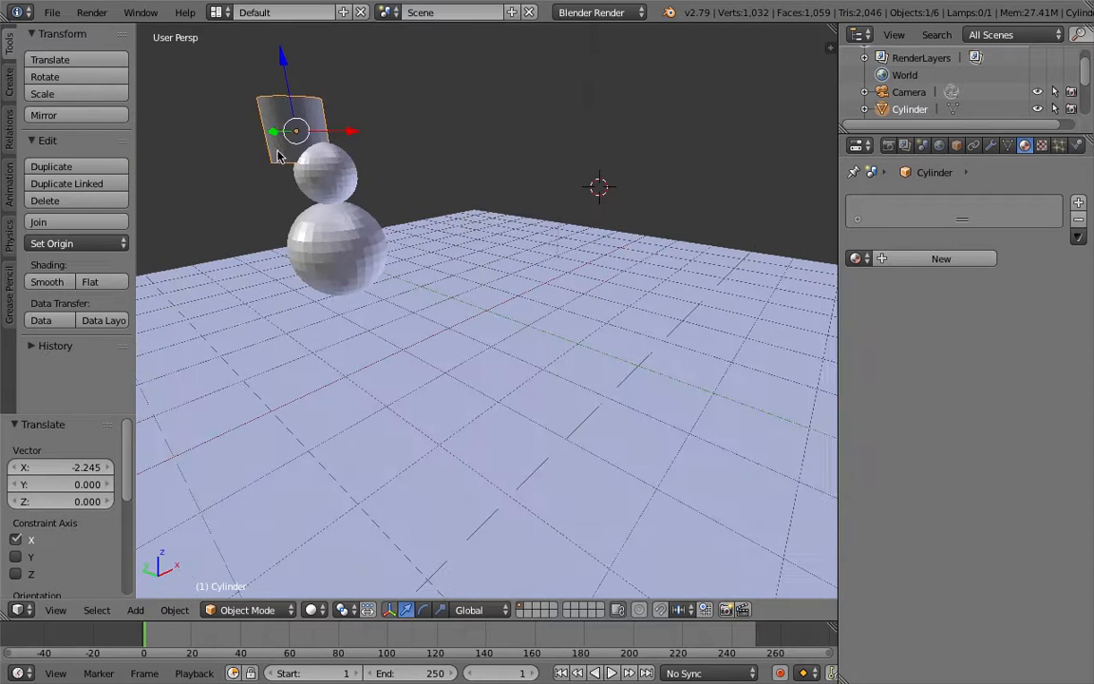
left_click_drag(273, 133, 297, 149)
scroll(300, 151, "down", 10)
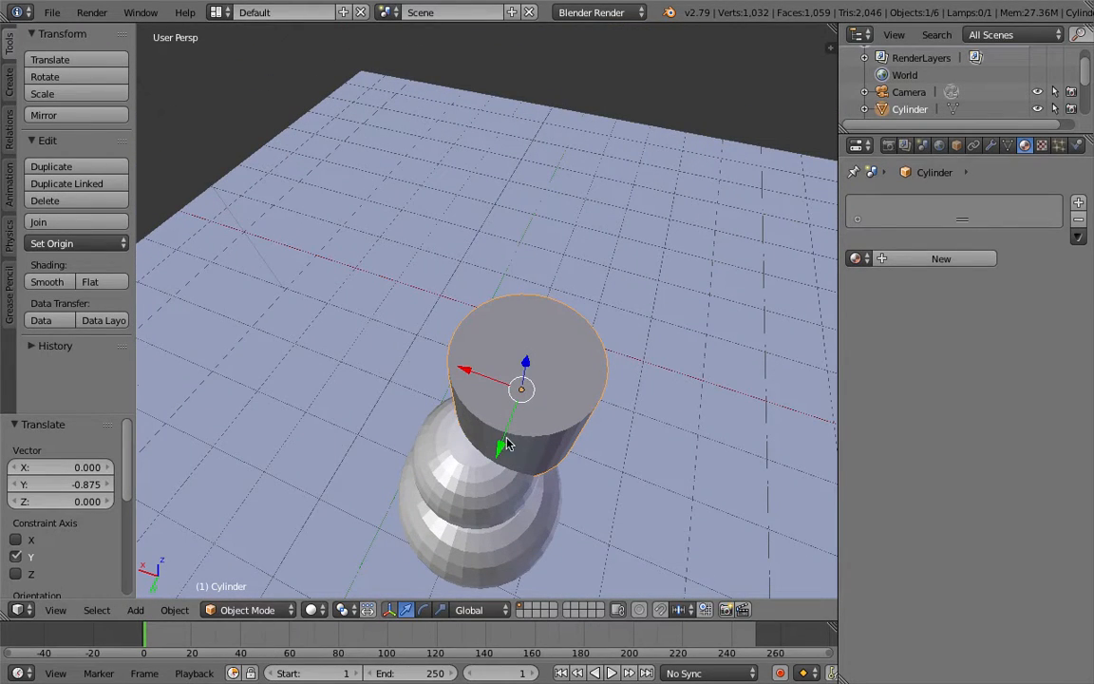
Step: Position the cylinder over the small sphere, moving it about 0.245 along Y, slightly along X, and a further 0.174 along Y
left_click_drag(502, 451, 479, 479)
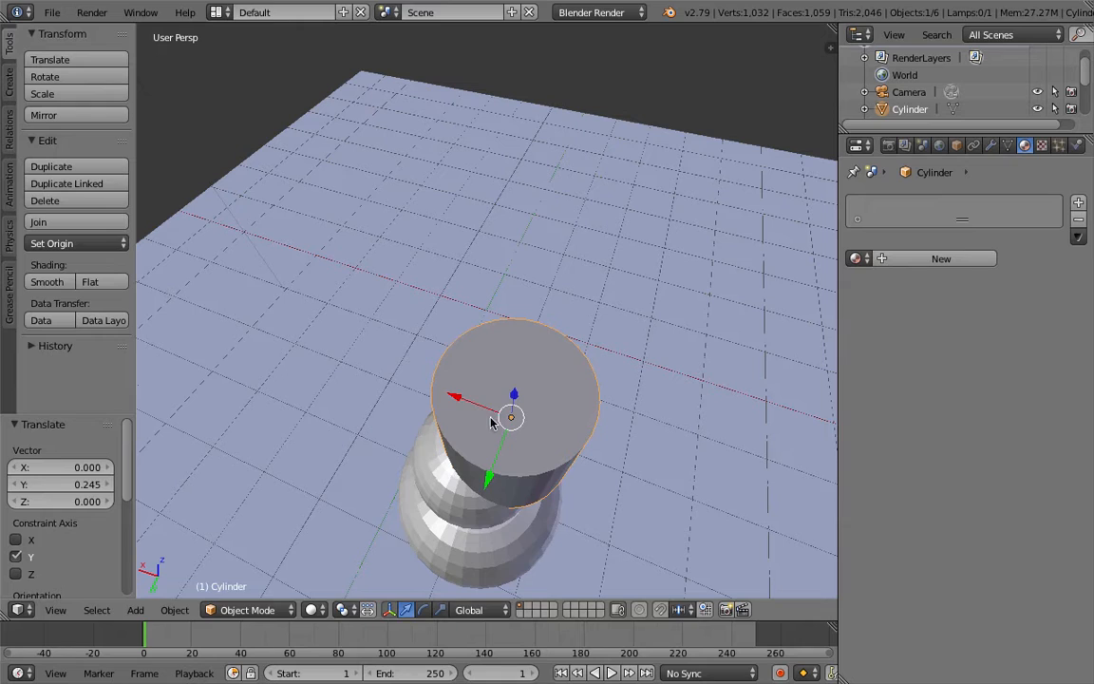
left_click_drag(459, 401, 424, 393)
middle_click_drag(424, 393, 382, 348)
left_click_drag(171, 245, 156, 251)
middle_click_drag(156, 252, 154, 252)
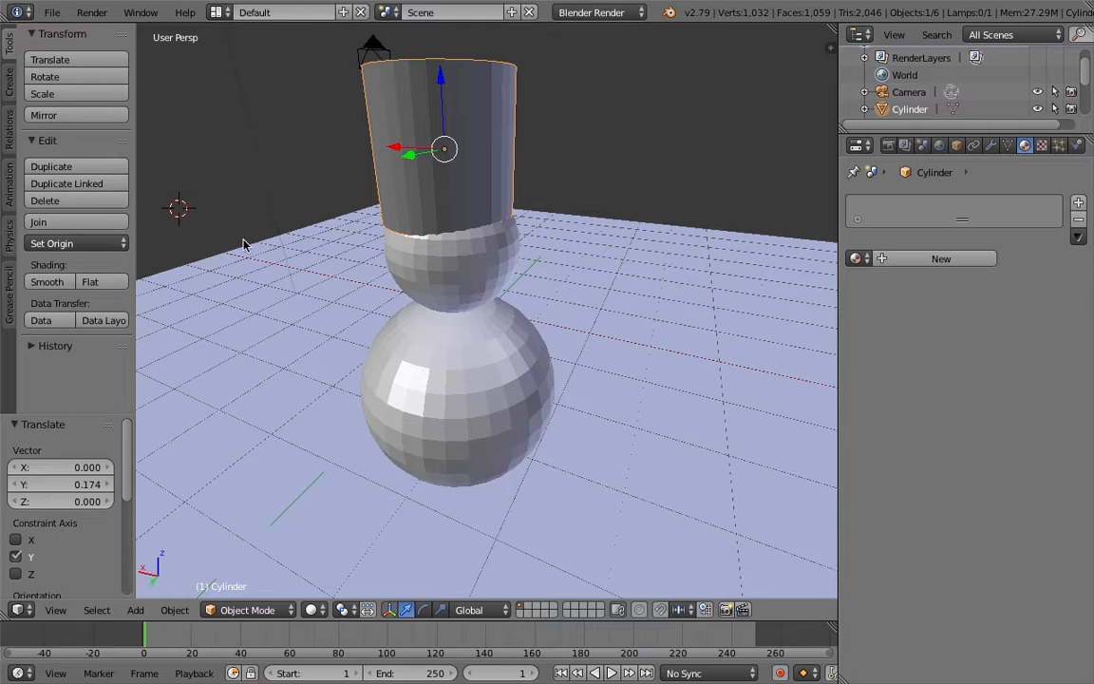
Step: Scale the cylinder down by a factor of about 0.539 and shift it about -0.060 along X over the small sphere
key("s")
left_click(347, 222)
middle_click_drag(346, 221, 347, 222)
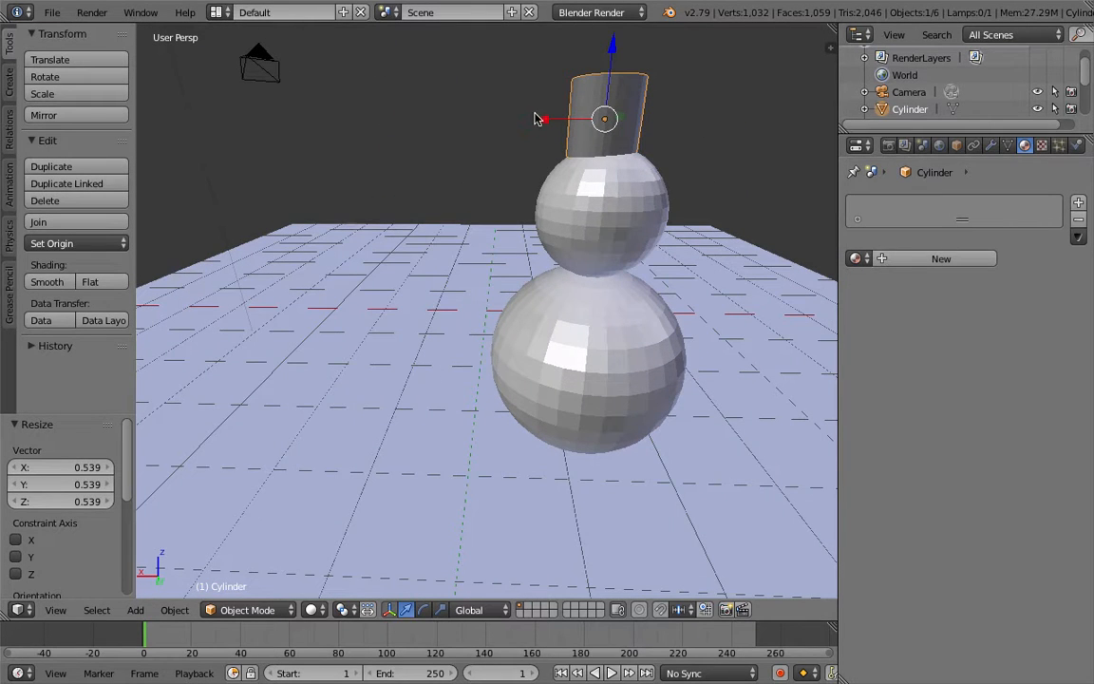
mouse_move(541, 123)
left_mouse_down()
mouse_move(496, 114)
mouse_move(545, 125)
left_mouse_up()
middle_click_drag(545, 124, 552, 127)
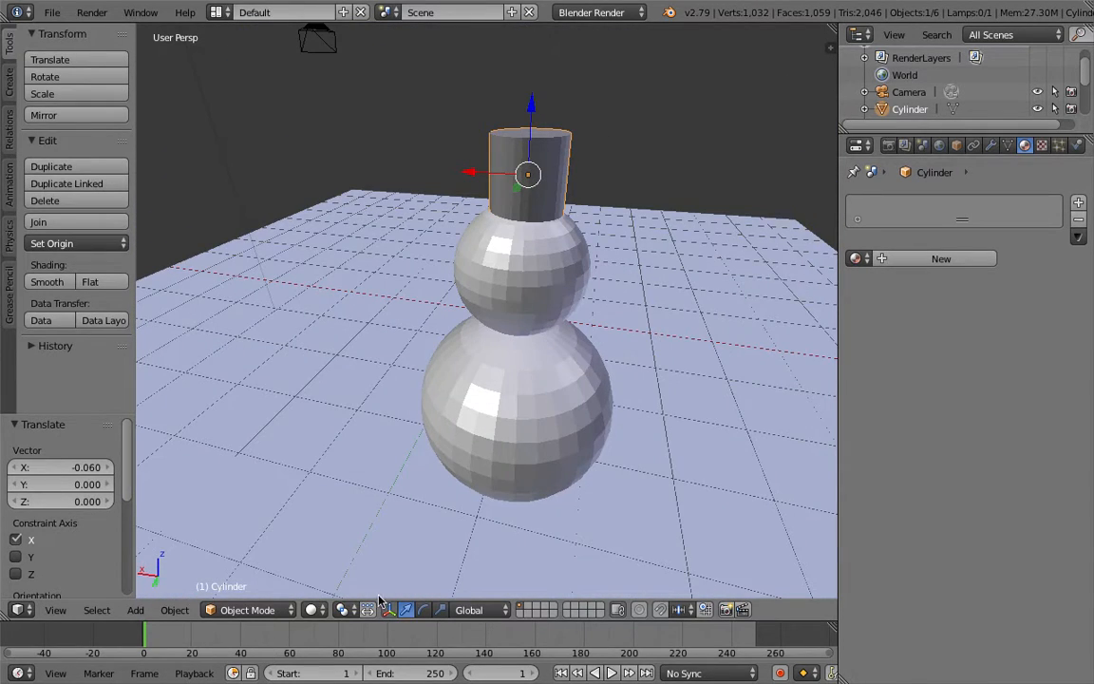
Step: Put the cylinder in Edit Mode and display the scene in wireframe shading
key("z")
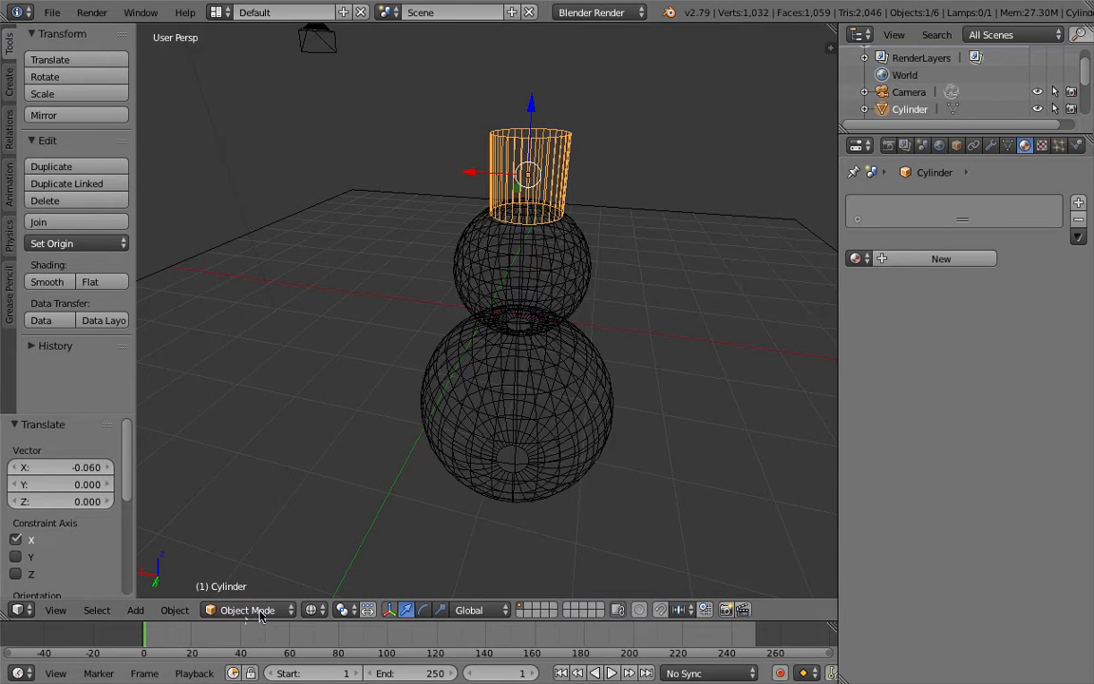
key("z")
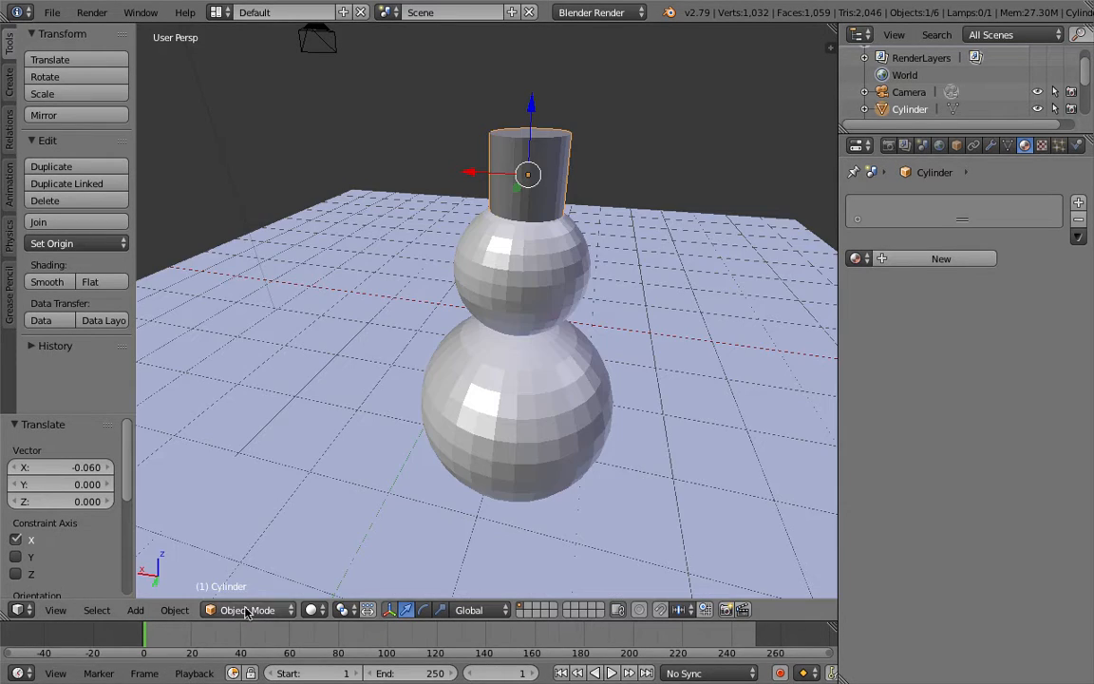
left_click(245, 609)
left_click(253, 571)
scroll(476, 432, "up", 1)
key("z")
scroll(516, 265, "right", 10)
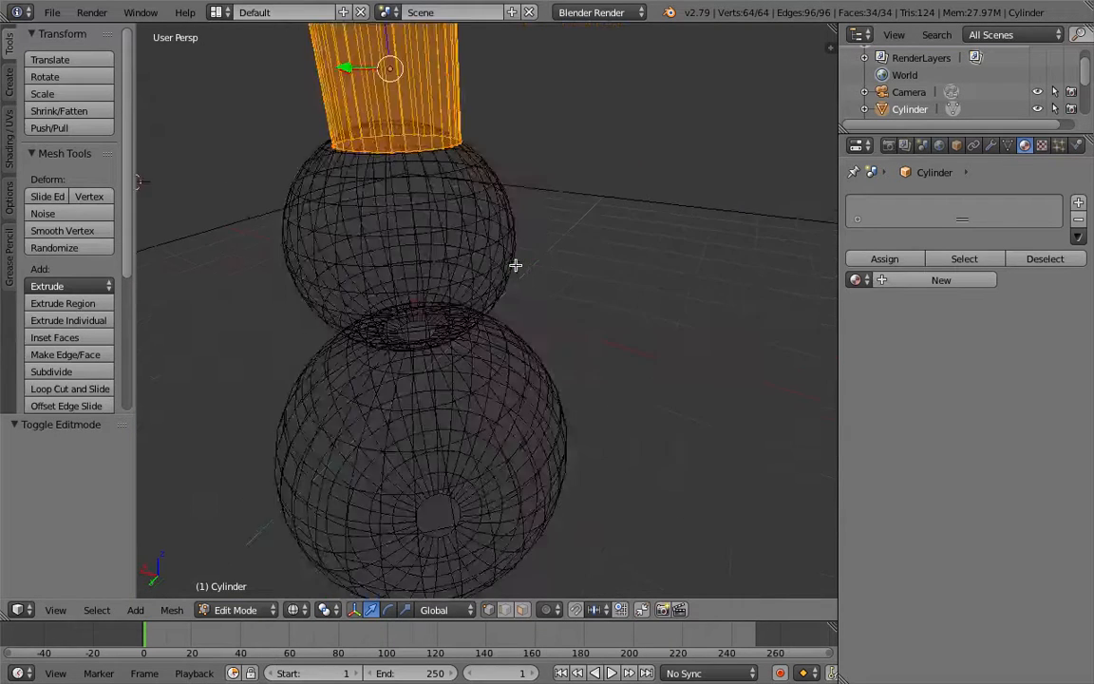
scroll(516, 265, "left", 6)
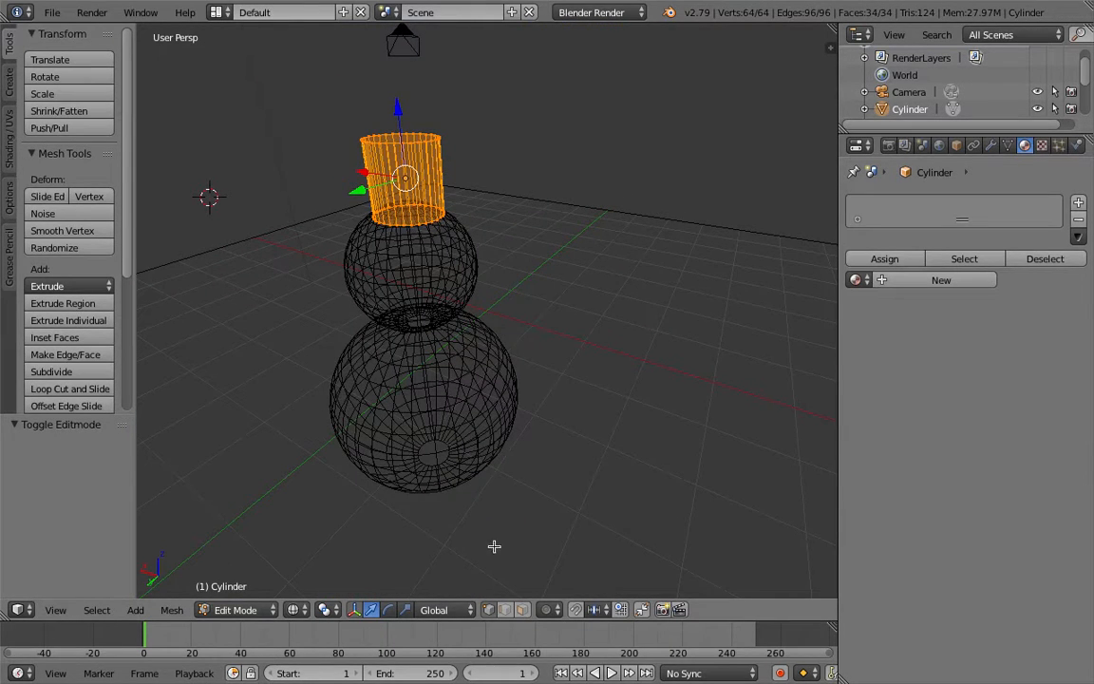
Step: Select the edge loop around the cylinder's bottom, where it meets the small sphere
right_click(415, 225)
scroll(415, 225, "down", 8)
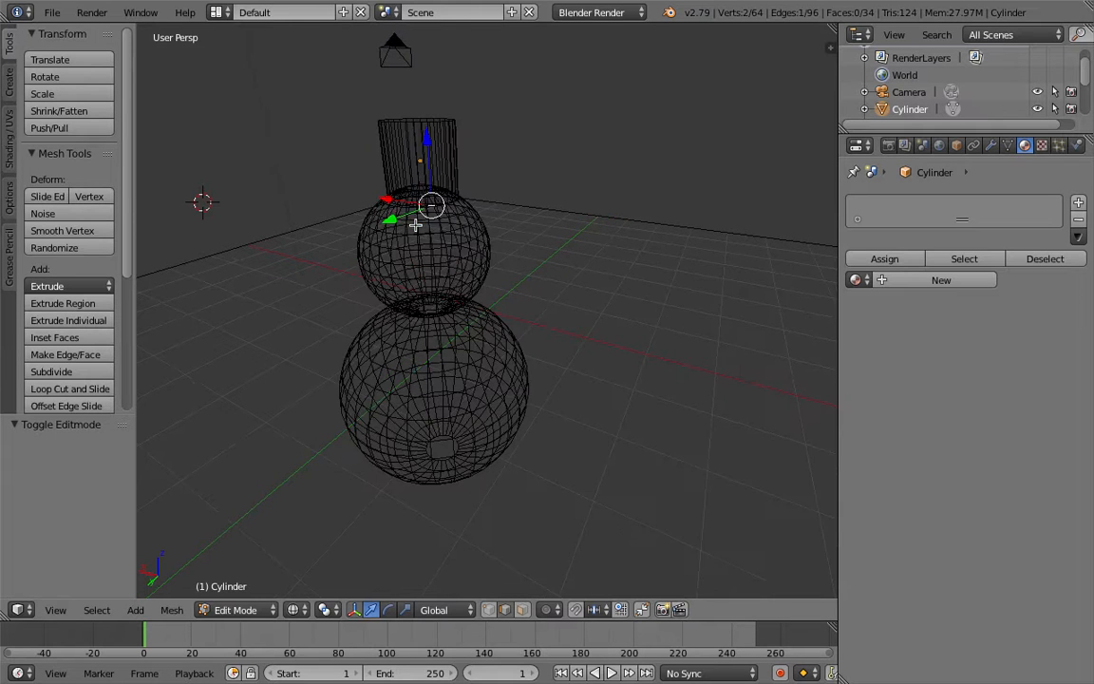
scroll(415, 225, "left", 8)
scroll(415, 225, "up", 8)
scroll(416, 226, "down", 6)
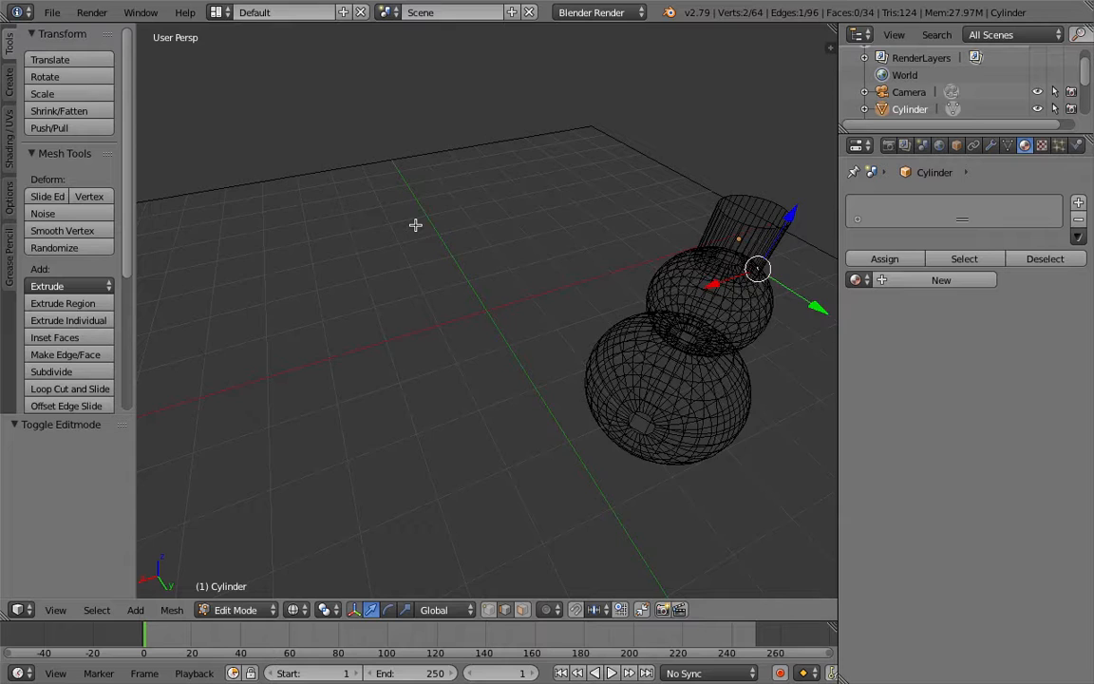
scroll(415, 226, "right", 6)
scroll(415, 225, "right", 3)
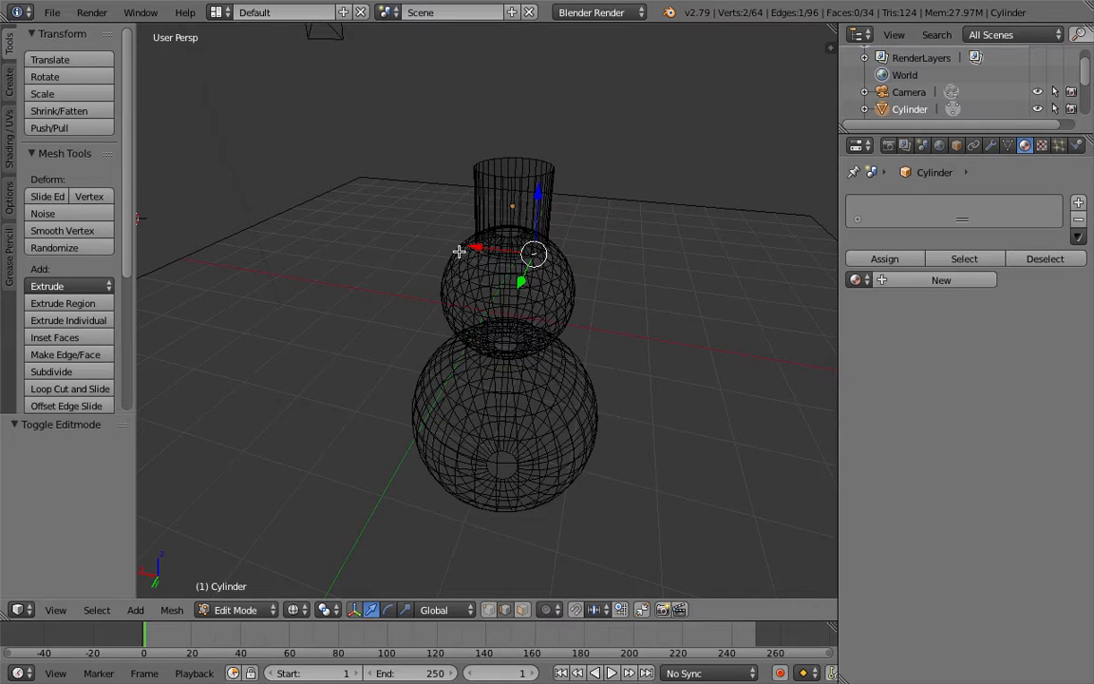
scroll(477, 233, "left", 7)
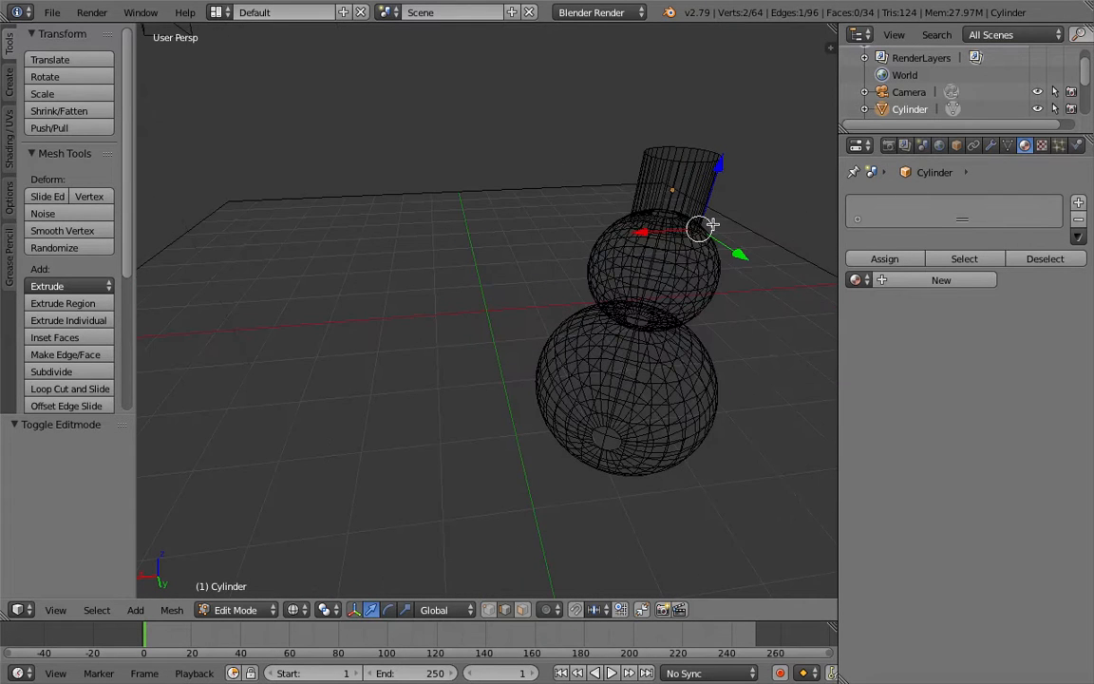
scroll(621, 222, "down", 3)
scroll(621, 222, "right", 8)
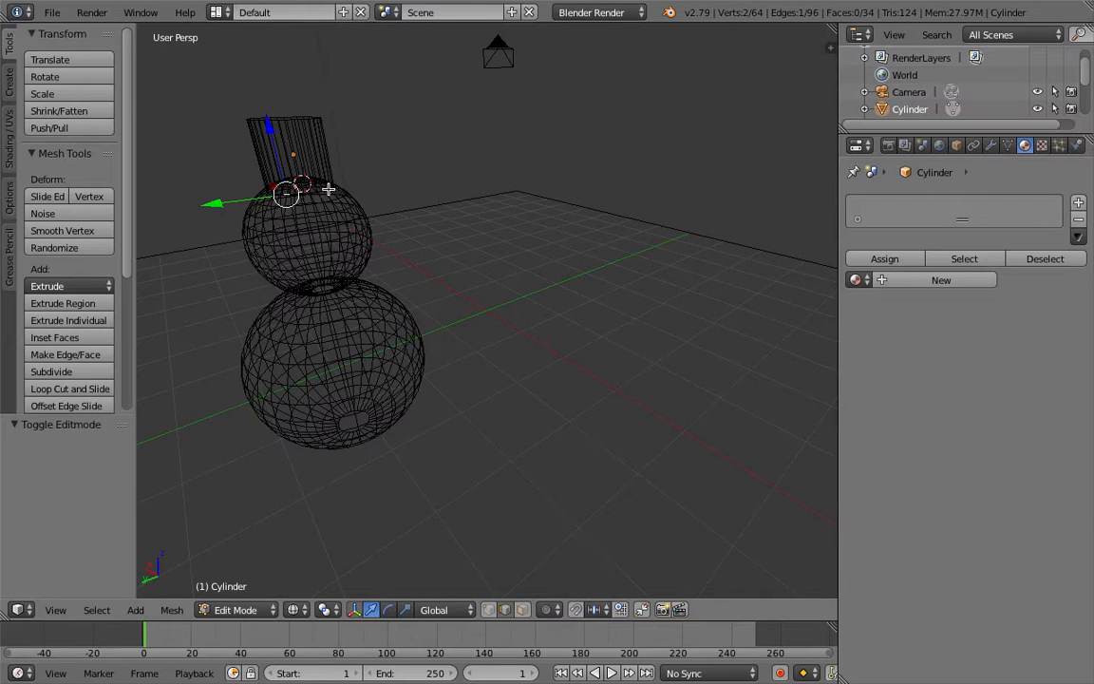
right_click(327, 190)
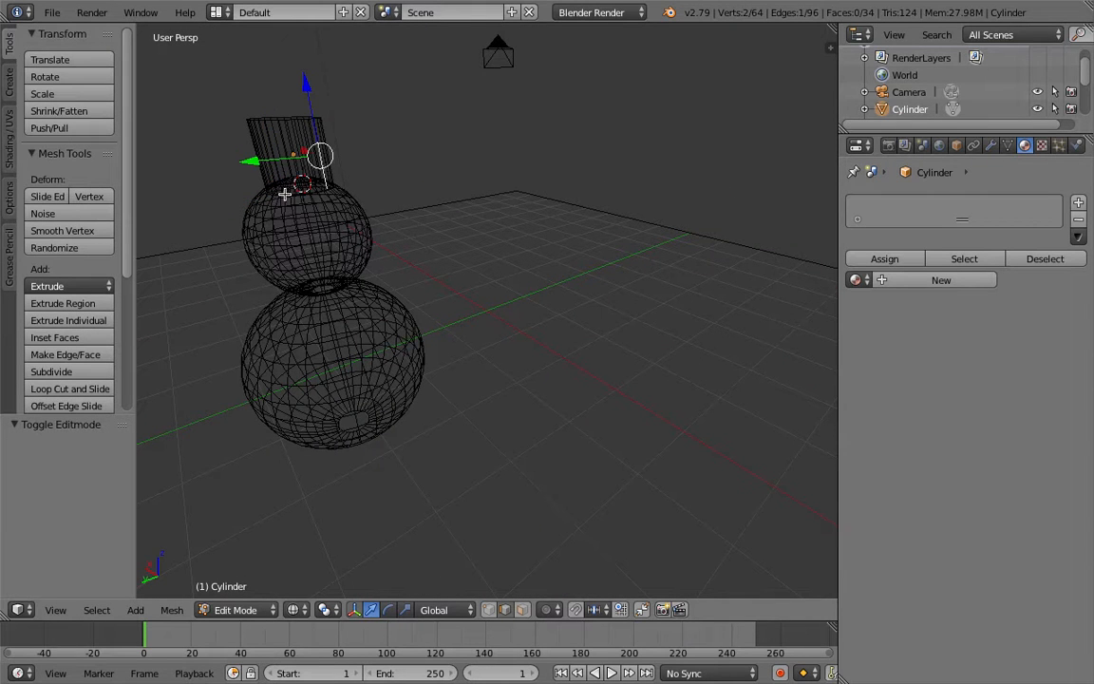
right_click(284, 193)
right_click(326, 190, "alt")
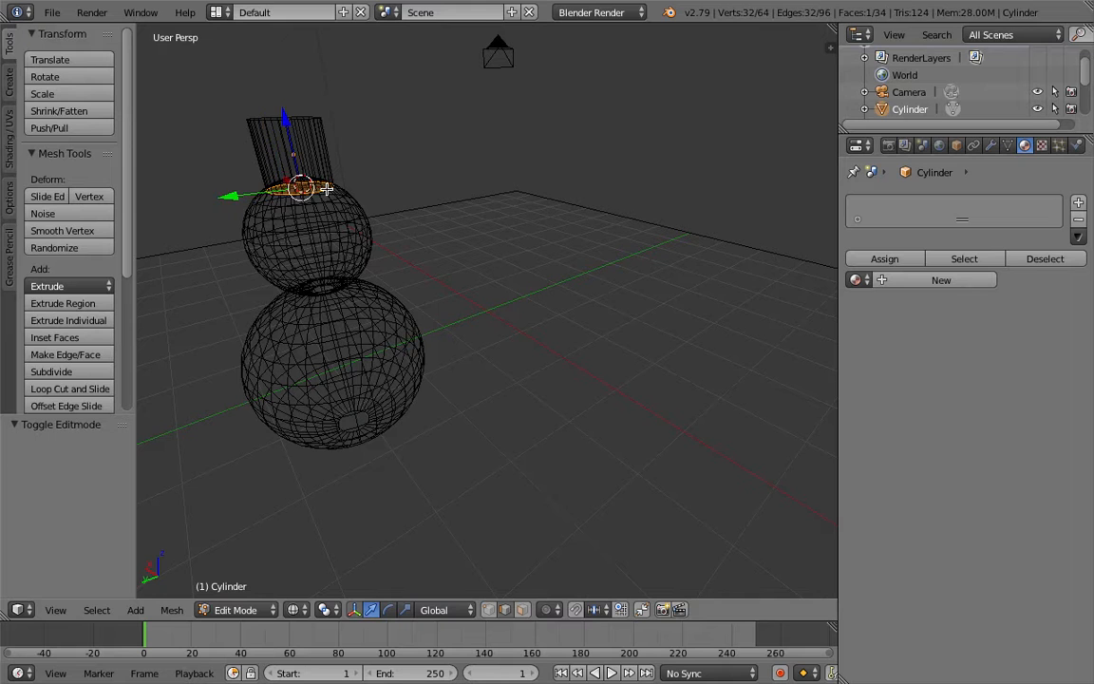
middle_click_drag(326, 189, 631, 214)
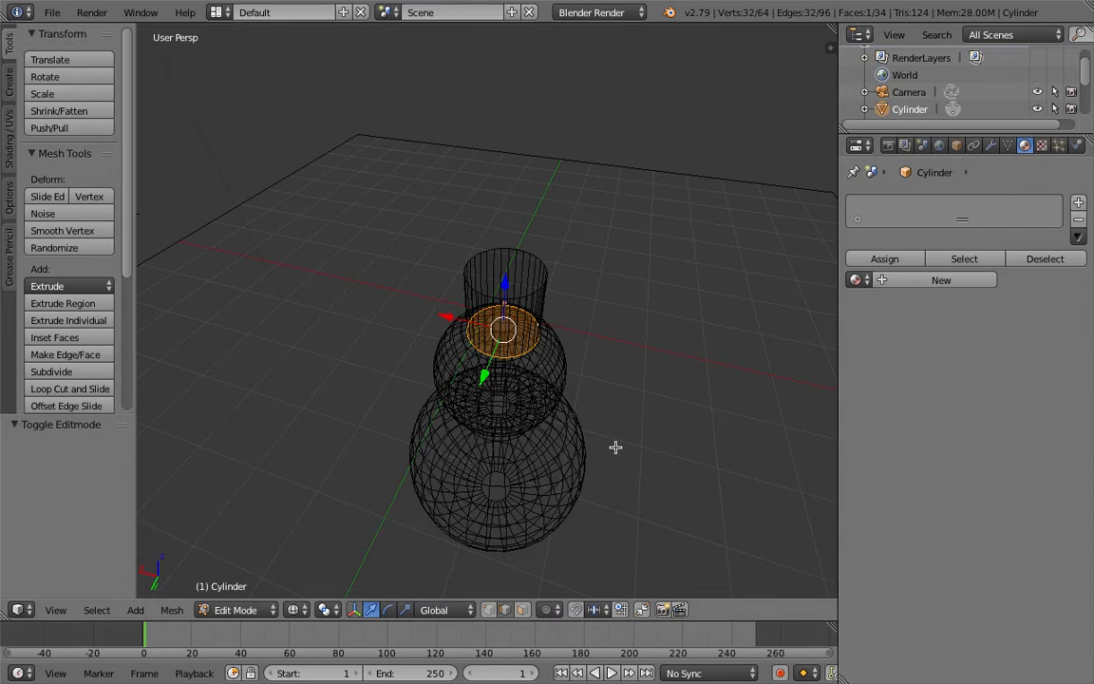
key("s")
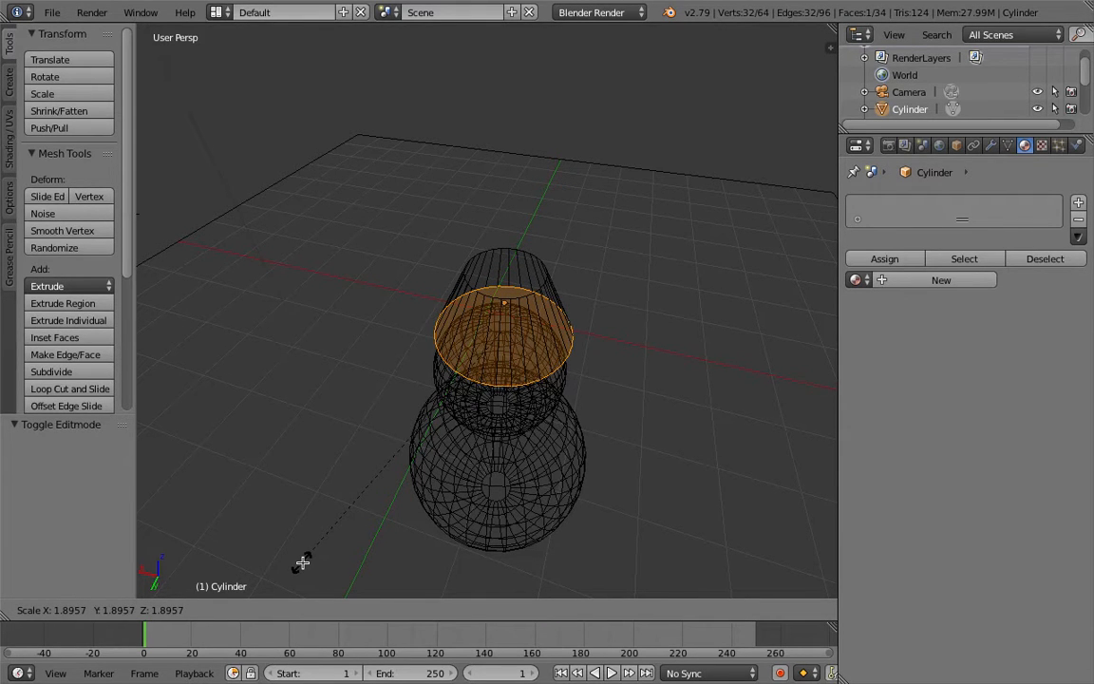
right_click(315, 555)
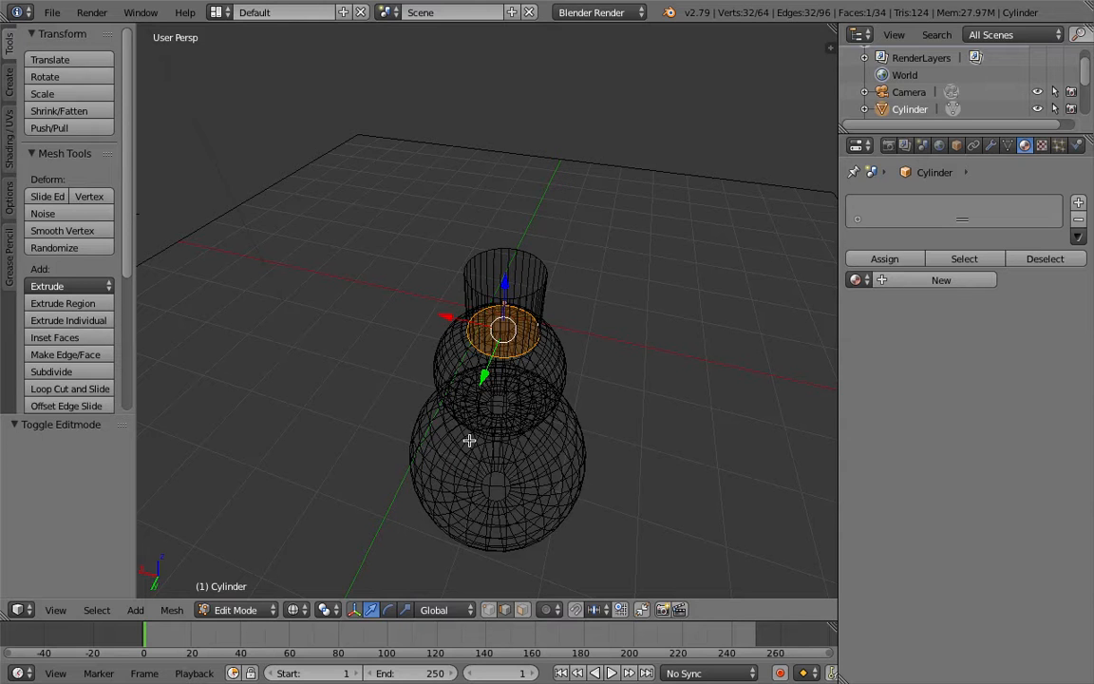
key("s")
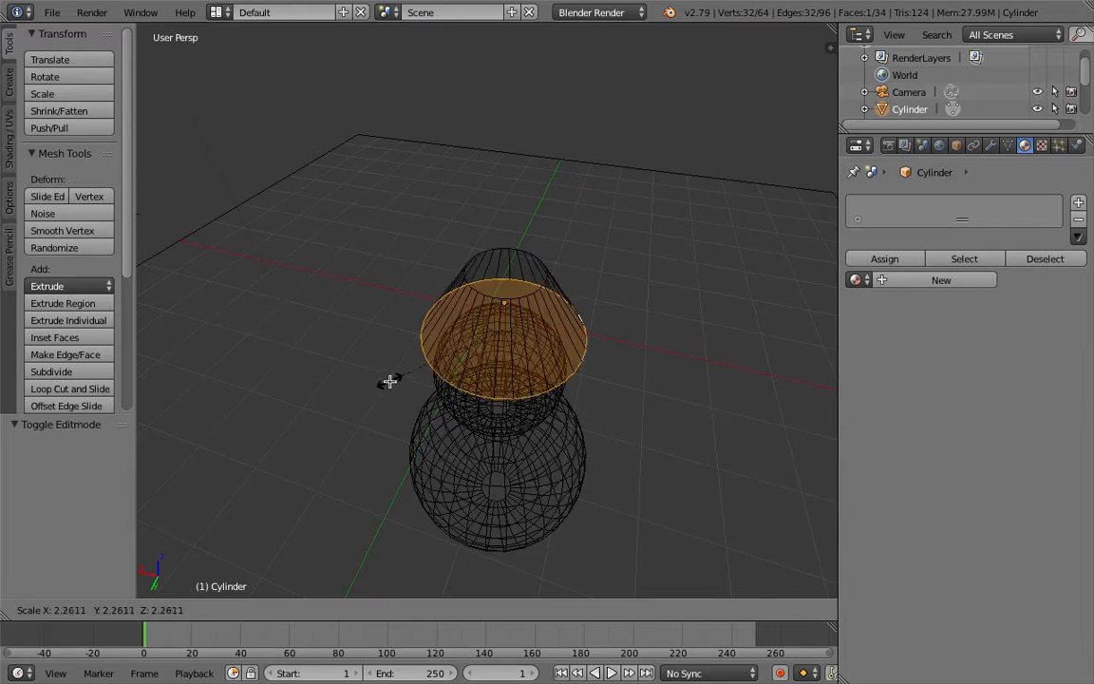
right_click(481, 355)
middle_click_drag(341, 445, 341, 445)
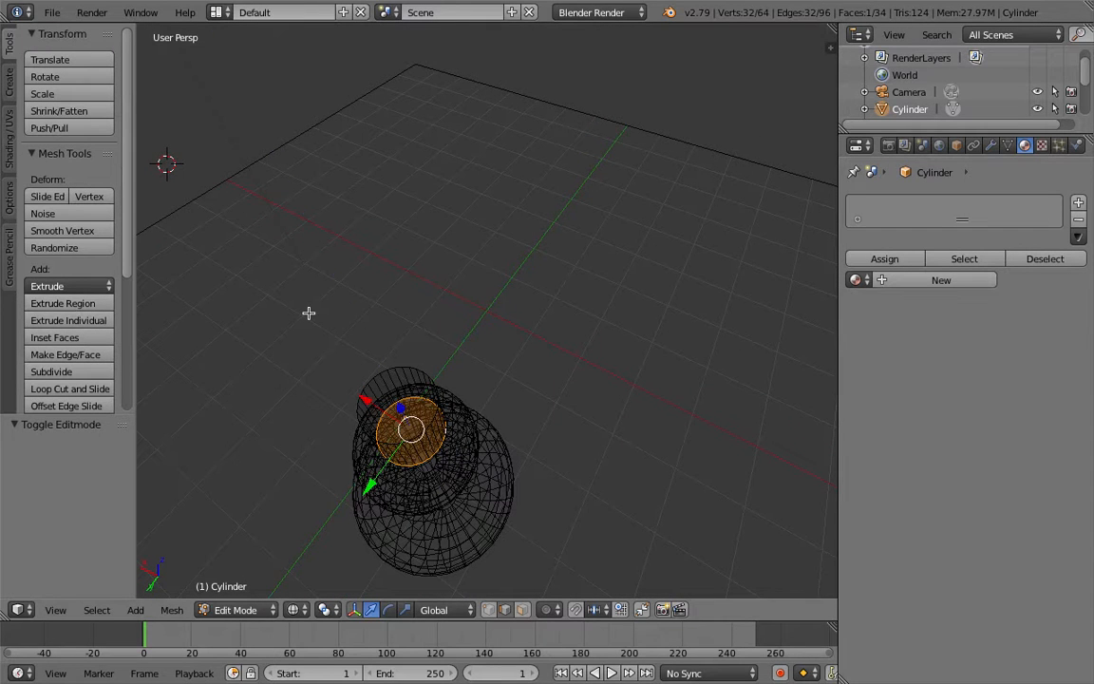
Step: Extrude the cylinder's bottom face in place and move the extruded face 1.000 along Y
key("e")
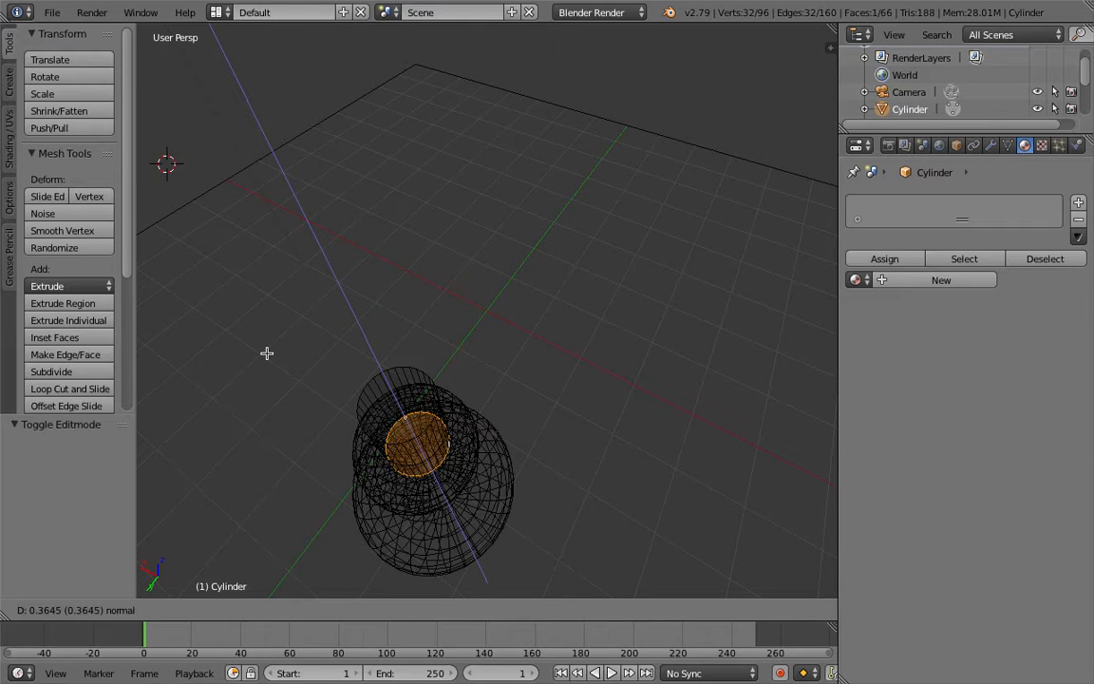
right_click(330, 391)
middle_click_drag(330, 392, 329, 391)
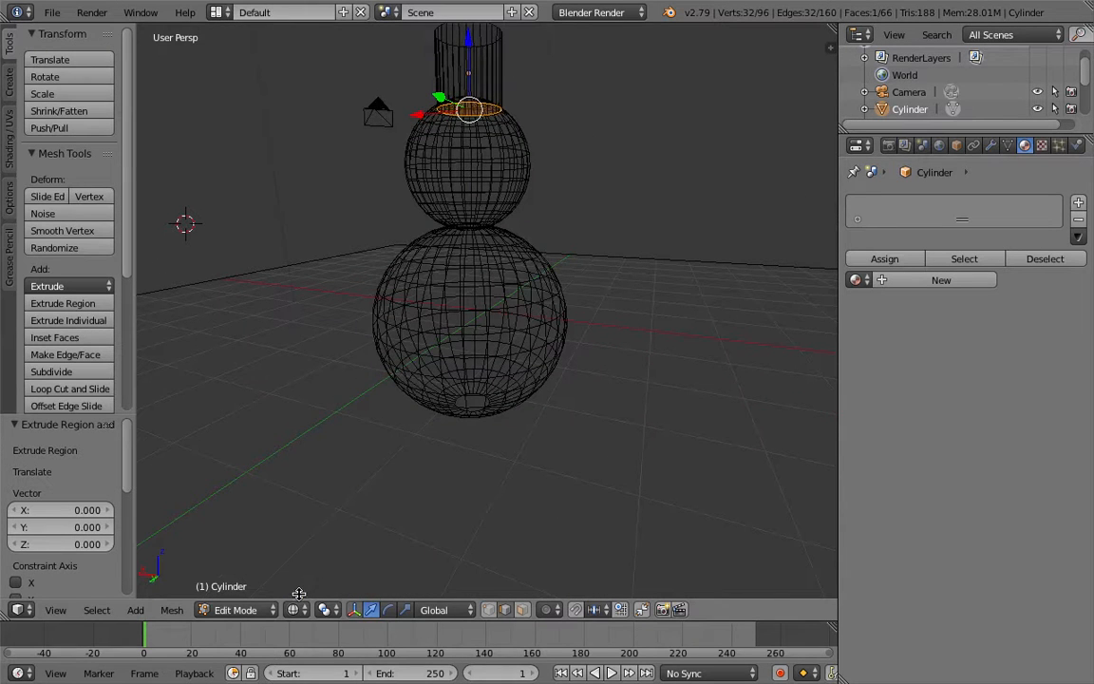
middle_click_drag(527, 559, 527, 559)
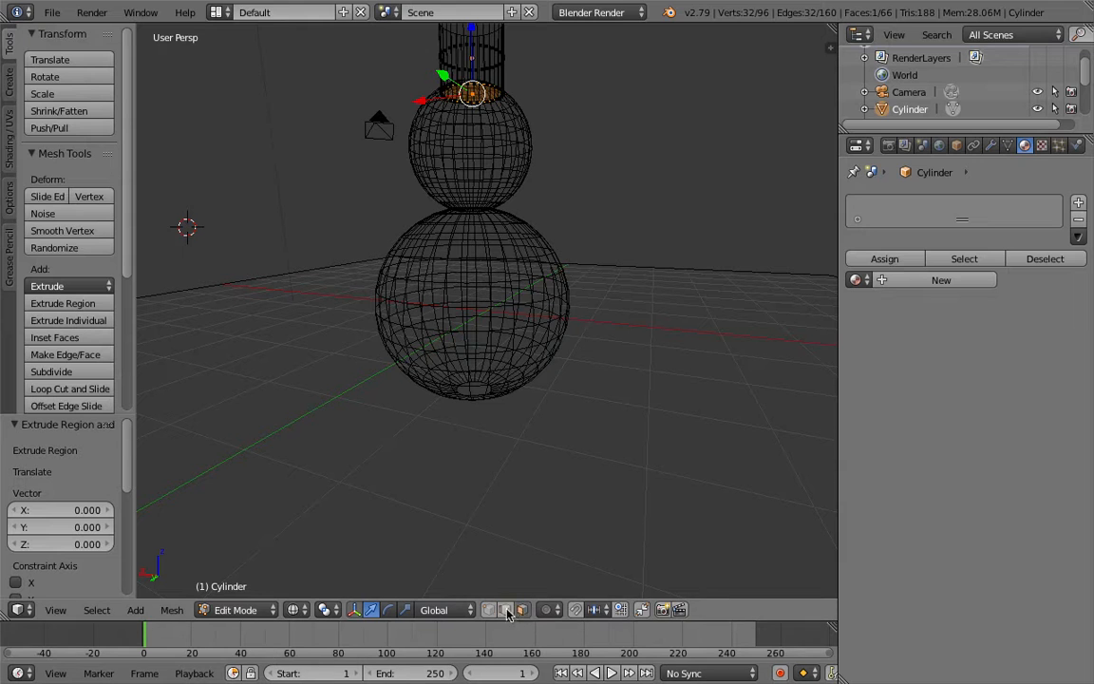
middle_click_drag(481, 520, 481, 519)
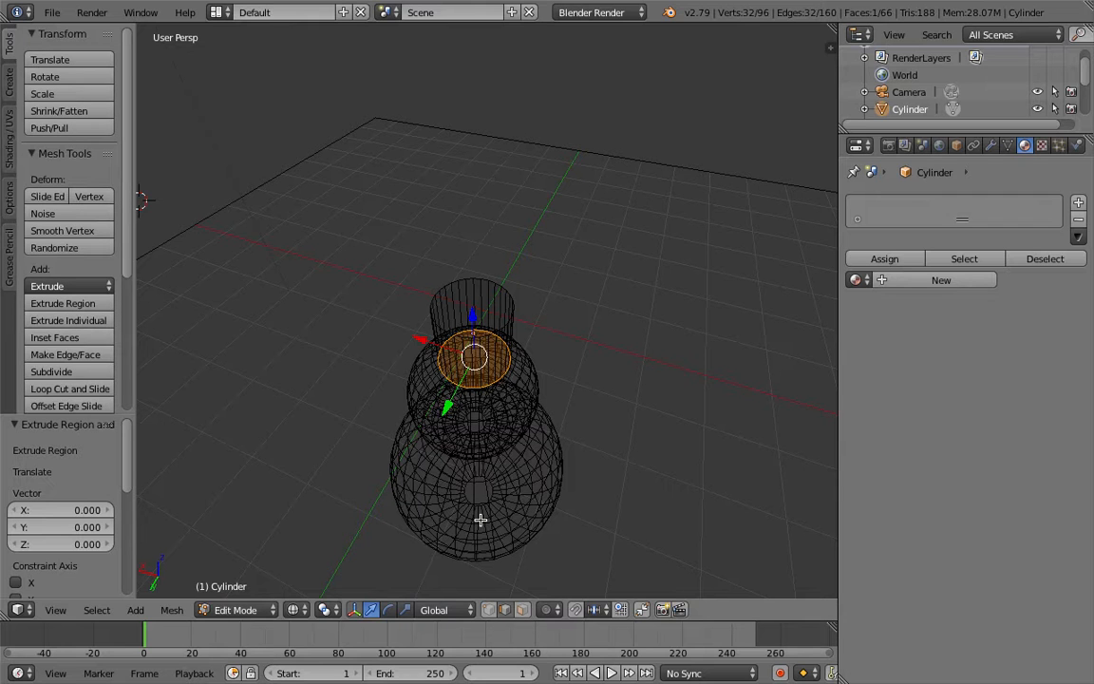
key("g")
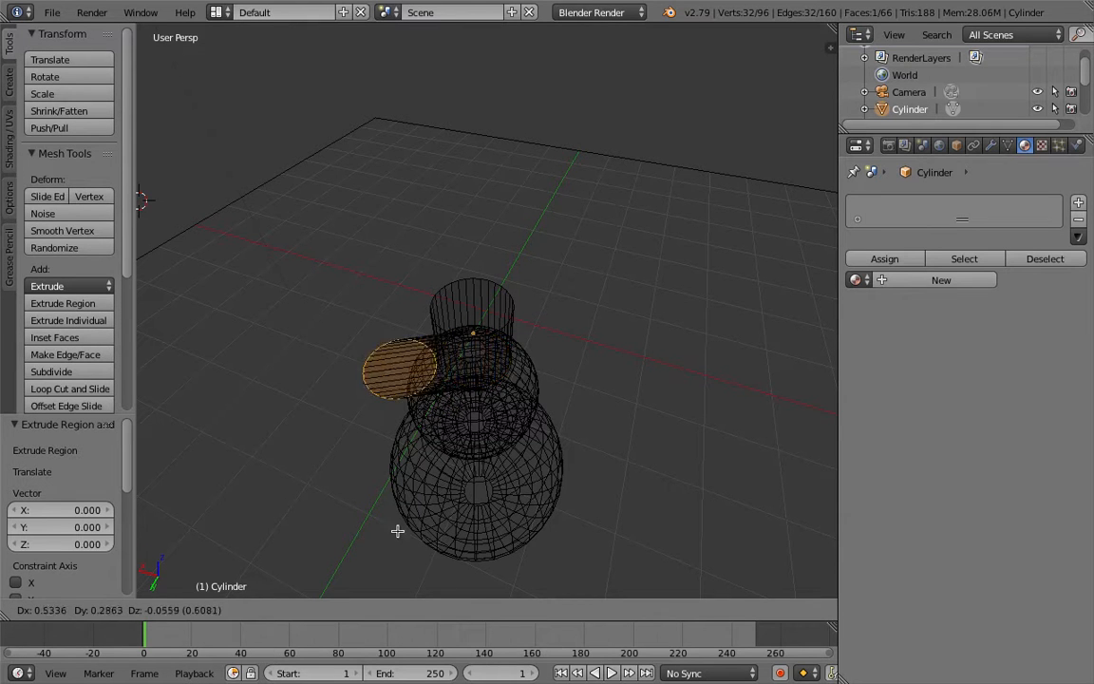
right_click(571, 245)
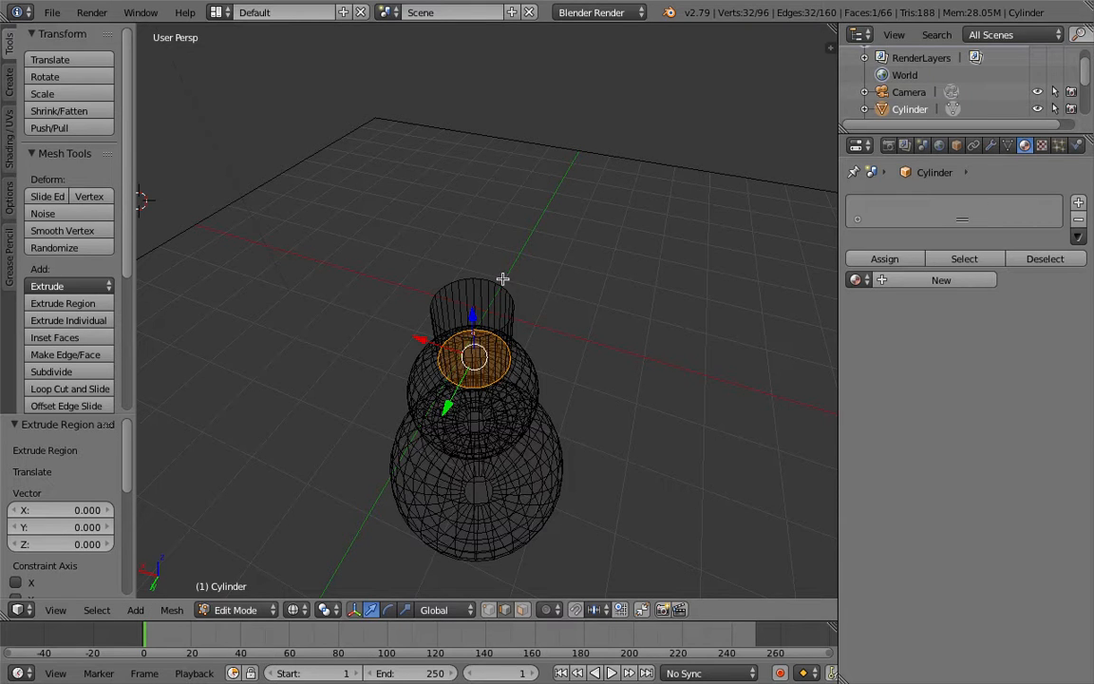
middle_click_drag(444, 435, 443, 435)
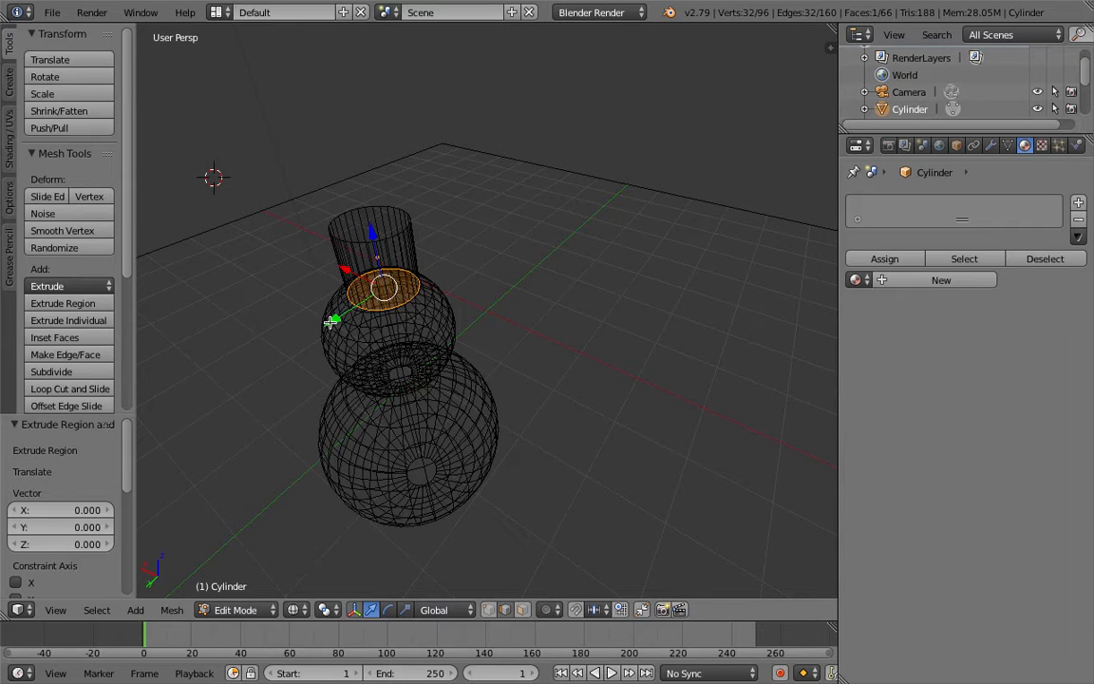
left_click_drag(331, 322, 248, 379)
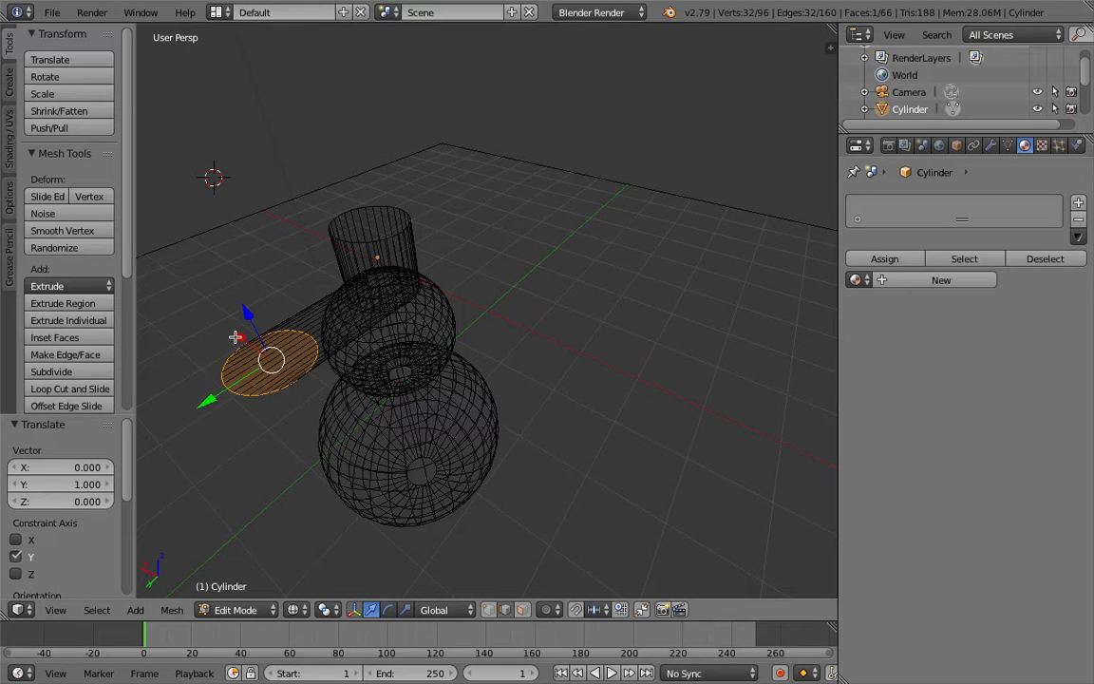
Step: Return to Object Mode, undo the extrusion edits on the cylinder, and switch back to solid shading
left_click(236, 610)
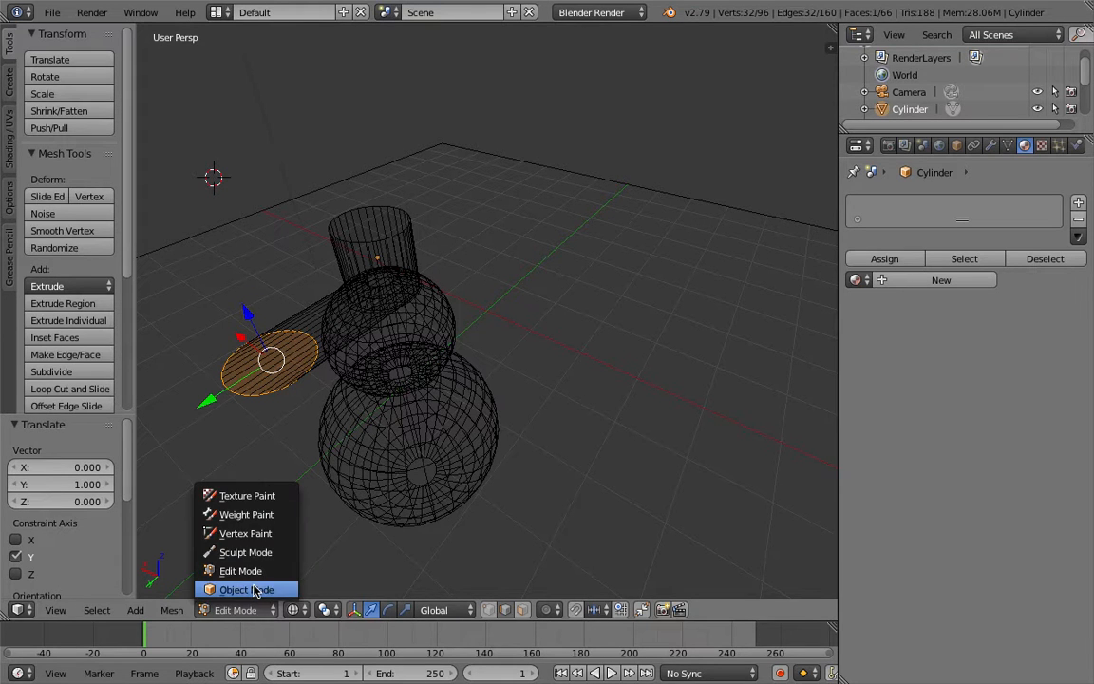
left_click(252, 587)
left_click(214, 610)
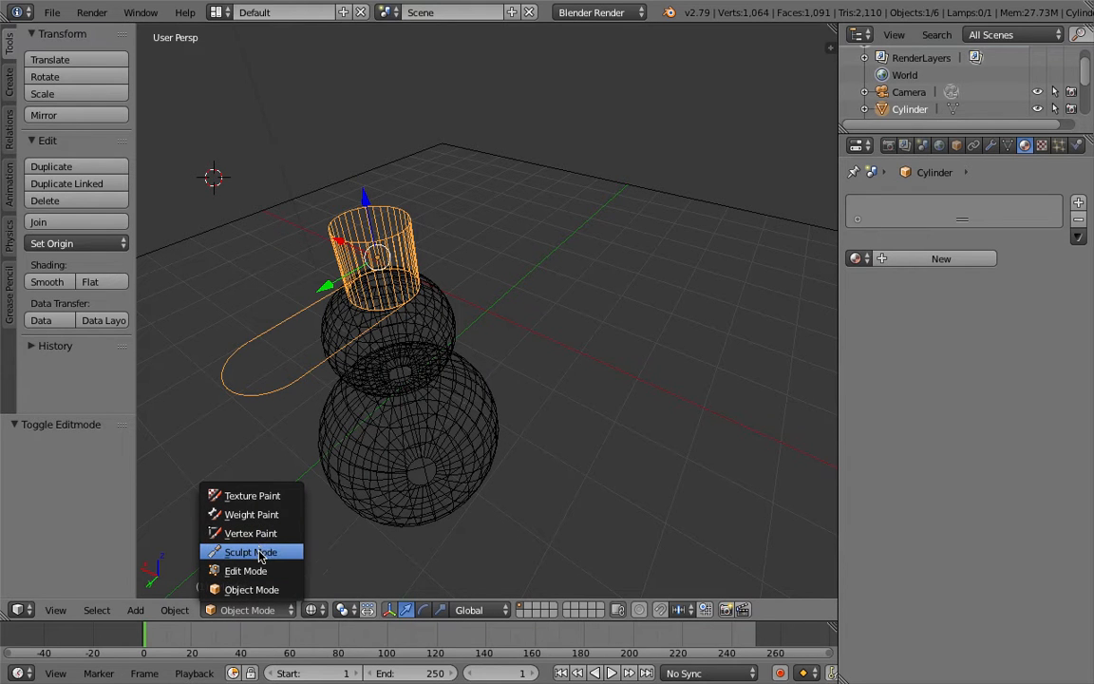
left_click(254, 604)
key("ctrl+z")
key("z")
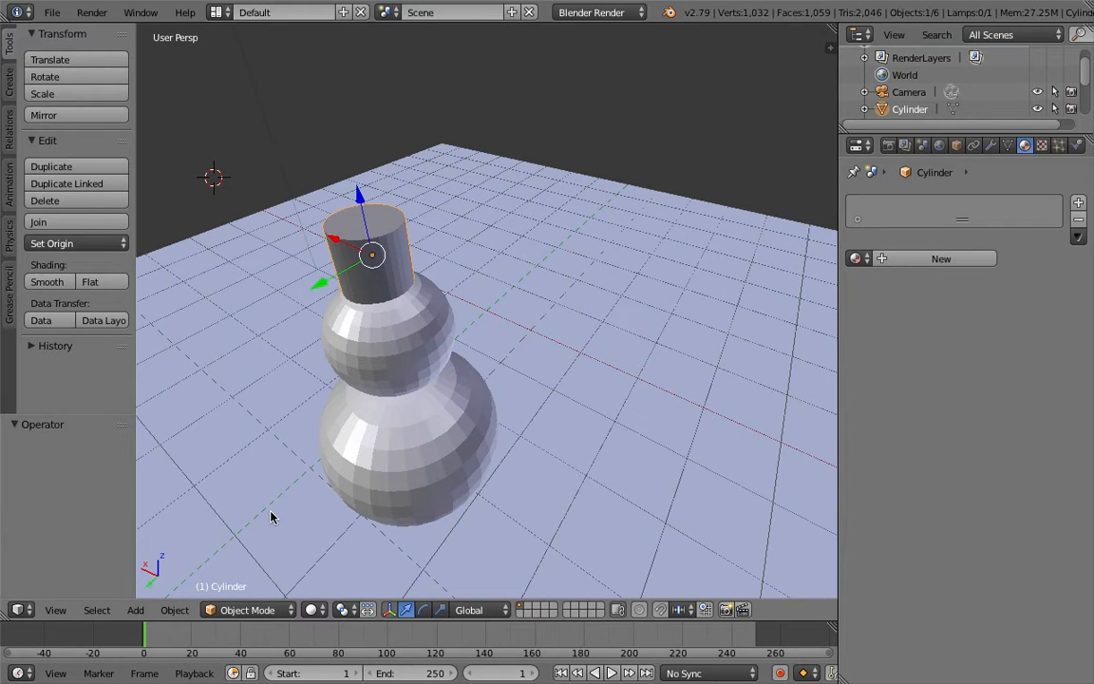
Step: Move the cylinder about -0.026 along X to center it on the small sphere
scroll(271, 517, "left", 10)
scroll(271, 517, "right", 6)
scroll(271, 516, "up", 3)
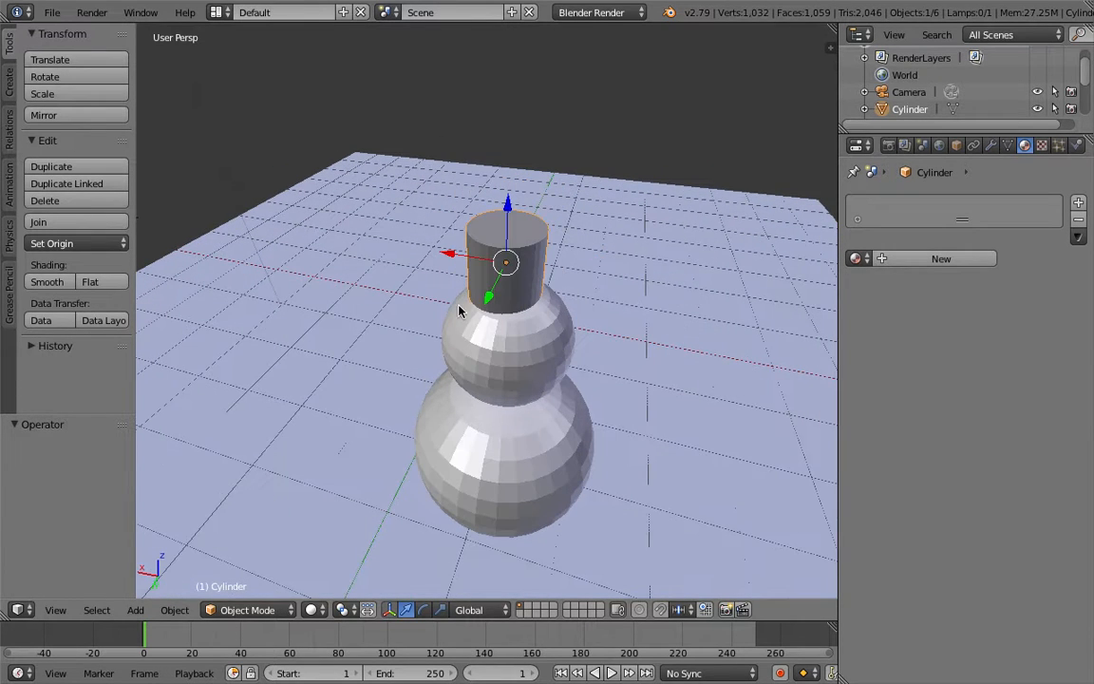
mouse_move(452, 255)
left_mouse_down()
mouse_move(464, 257)
mouse_move(456, 254)
left_mouse_up()
scroll(454, 250, "up", 6)
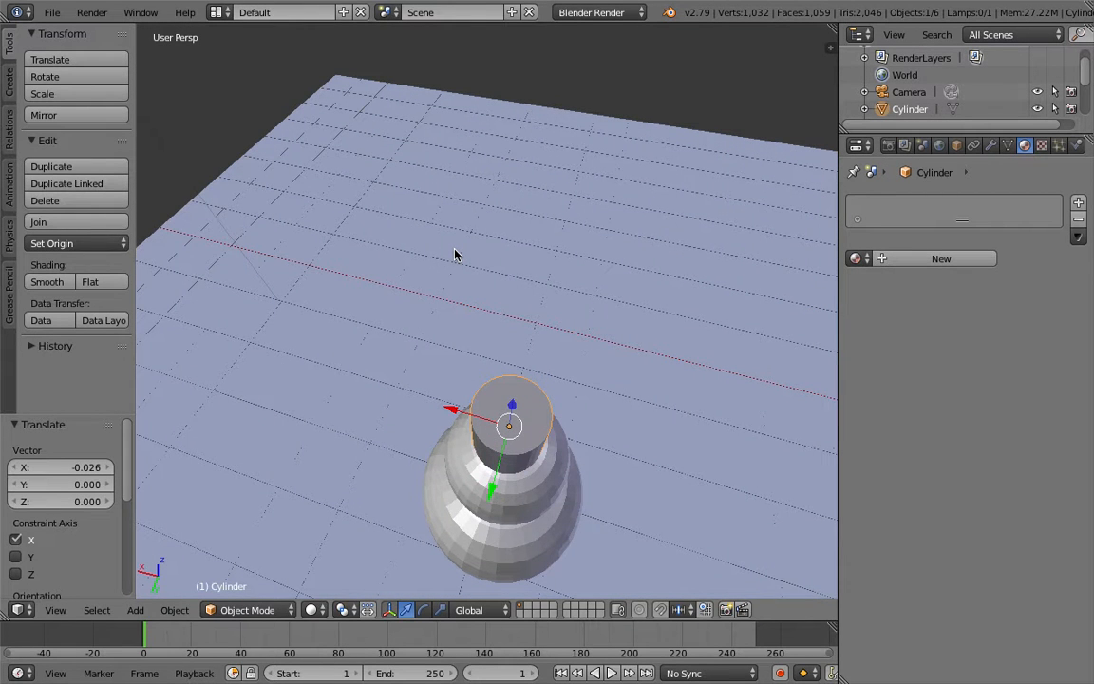
scroll(454, 254, "down", 10)
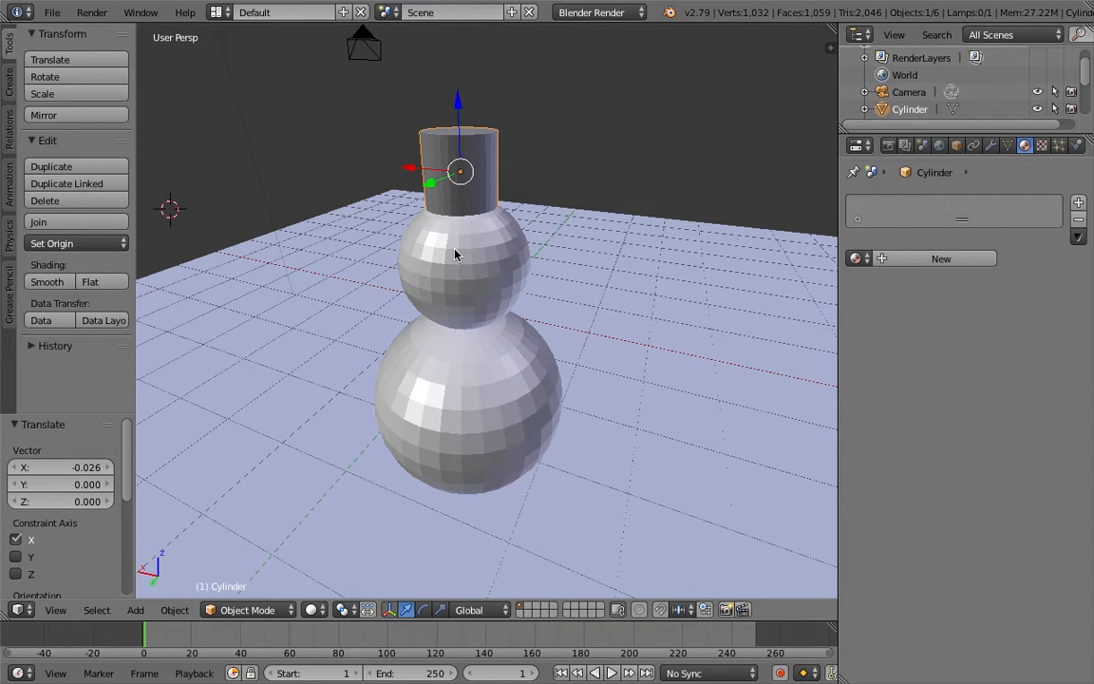
Step: Add a mesh circle with 32 vertices, fill it with a face in Edit Mode, and return to Object Mode
key("shift+a")
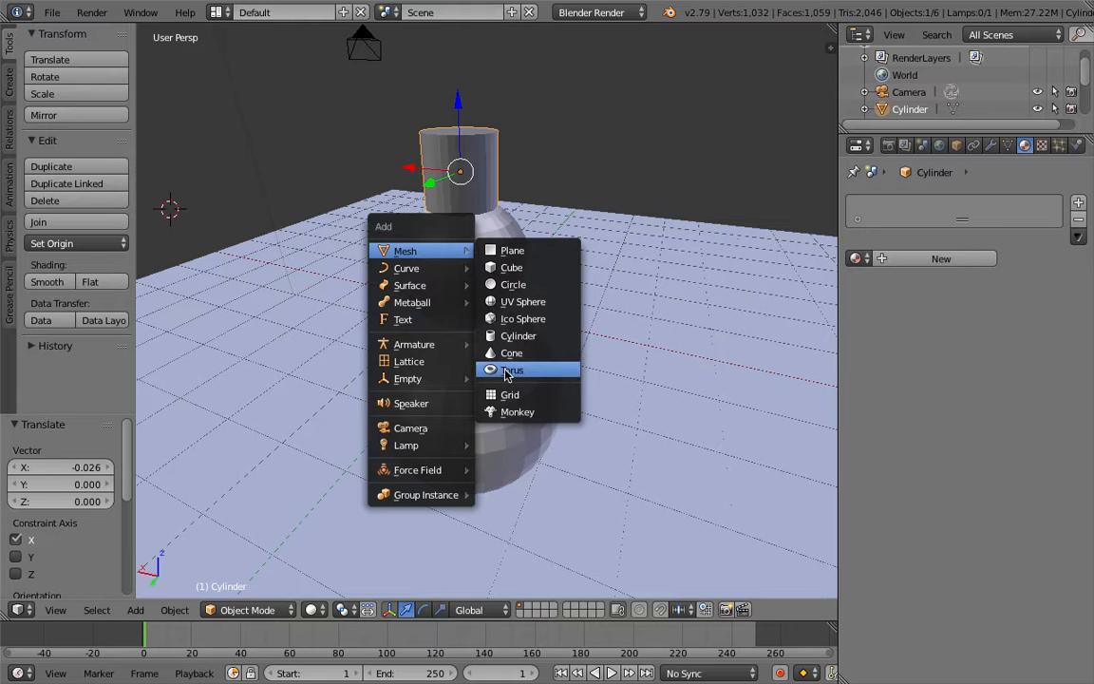
left_click(503, 285)
middle_click_drag(315, 285, 313, 286)
left_click(271, 610)
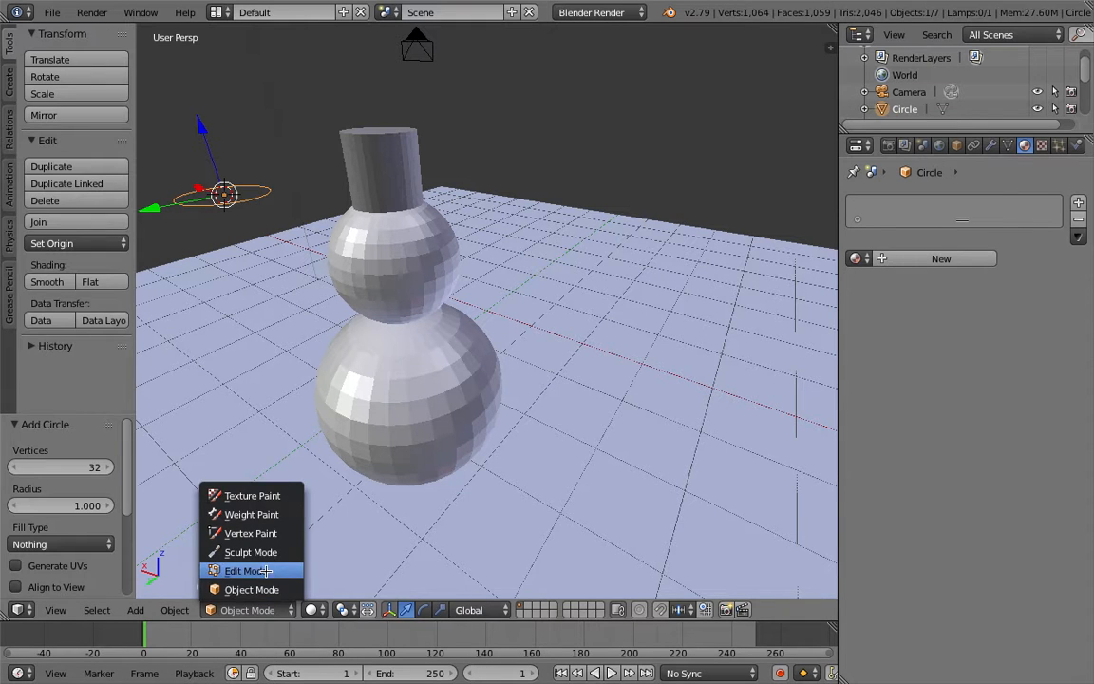
left_click(247, 571)
key("f")
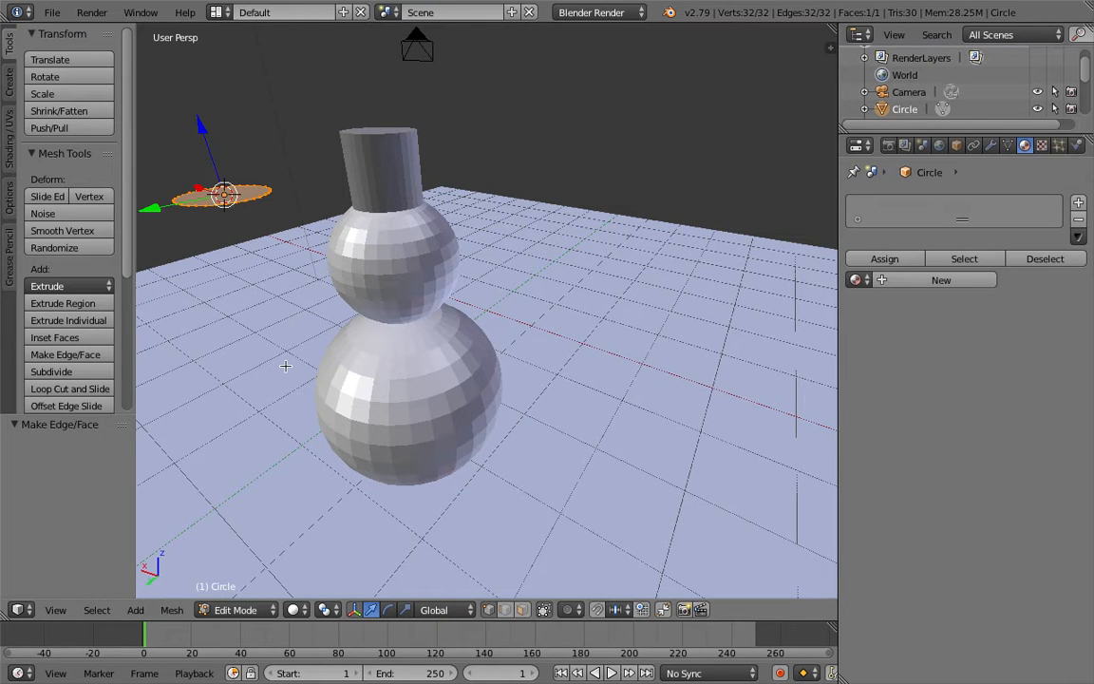
left_click(237, 610)
left_click(228, 589)
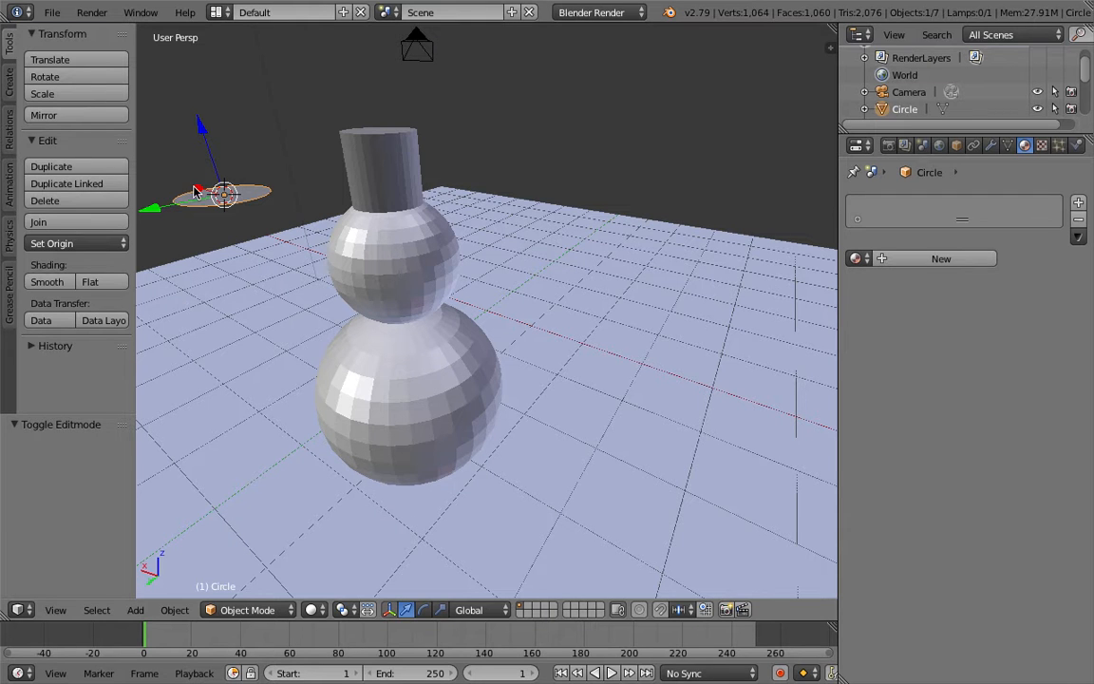
Step: Move the filled circle to the base of the hat cylinder, shifting it about -6.549 along X, adjusting Y, and raising it about 1.371
left_click_drag(198, 192, 397, 238)
middle_click_drag(397, 238, 359, 385)
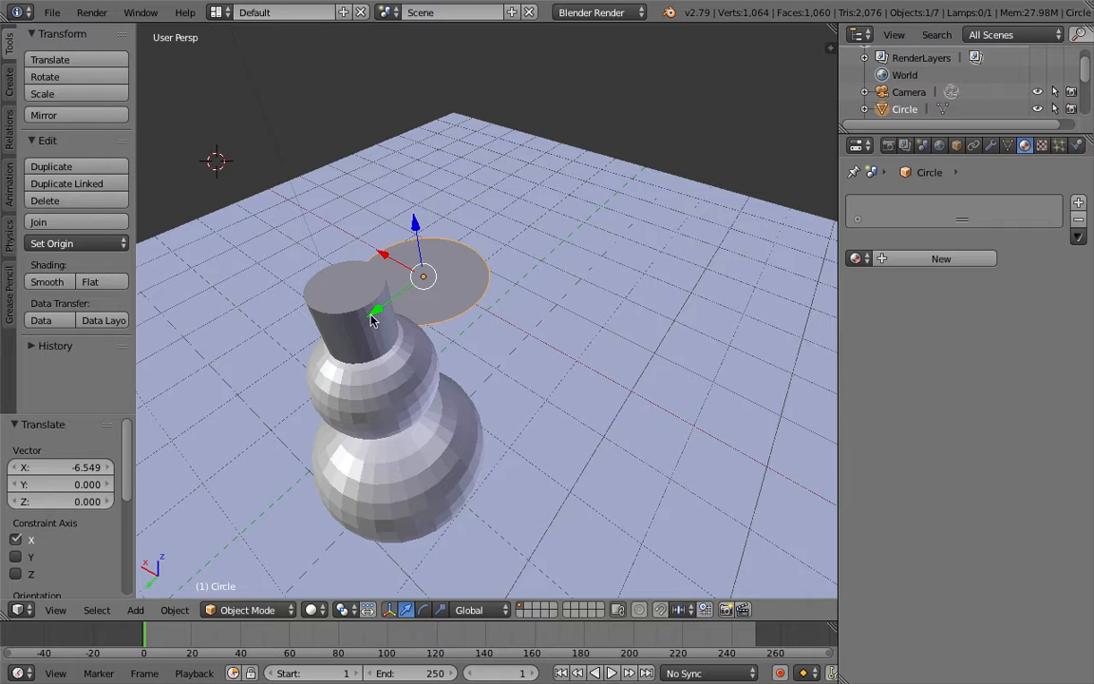
left_click_drag(378, 311, 304, 385)
middle_click_drag(304, 385, 480, 318)
left_click_drag(520, 405, 633, 425)
left_click_drag(705, 392, 729, 416)
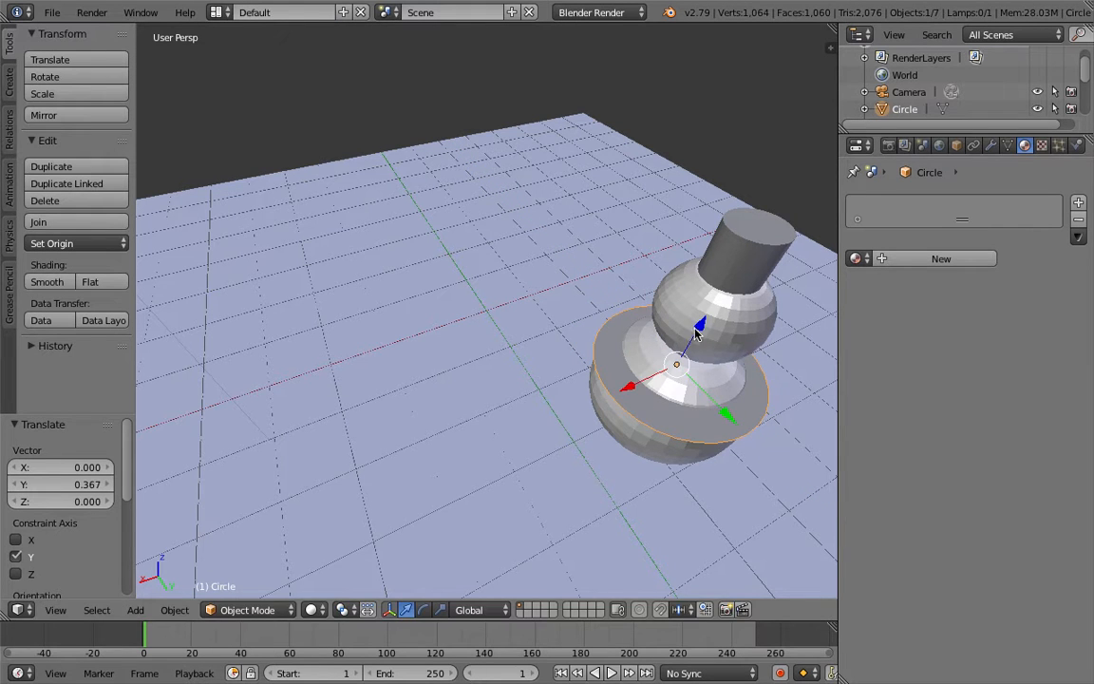
left_click_drag(698, 329, 742, 245)
Step: Scale the circle to about 0.602 as a hat brim and nudge it along X and Y to center it around the cylinder
key("s")
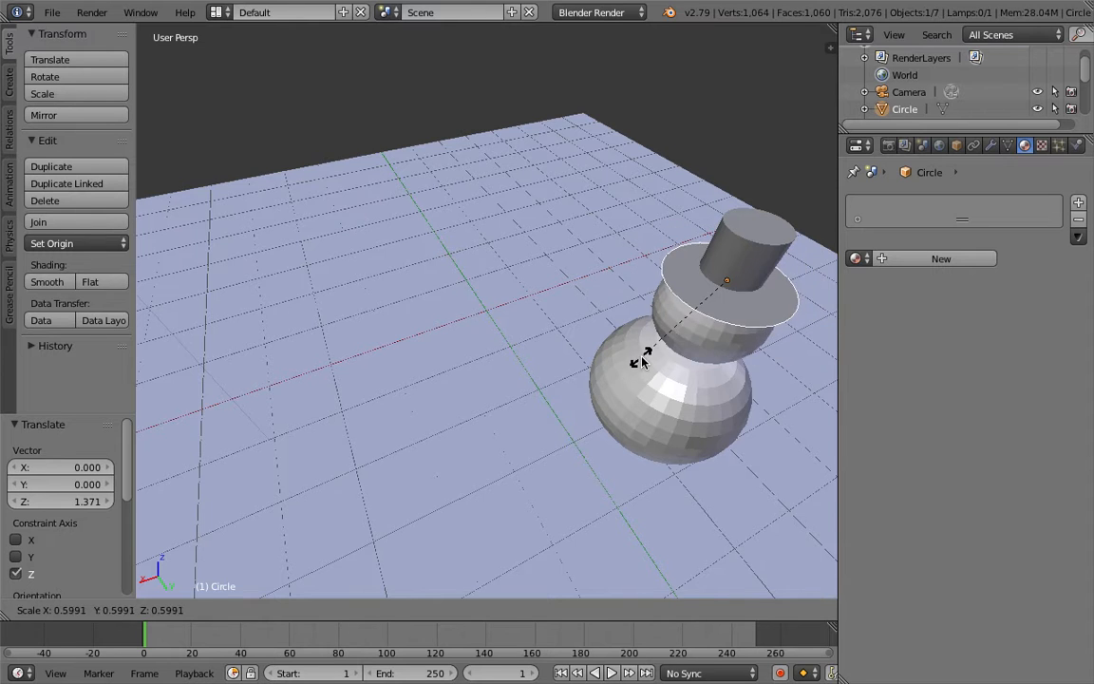
left_click(647, 363)
middle_click_drag(647, 367, 642, 363)
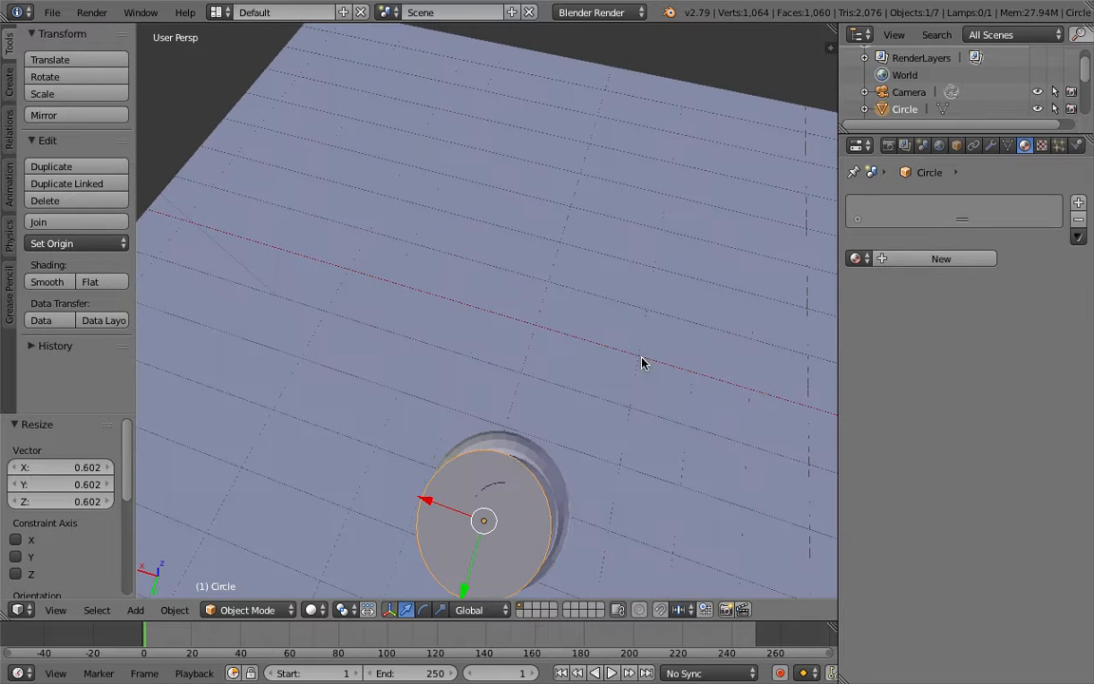
left_click_drag(427, 506, 435, 503)
left_click_drag(473, 594, 478, 576)
middle_click_drag(478, 577, 478, 425)
mouse_move(445, 296)
left_mouse_down()
mouse_move(403, 304)
mouse_move(452, 309)
left_mouse_up()
middle_click_drag(452, 308, 476, 310)
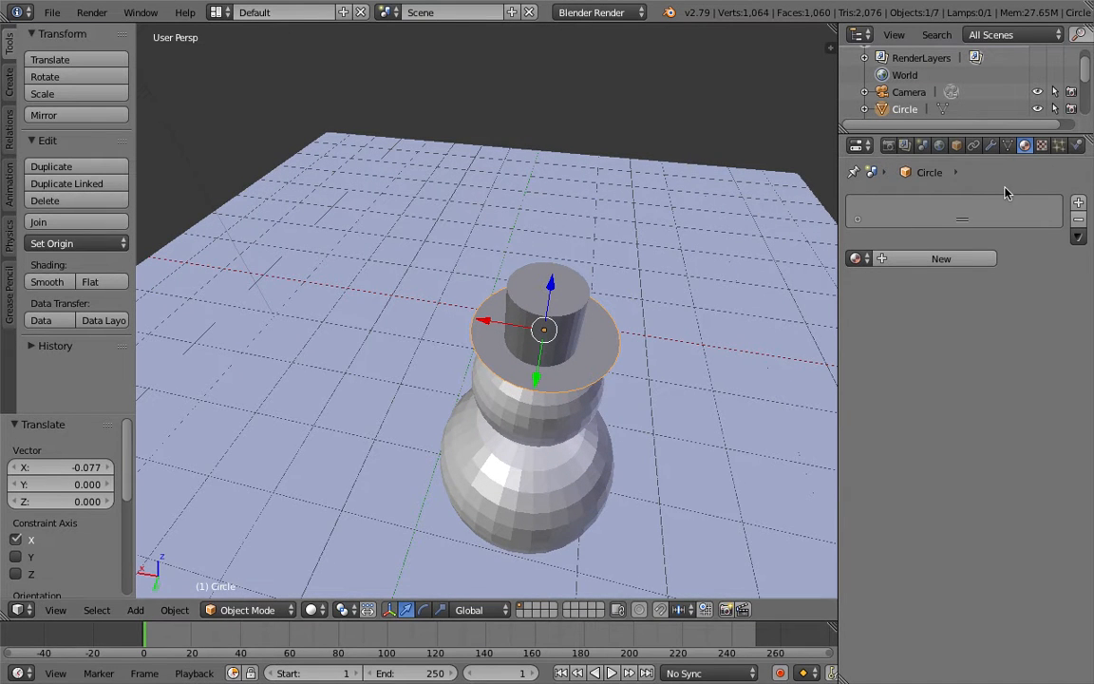
Step: Give the brim a new material with a dark green diffuse color of about R 0.010, G 0.196, B 0.000
left_click(941, 260)
left_click(912, 468)
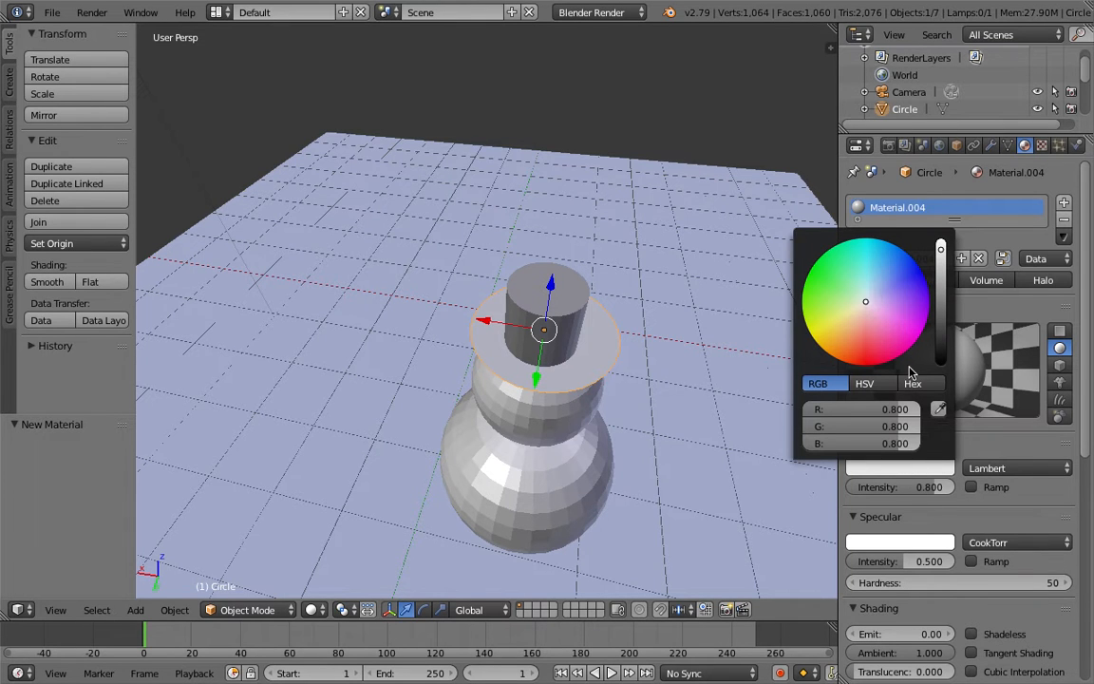
left_click(811, 266)
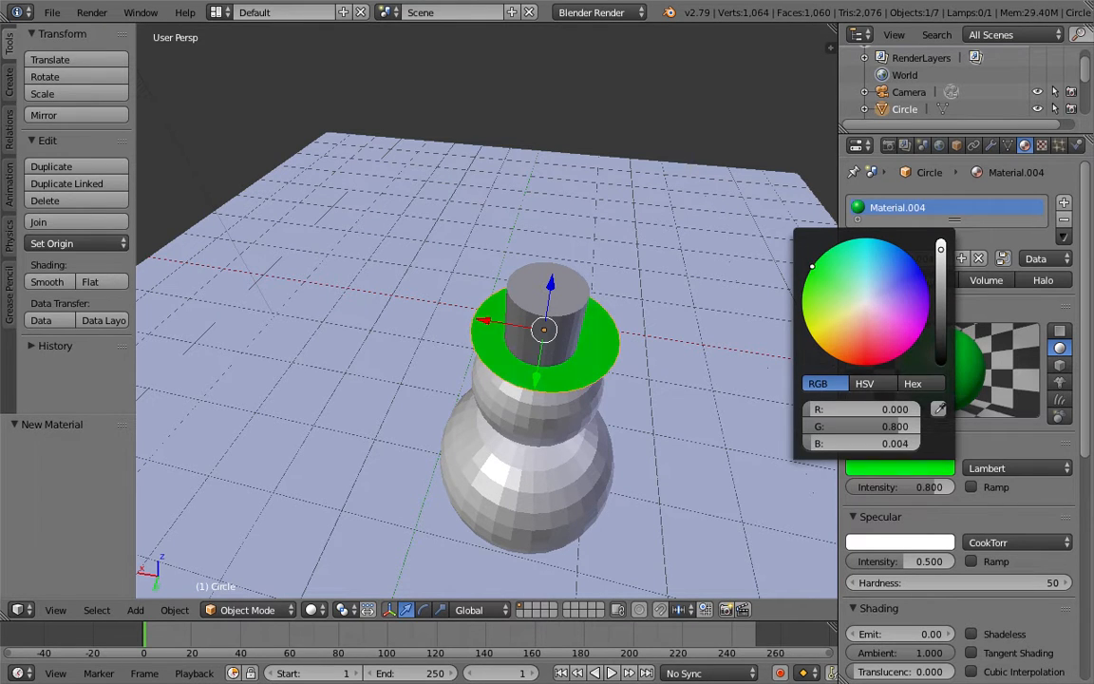
left_click(874, 311)
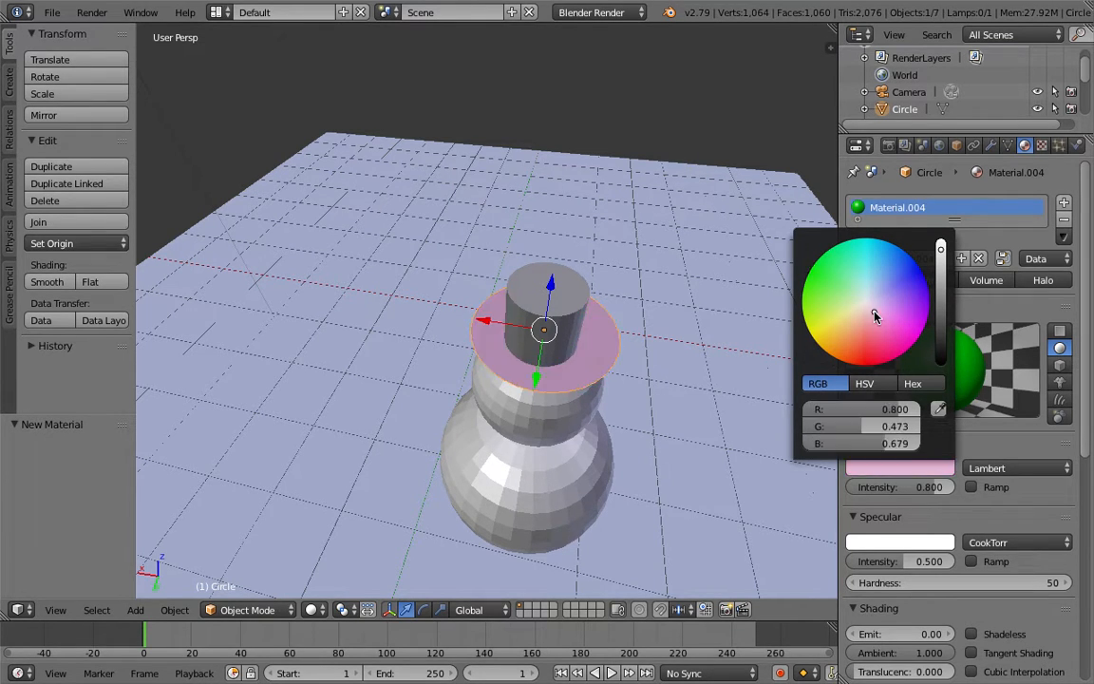
left_click(804, 283)
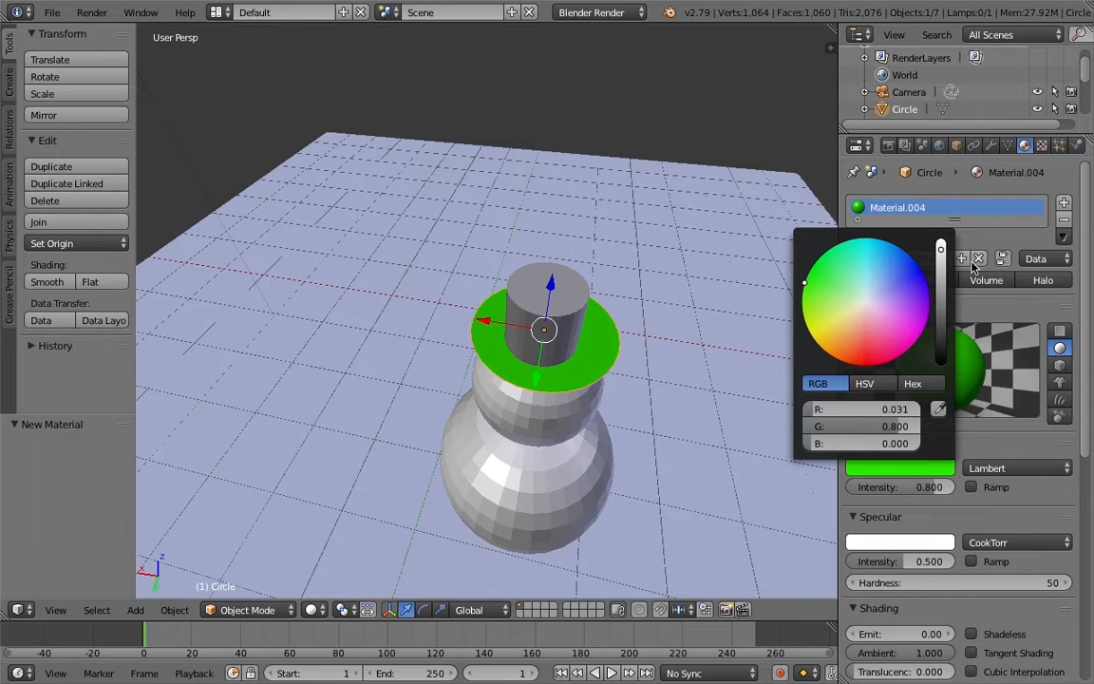
left_click_drag(939, 253, 940, 301)
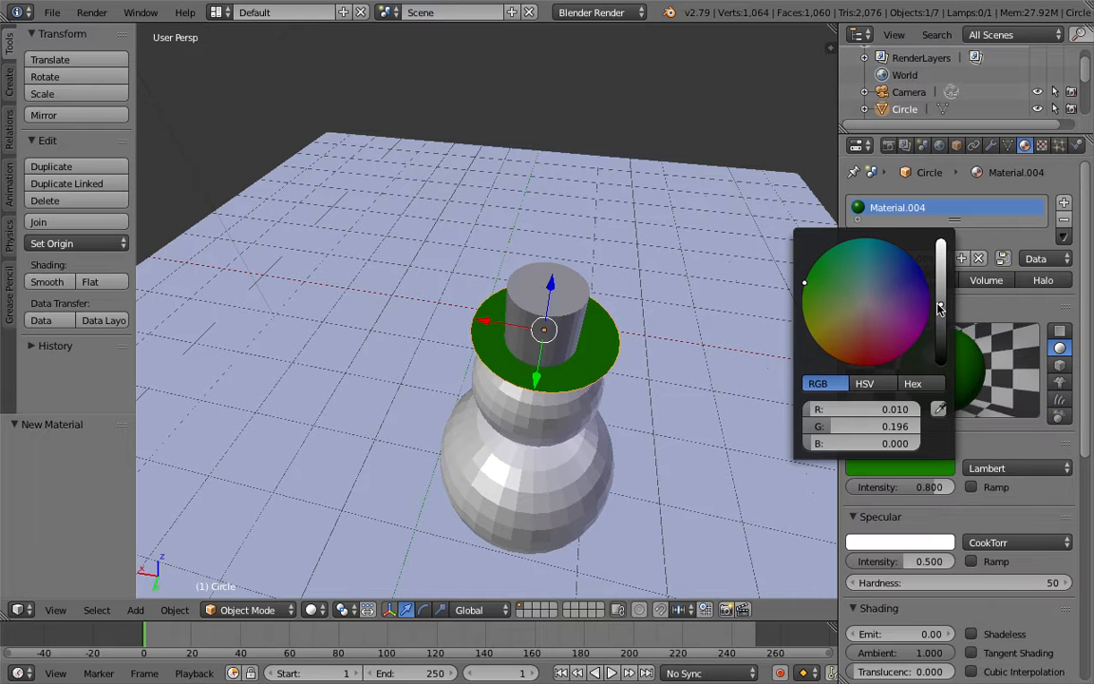
Step: Select the hat cylinder and assign it the brim's green material, Material.004
right_click(577, 332)
left_click(953, 259)
left_click(926, 468)
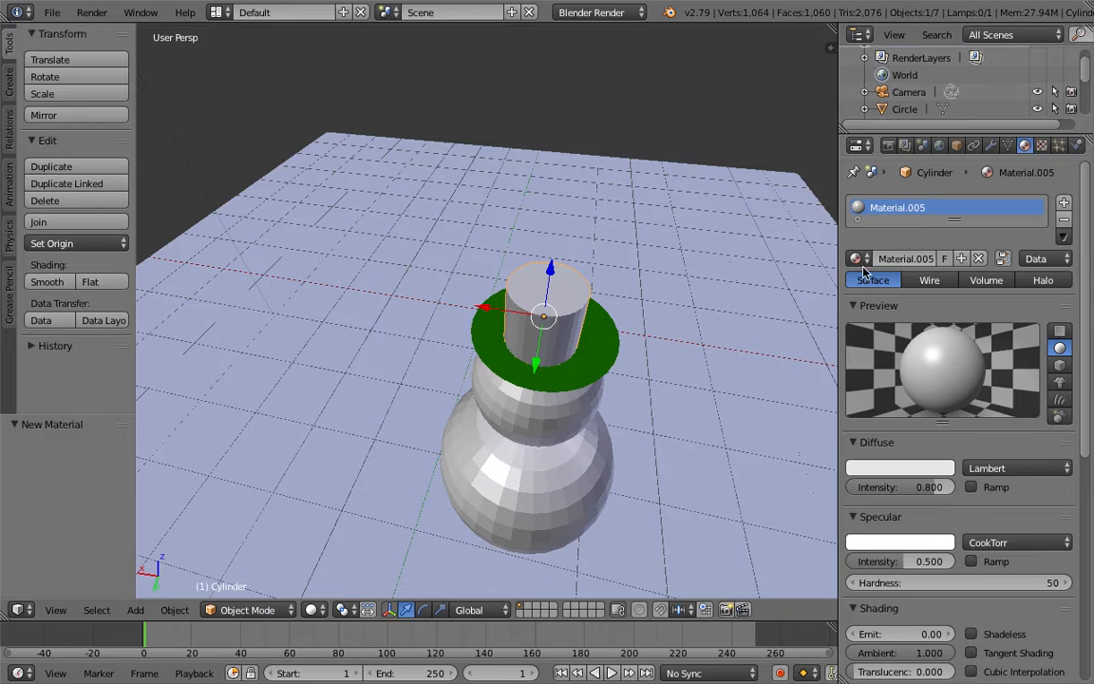
left_click(858, 257)
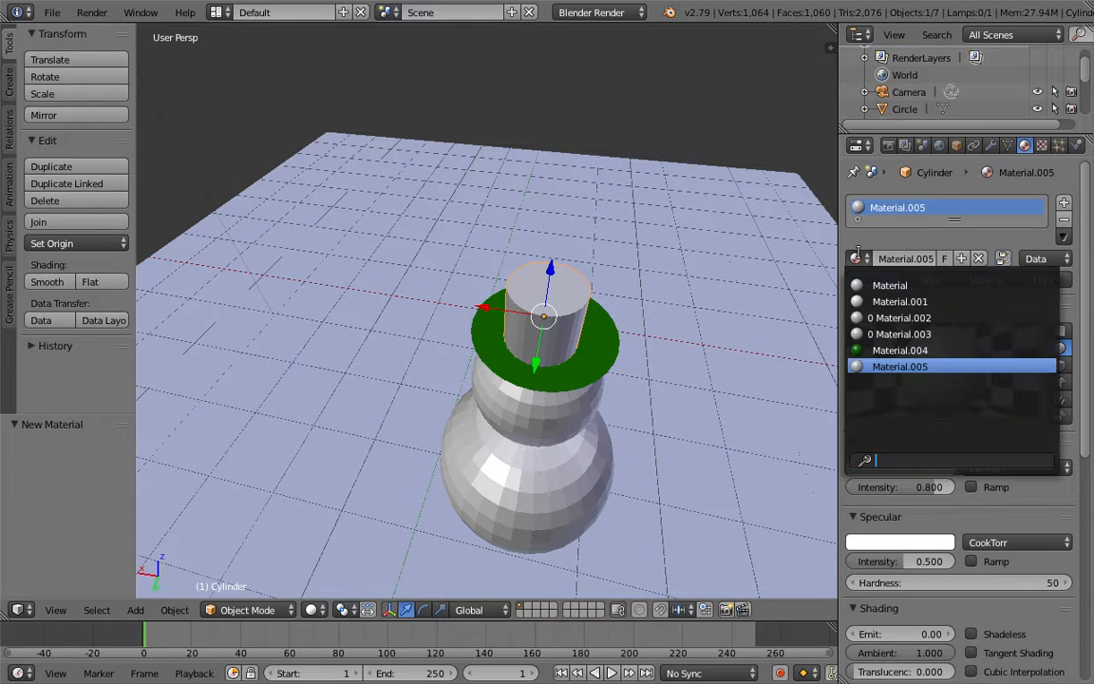
left_click(866, 351)
Step: Try shifting the hat cylinder about 0.030 along X and compare it with the brim in wireframe shading
middle_click_drag(771, 345, 443, 512)
left_click_drag(472, 493, 470, 492)
middle_click_drag(486, 492, 483, 488)
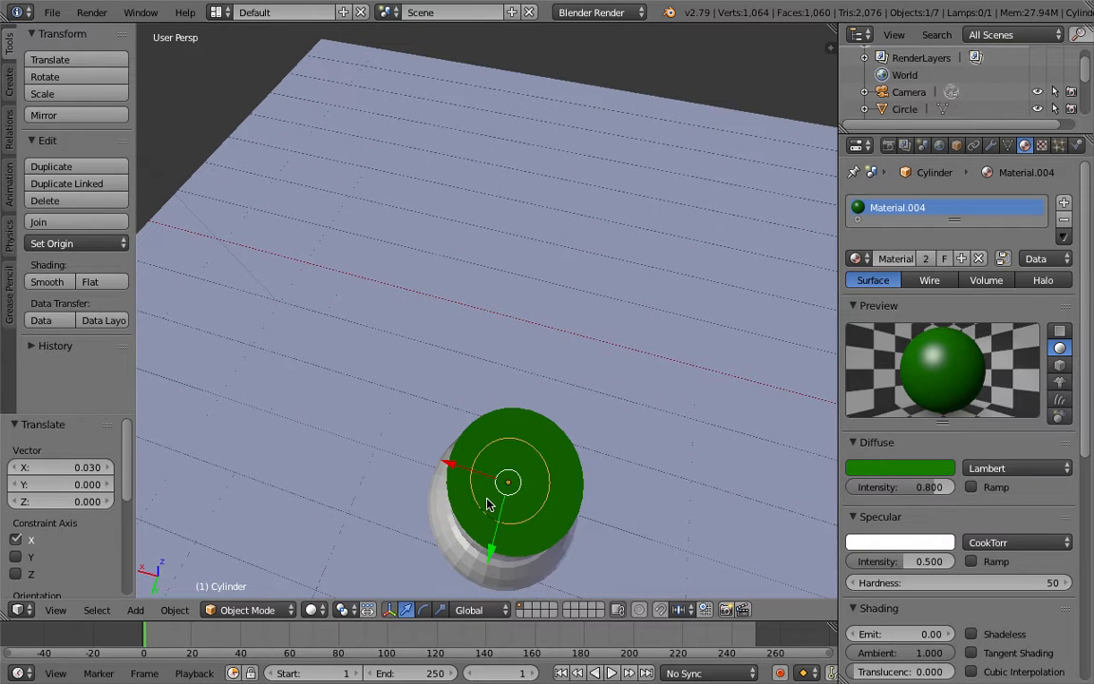
key("z")
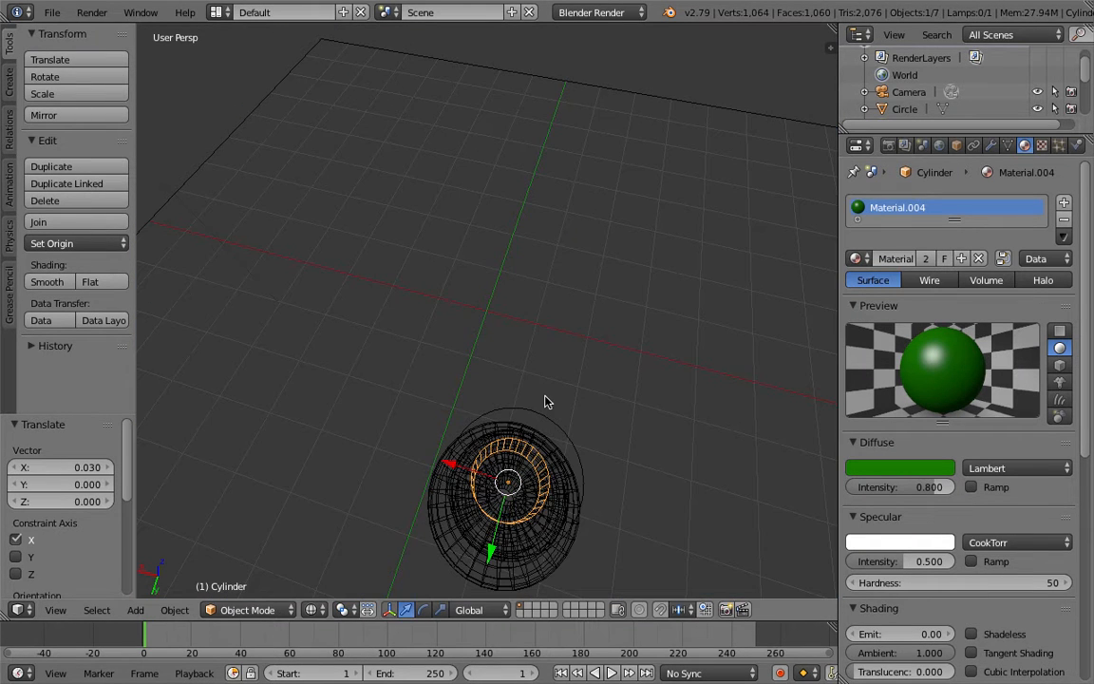
key("z")
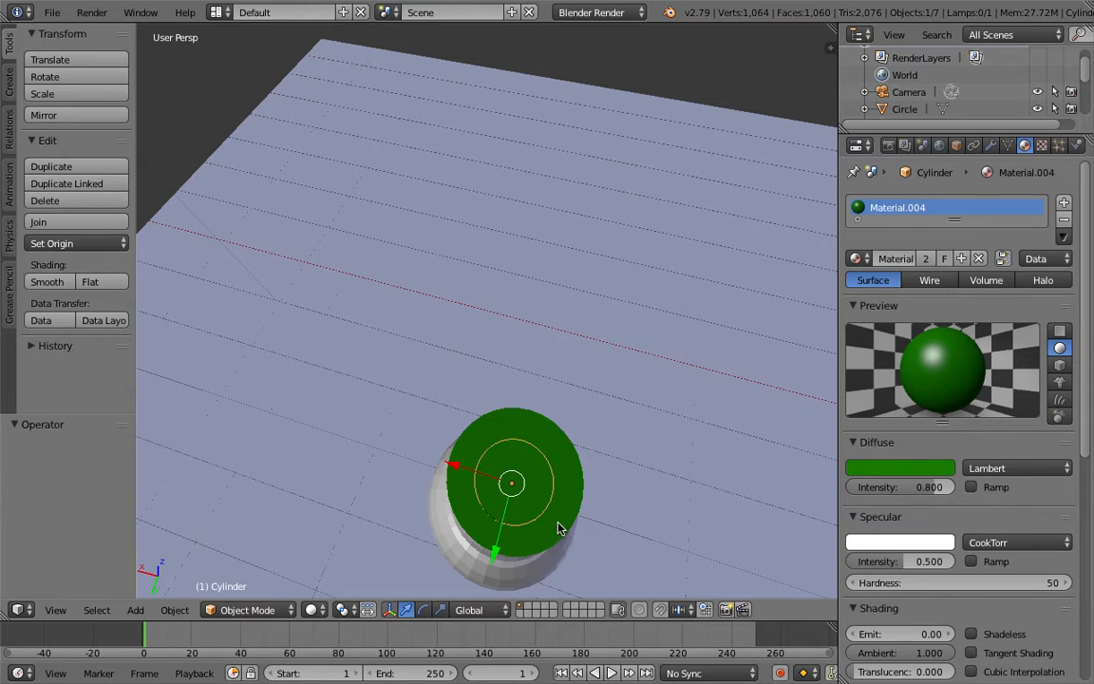
Step: Select the brim and move it about 0.060 along Y to center it on the hat cylinder
right_click(559, 529)
left_click_drag(498, 543, 500, 550)
scroll(499, 550, "down", 10)
scroll(500, 550, "up", 8)
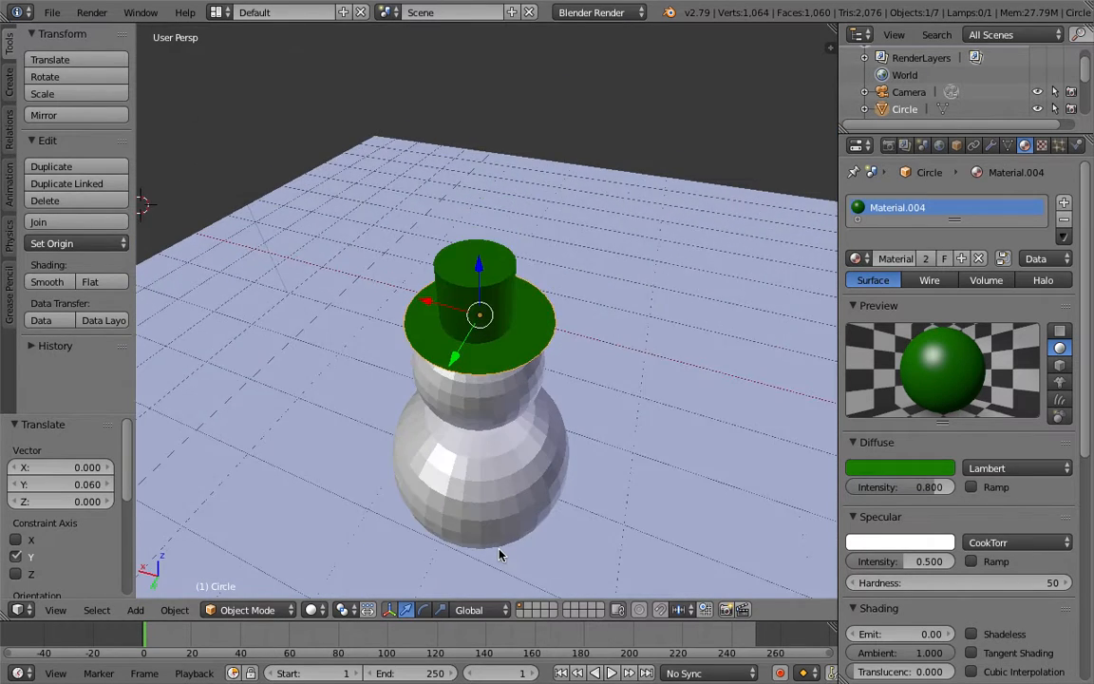
Step: Check the brim's alignment with the hat and spheres in wireframe, and inspect the snowman in solid shading
key("z")
scroll(499, 550, "up", 6)
scroll(500, 555, "up", 3)
scroll(499, 554, "down", 6)
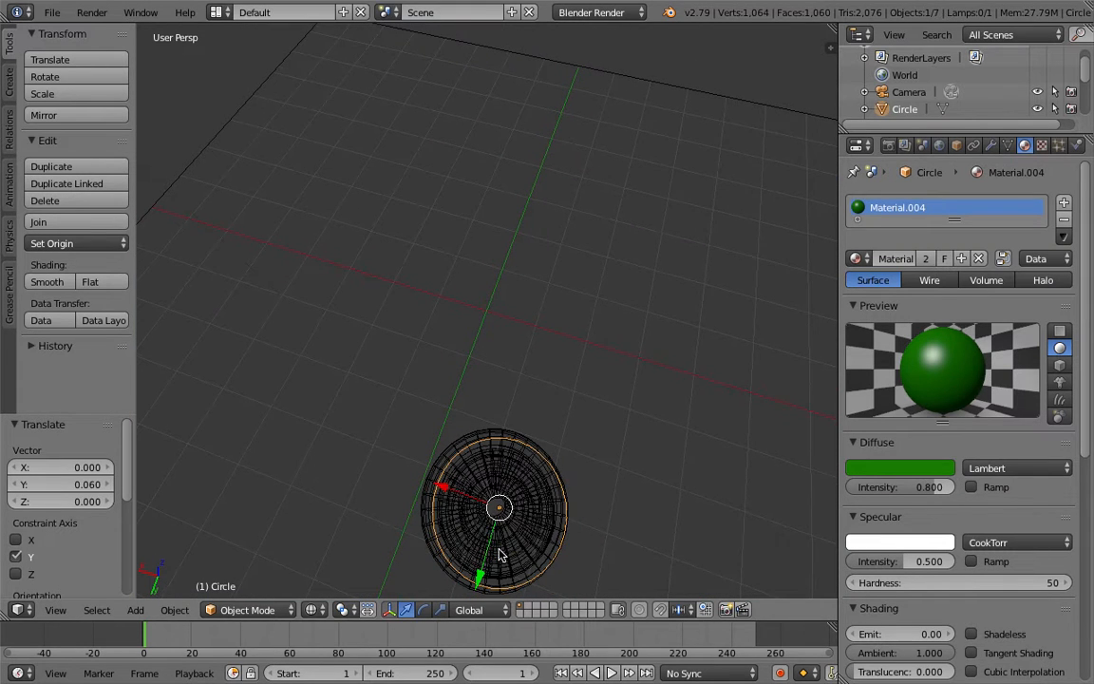
scroll(499, 554, "right", 1)
key("z")
scroll(527, 440, "down", 10)
scroll(527, 440, "left", 3)
scroll(527, 439, "left", 5)
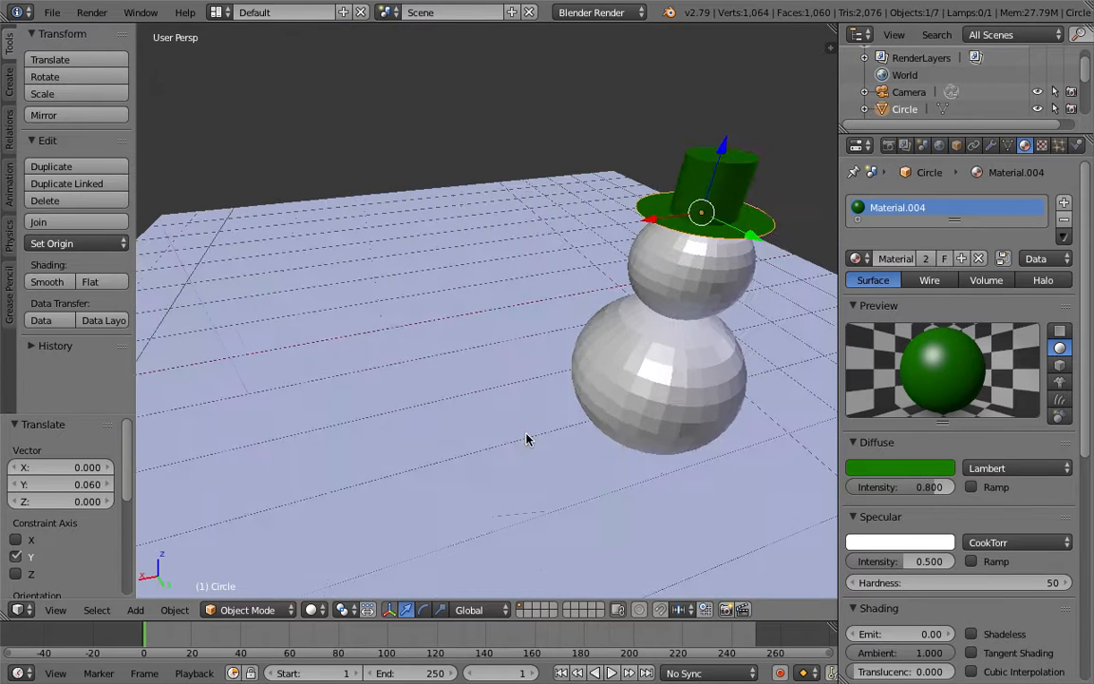
Step: Open the render settings, preview the scene with Rendered viewport shading, and return to Solid shading
left_click(890, 145)
left_click(313, 609)
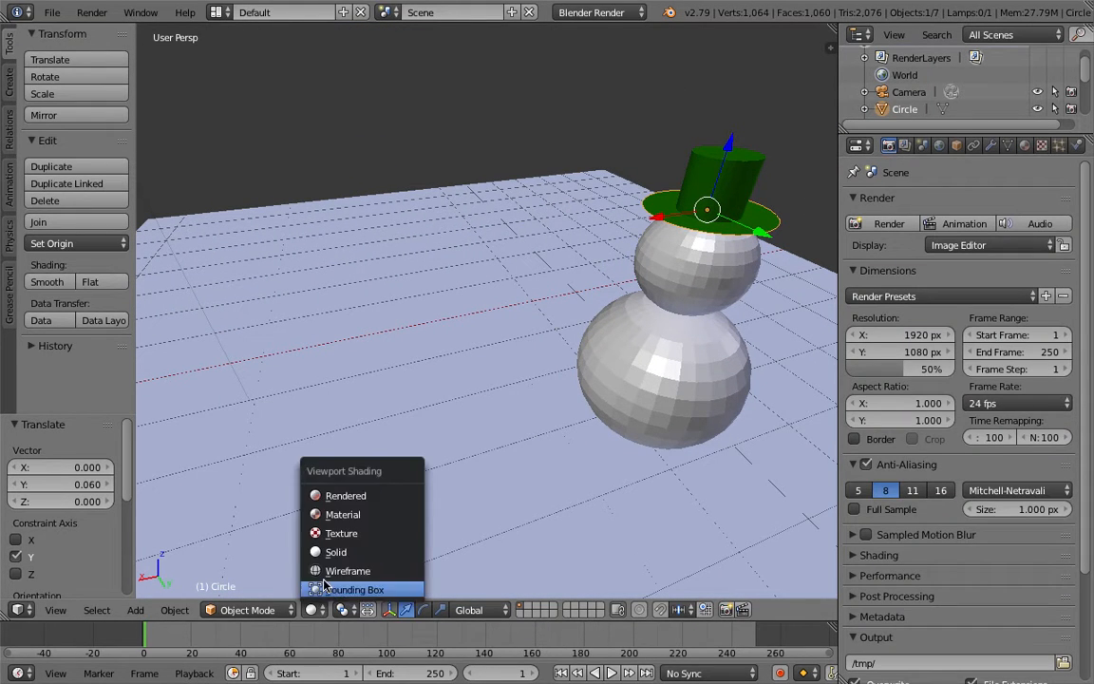
left_click(327, 496)
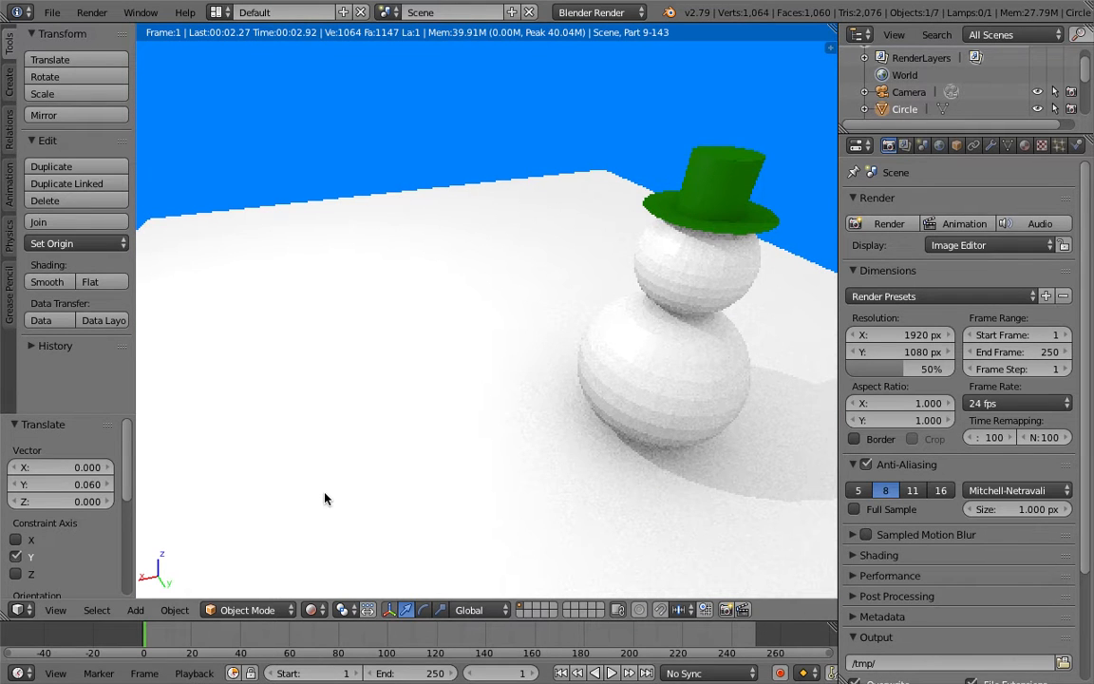
left_click(319, 611)
left_click(321, 555)
Step: Add a mesh plane, shift it horizontally, and raise it about 5.374 along Z above the snowman
scroll(337, 497, "left", 10)
scroll(335, 497, "left", 10)
scroll(336, 496, "left", 5)
scroll(335, 499, "left", 5)
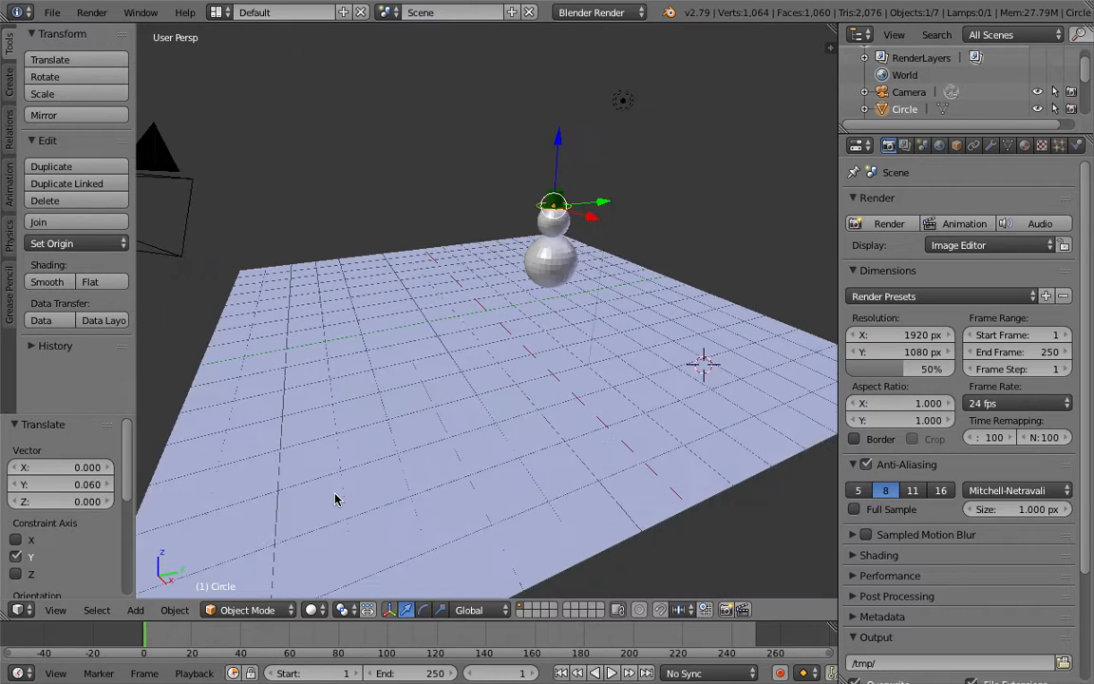
key("shift+a")
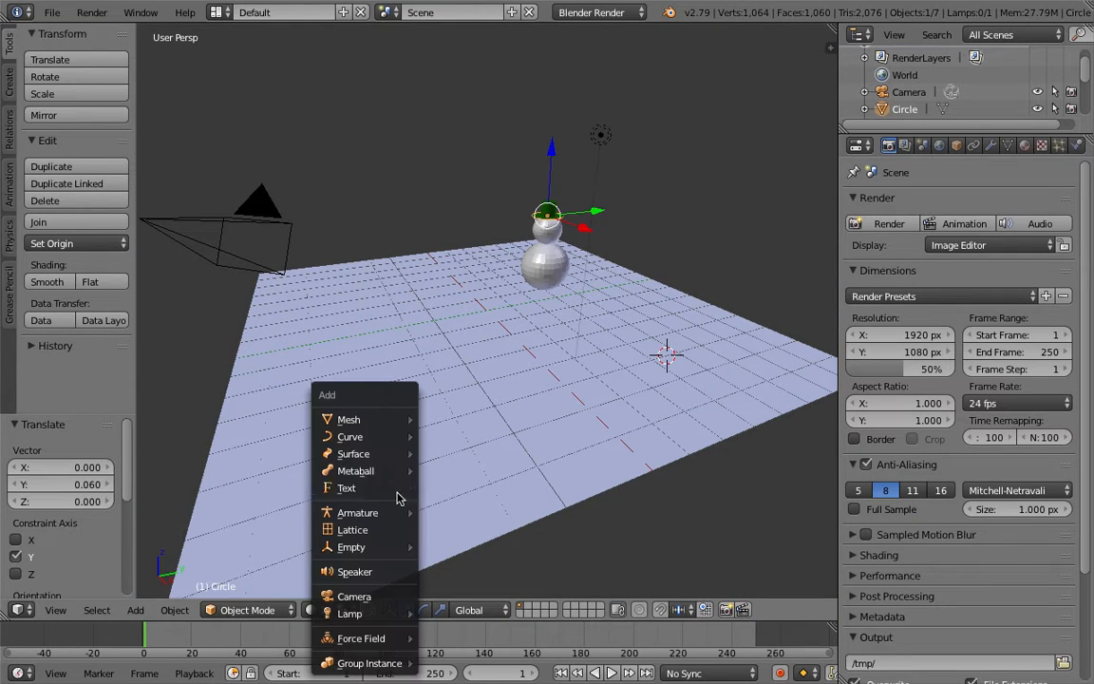
mouse_move(384, 420)
left_click(441, 421)
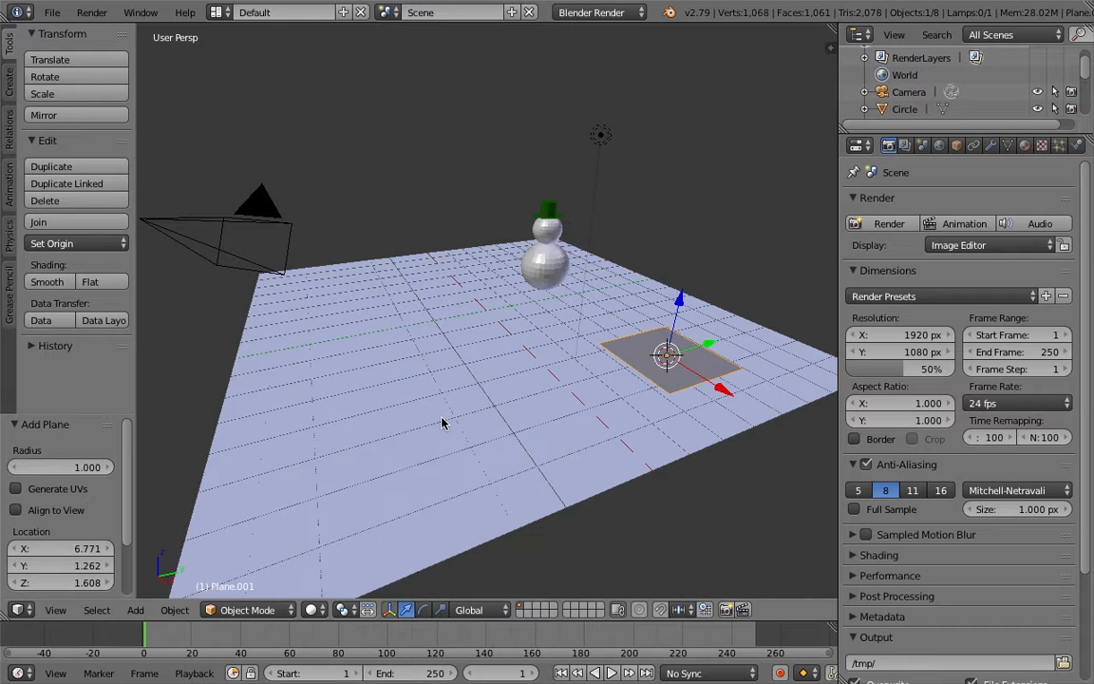
left_click_drag(707, 347, 639, 378)
left_click_drag(643, 428, 511, 32)
Step: Scale the upper plane to about 9.525 and raise it about 11.035 more along Z over the ground plane
scroll(511, 31, "down", 20)
scroll(511, 31, "up", 20)
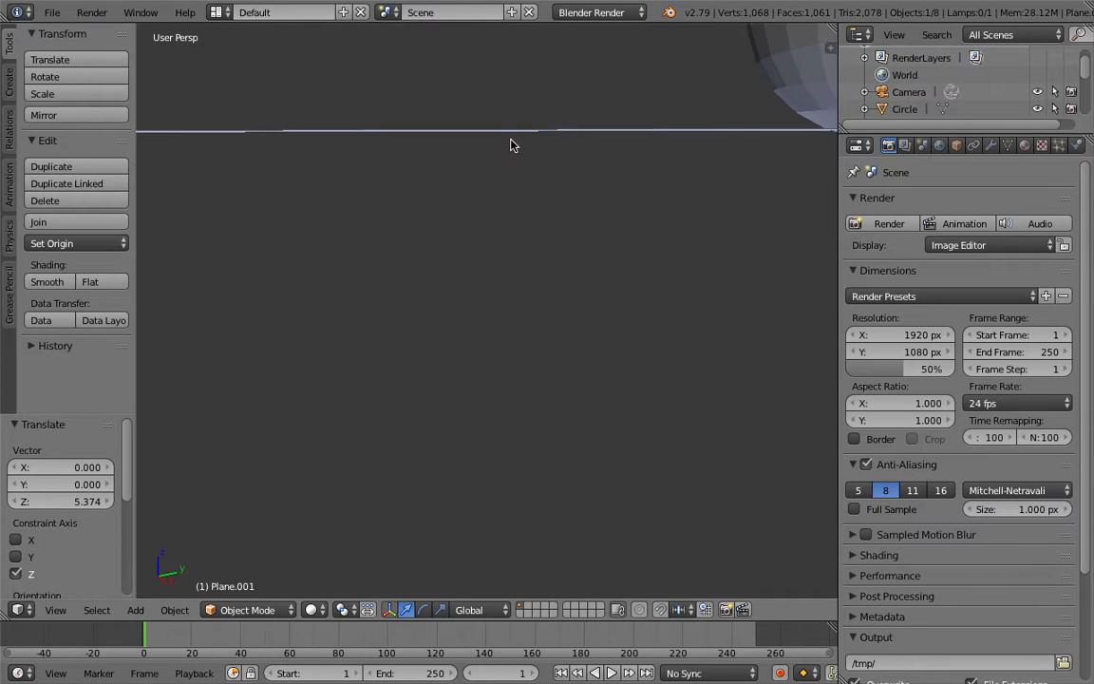
scroll(510, 145, "up", 6)
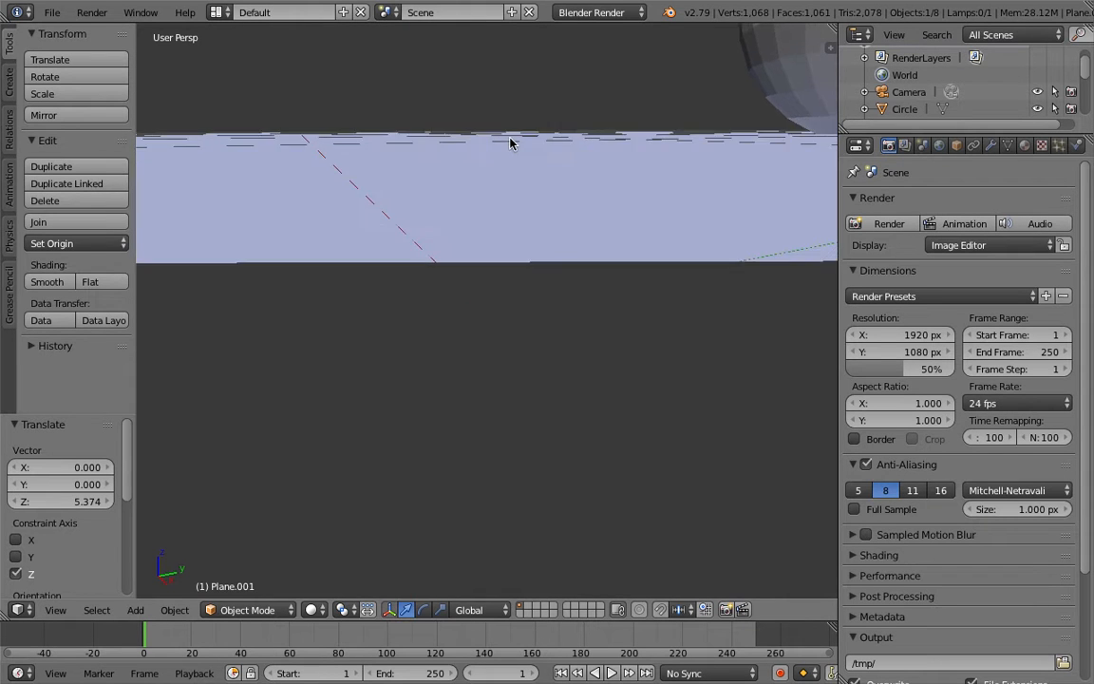
scroll(510, 145, "down", 8)
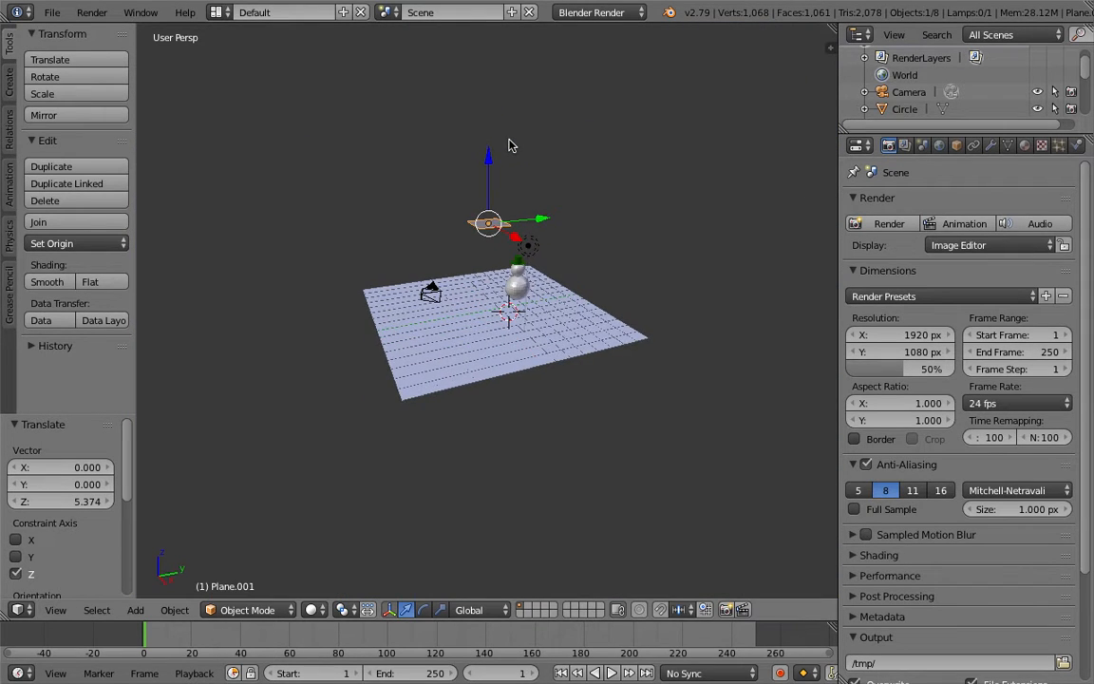
key("s")
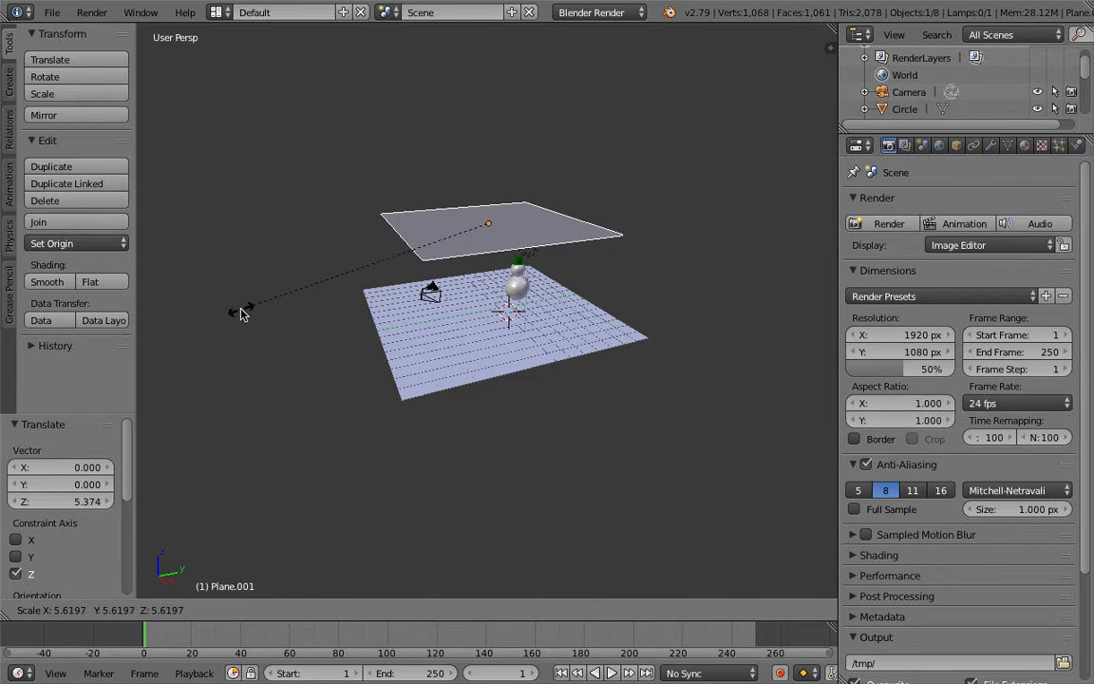
left_click(766, 374)
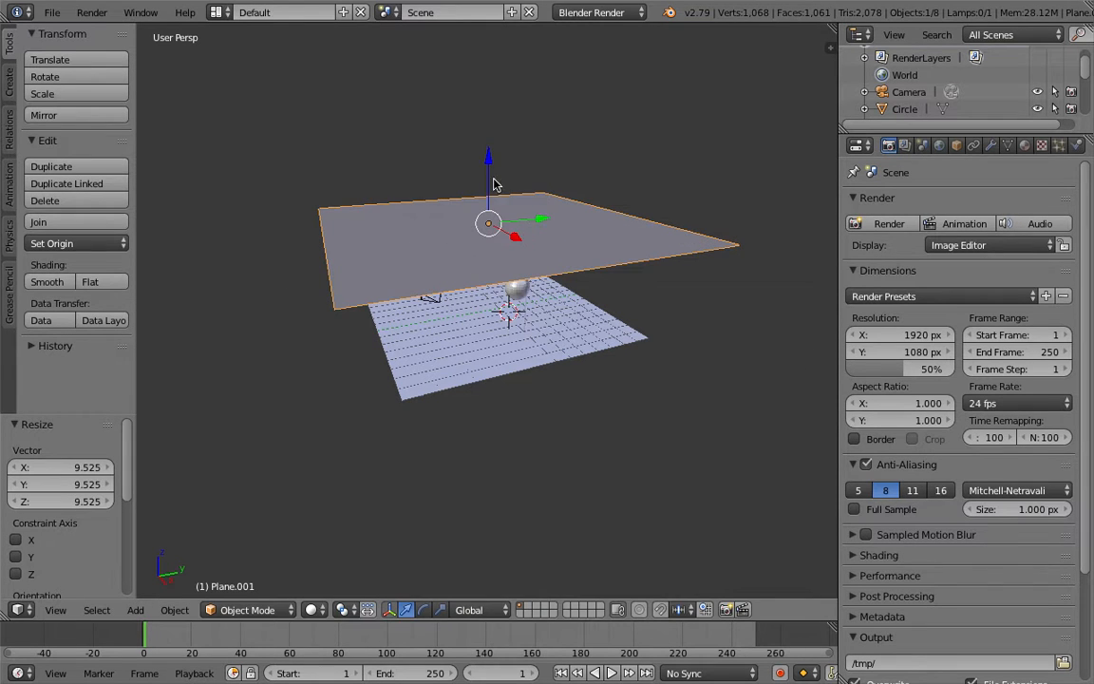
left_click_drag(491, 169, 477, 458)
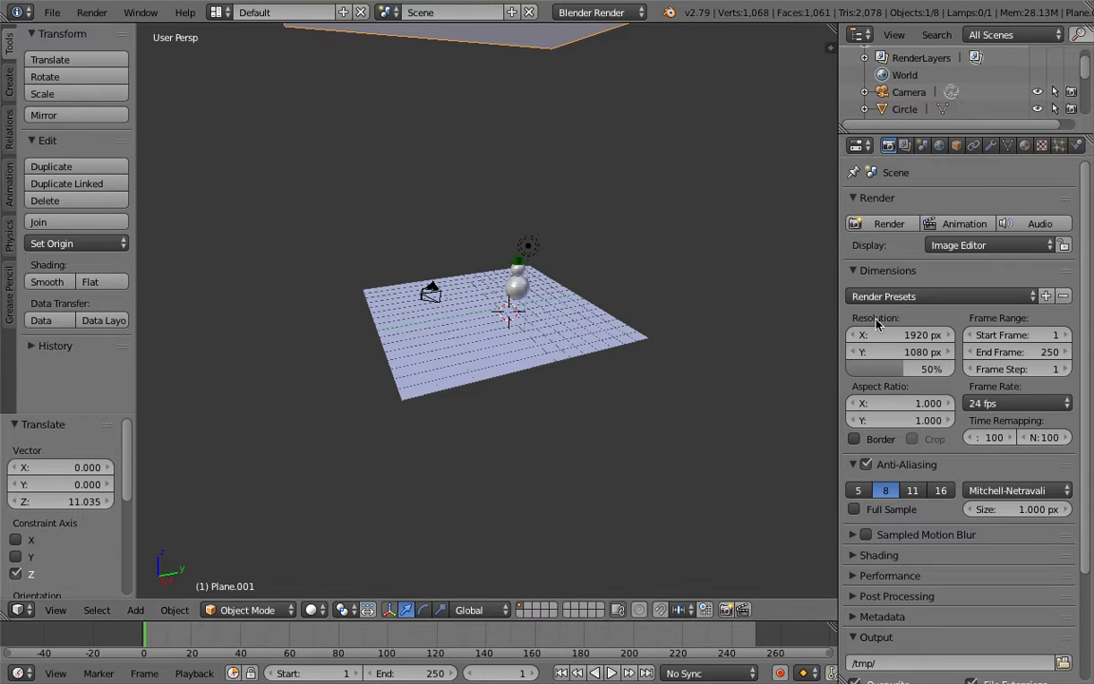
Step: Add a new particle system to the overhead plane and set its emission number to 10000
left_click(939, 145)
left_click(972, 146)
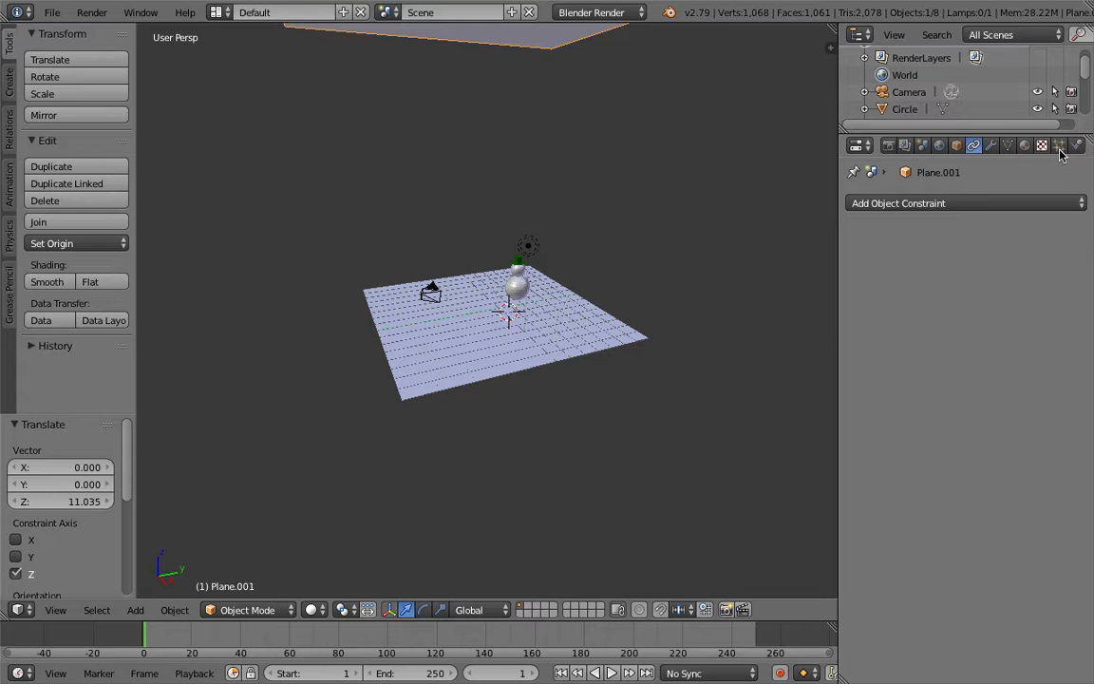
left_click(1060, 147)
scroll(662, 220, "up", 10)
scroll(662, 221, "up", 2)
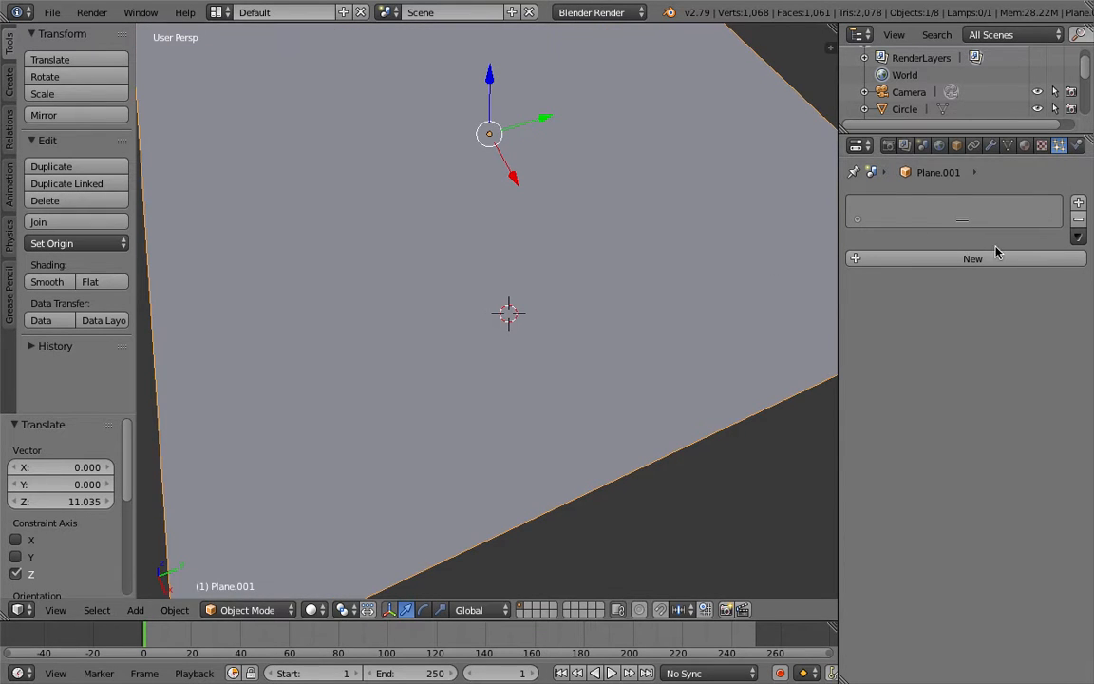
scroll(579, 286, "down", 5)
middle_click_drag(578, 287, 577, 232)
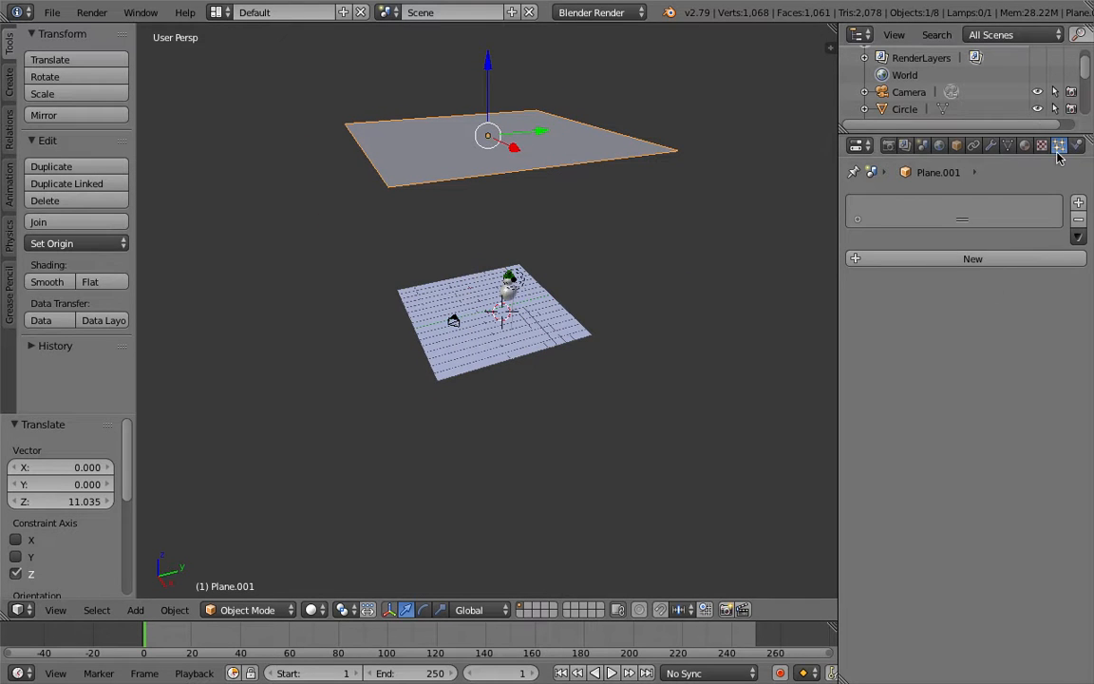
left_click(963, 259)
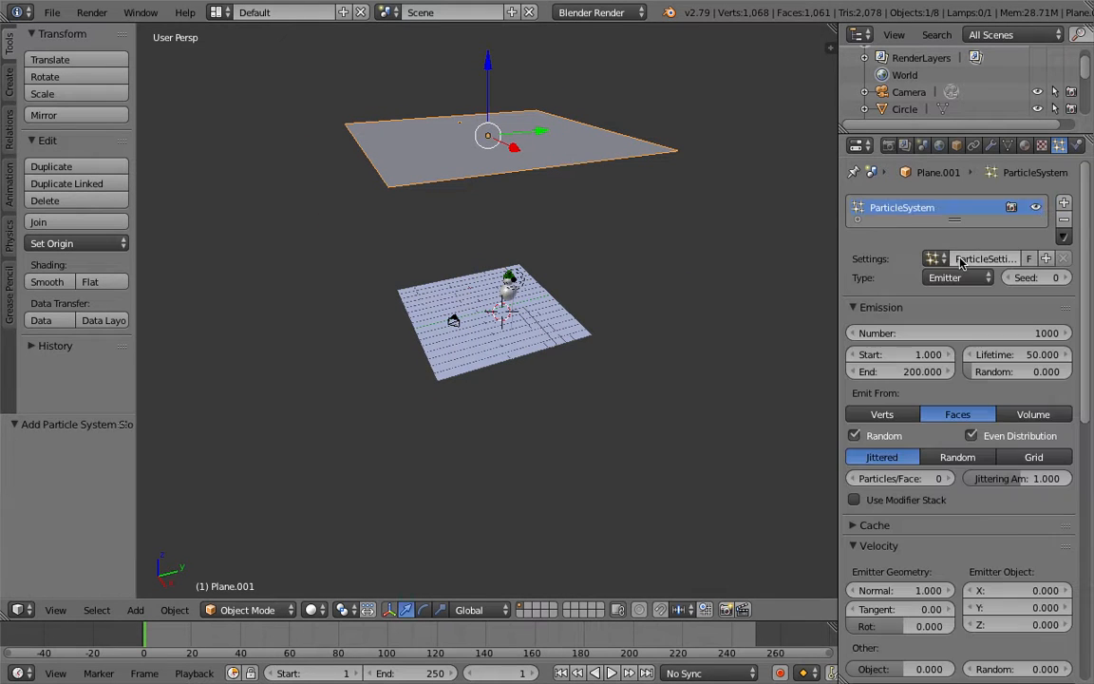
left_click(927, 333)
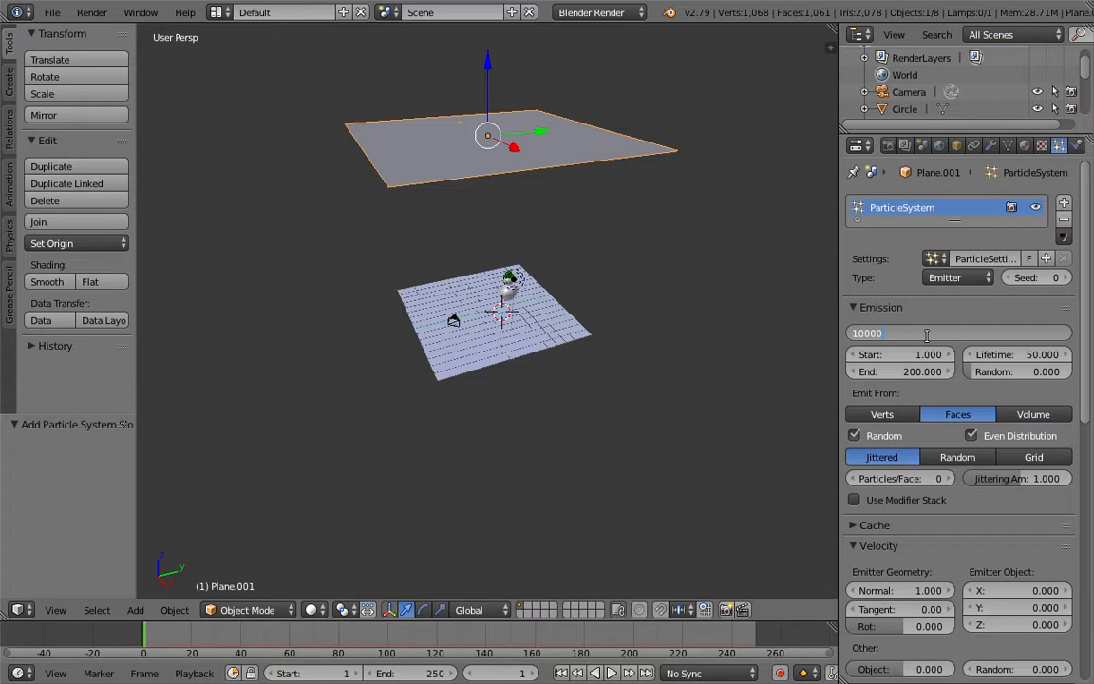
type("10000")
key("Return")
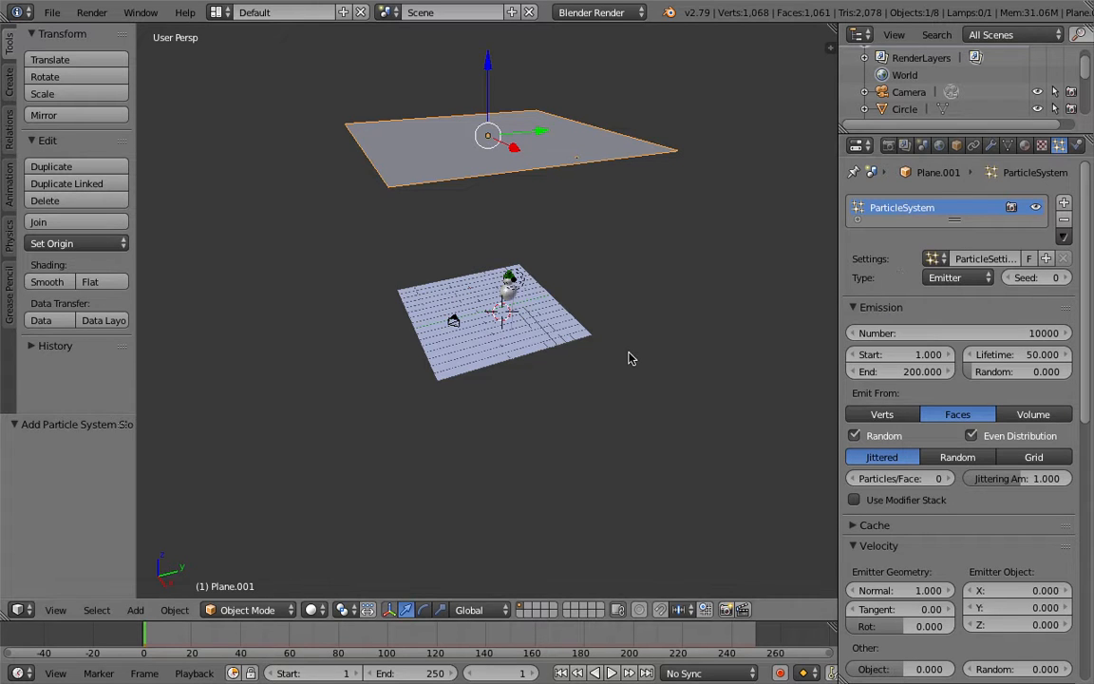
Step: Play the particle animation, stop it at about frame 147, and deselect everything
key("alt+a")
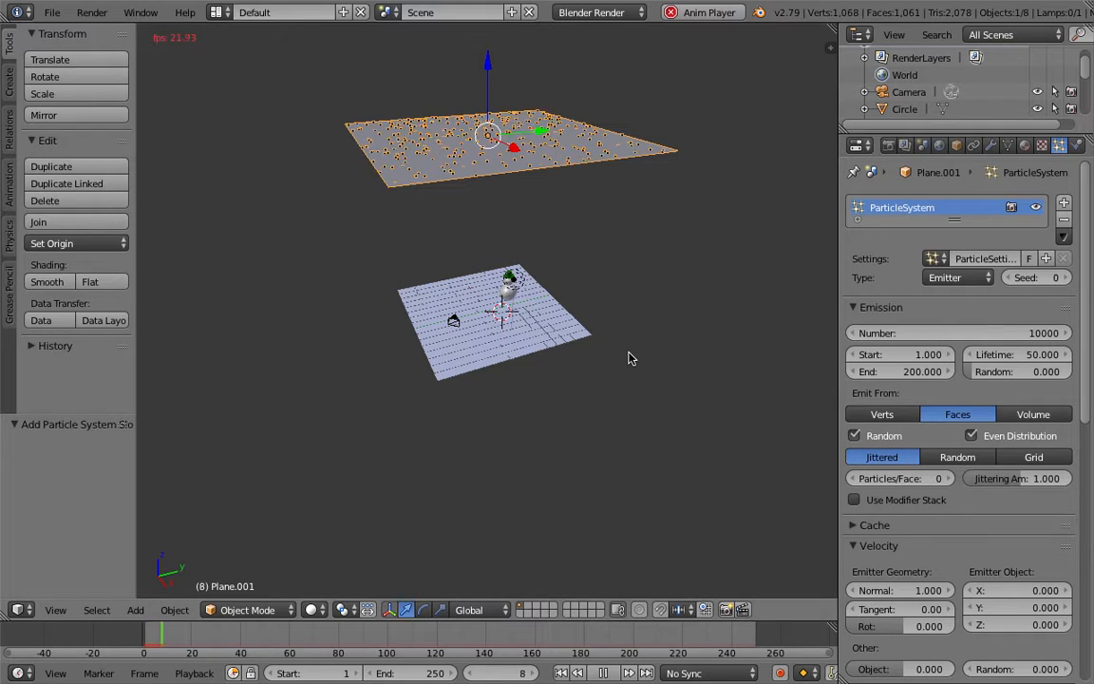
left_click(605, 673)
key("a")
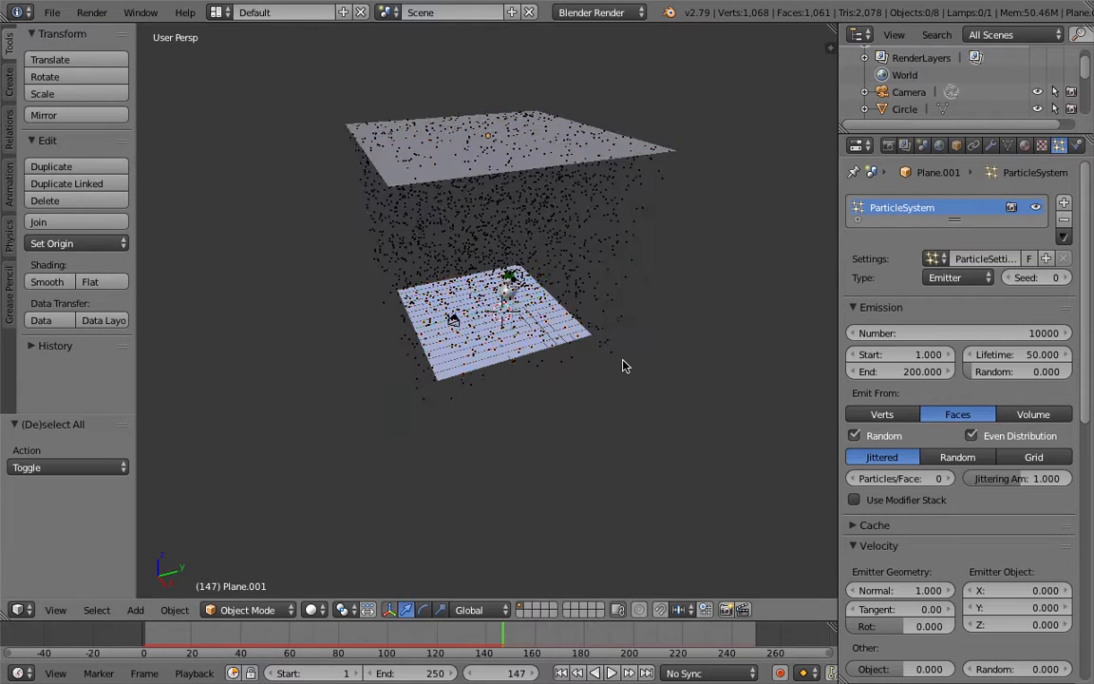
Step: Preview the snowfall around the snowman in Rendered viewport shading, play it briefly to frame 152, and return to Solid shading
scroll(623, 367, "up", 3)
scroll(622, 366, "up", 5)
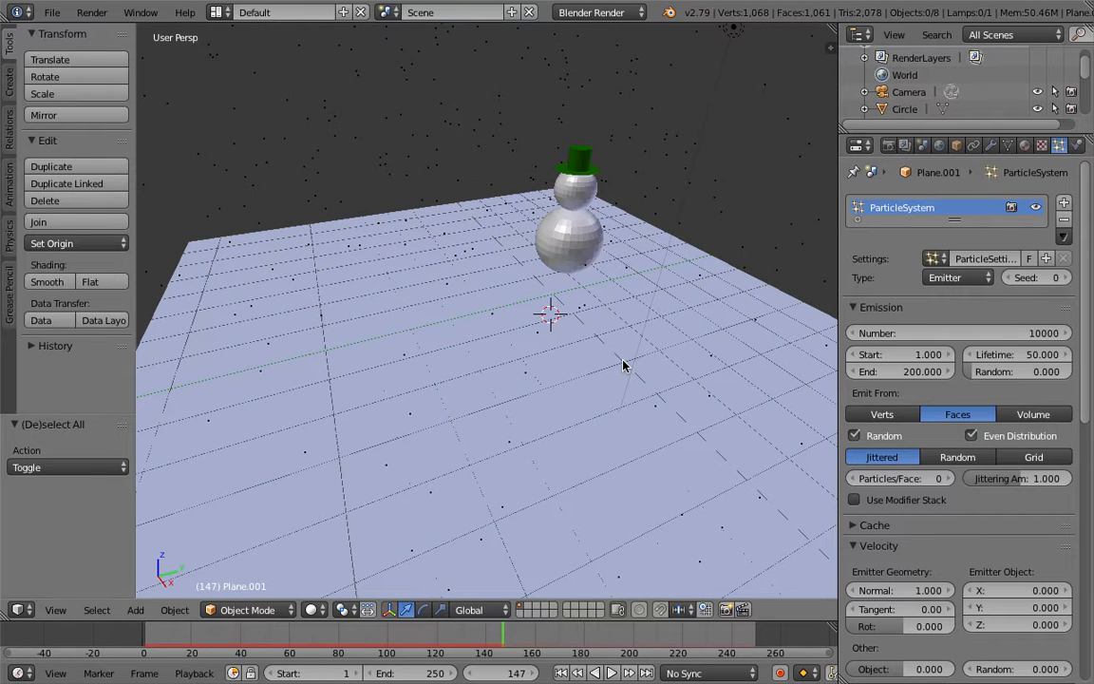
left_click(314, 610)
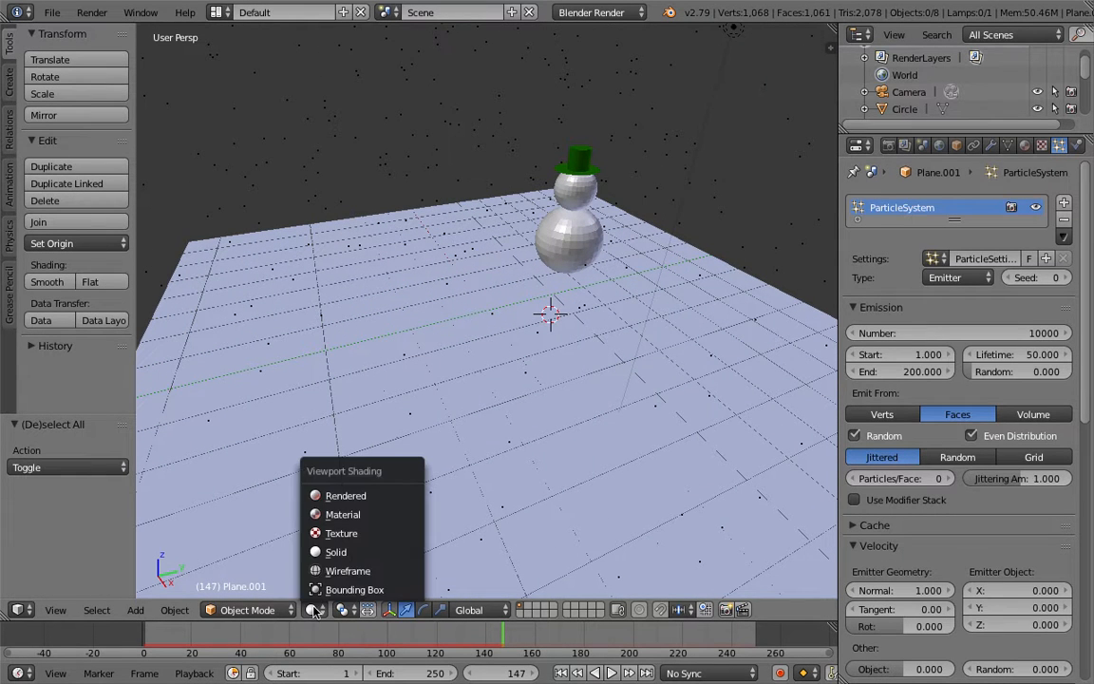
left_click(343, 496)
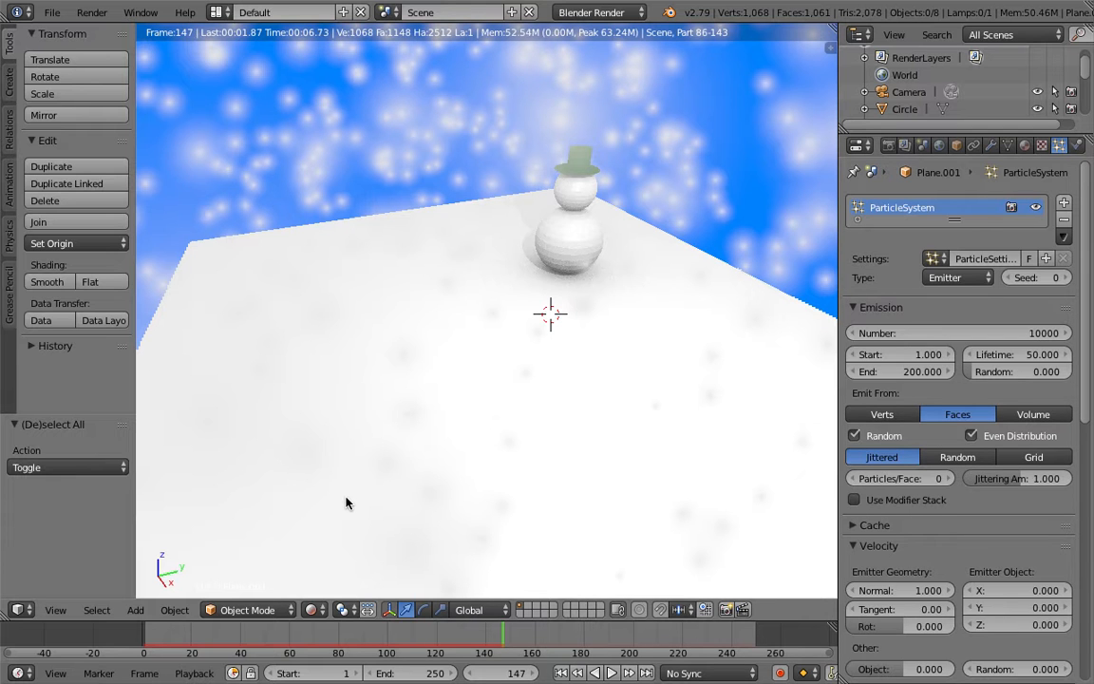
key("alt+a")
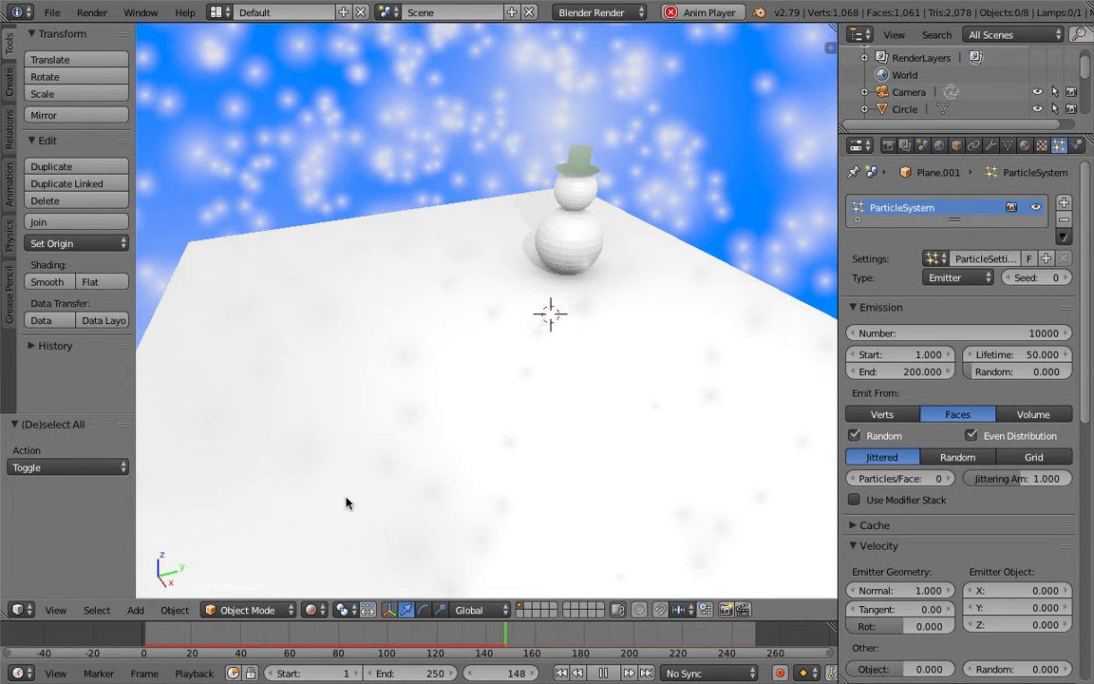
key("alt+a")
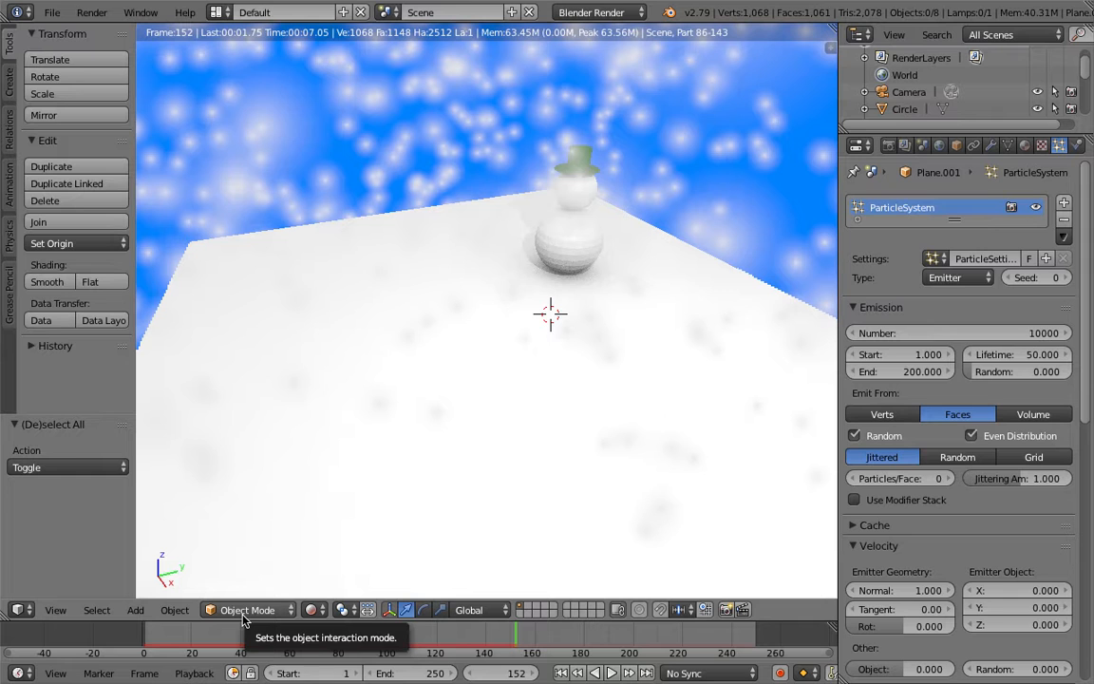
key("z")
key("z")
Step: Give the overhead plane a new material with a pure white diffuse color of RGB 1.000, and deselect it
scroll(306, 470, "down", 6)
scroll(307, 467, "down", 4)
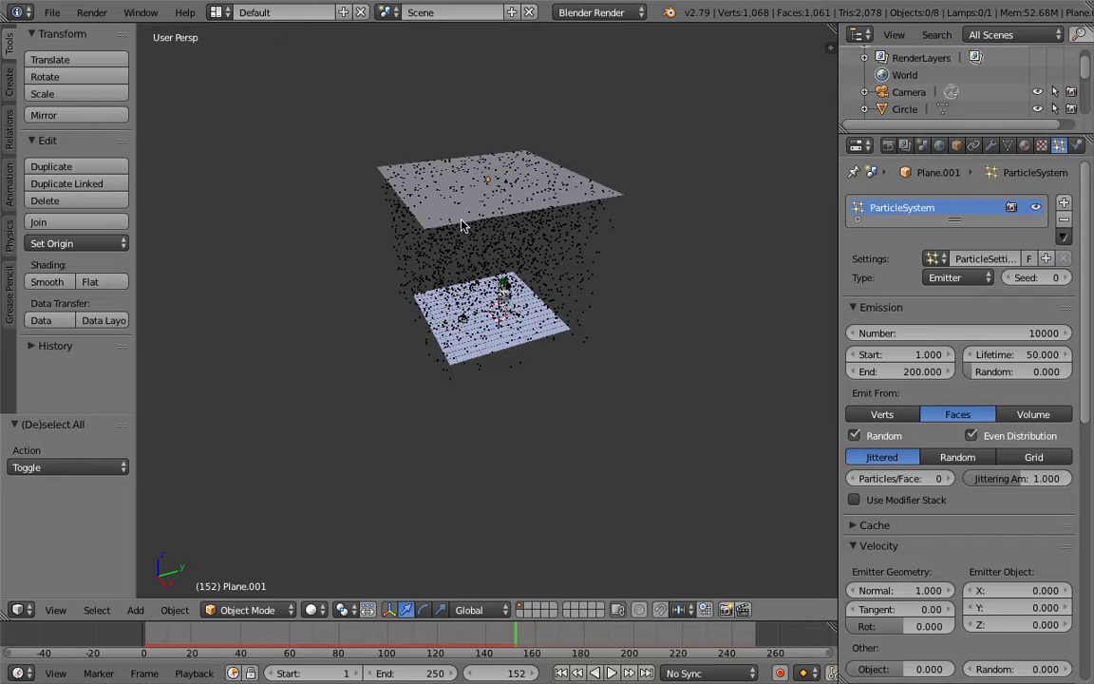
right_click(455, 216)
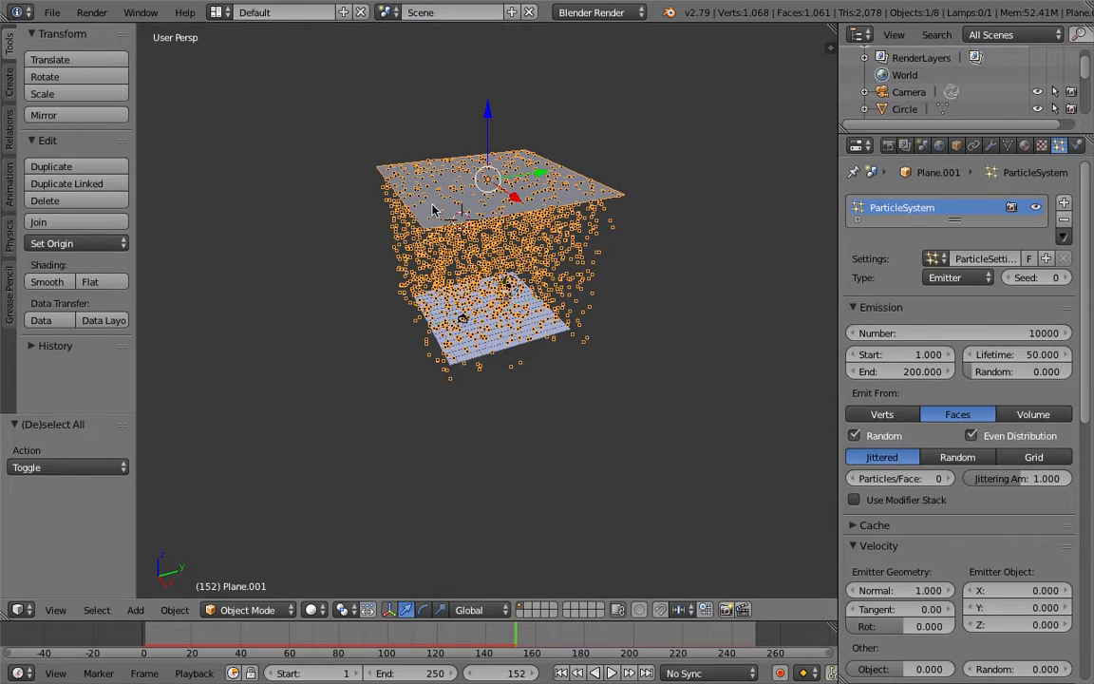
left_click(1026, 145)
left_click(935, 260)
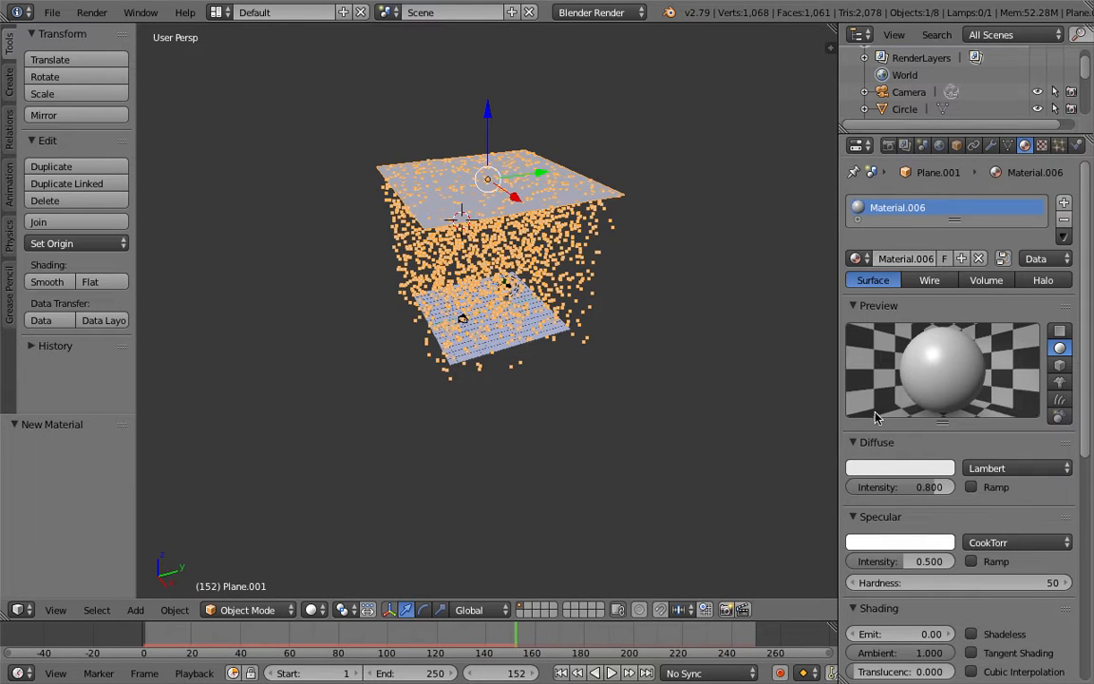
left_click(893, 468)
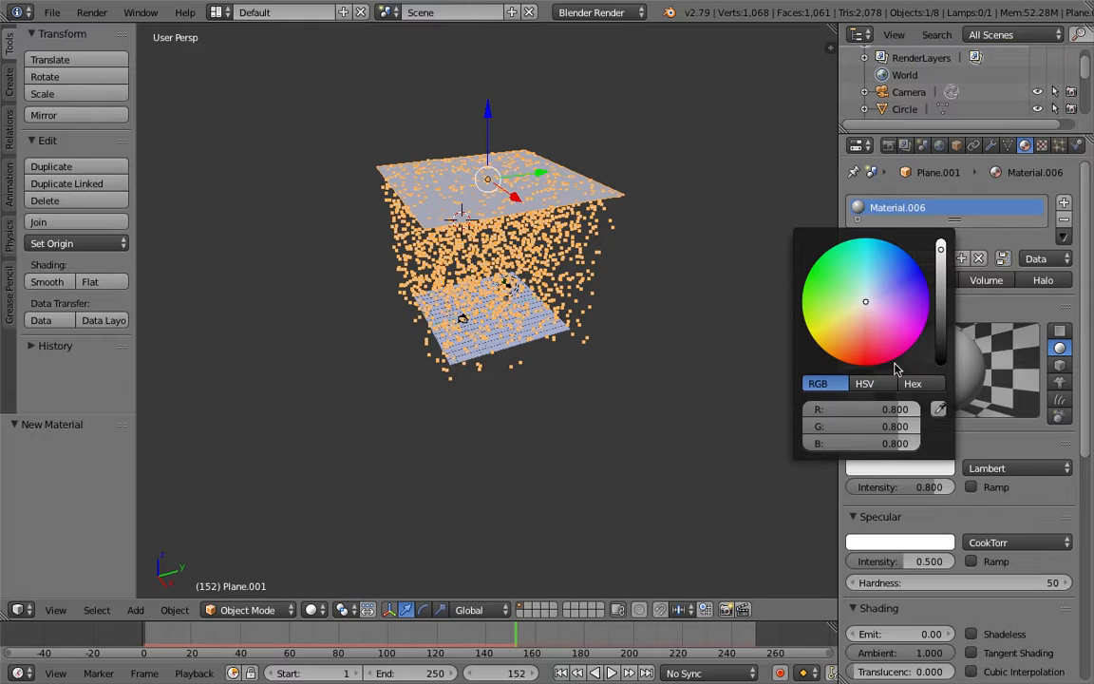
left_click(941, 250)
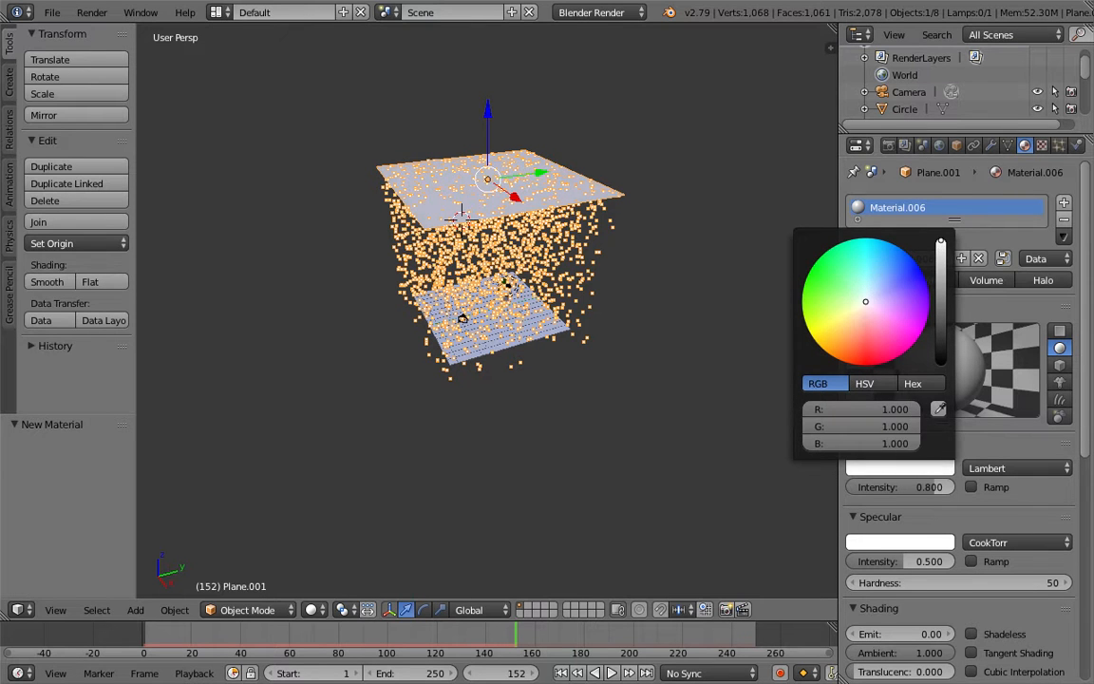
key("a")
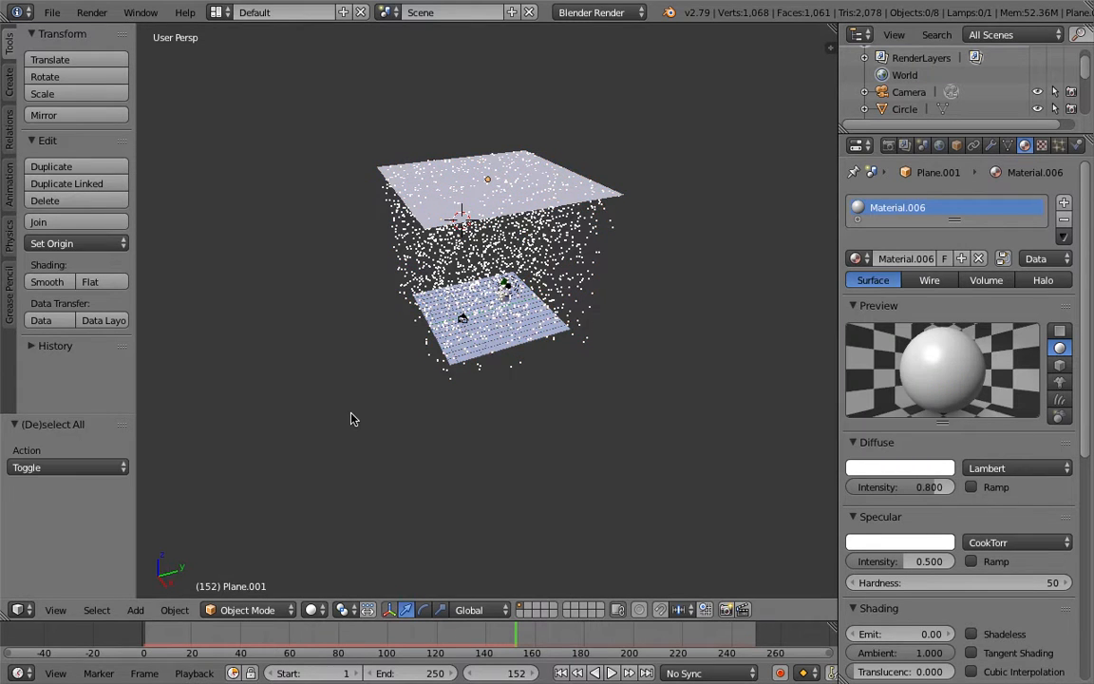
Step: Inspect the white particles around the snowman and check the framing through the active camera before returning to the perspective view
scroll(351, 419, "down", 2)
scroll(351, 418, "up", 4)
scroll(351, 418, "up", 8)
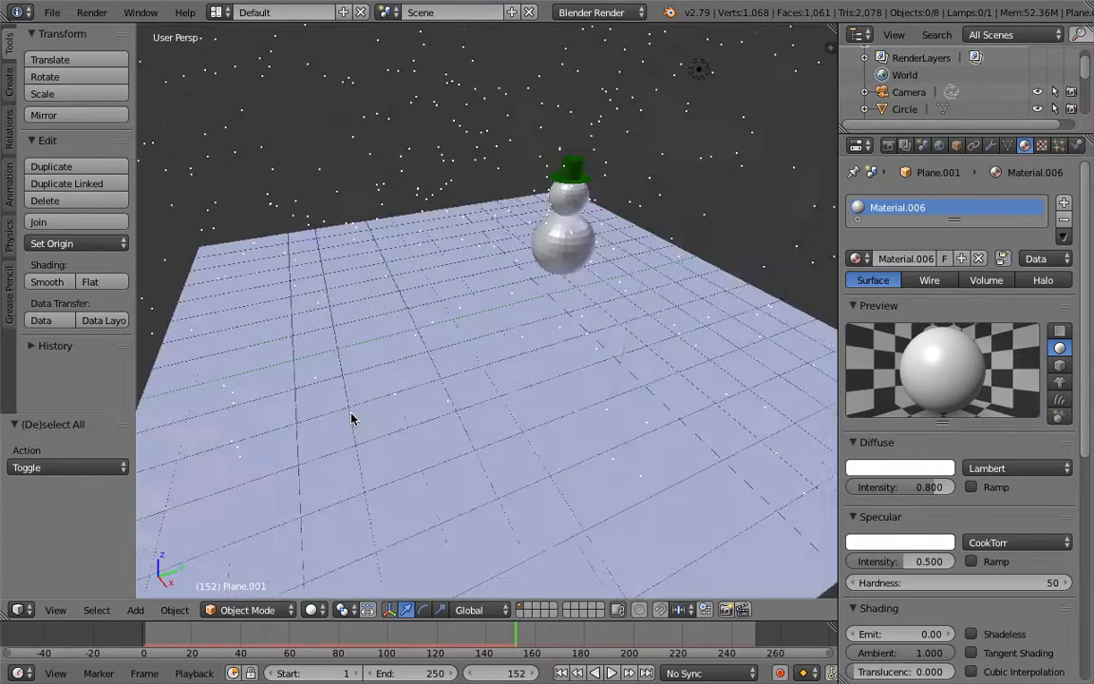
scroll(350, 419, "down", 4)
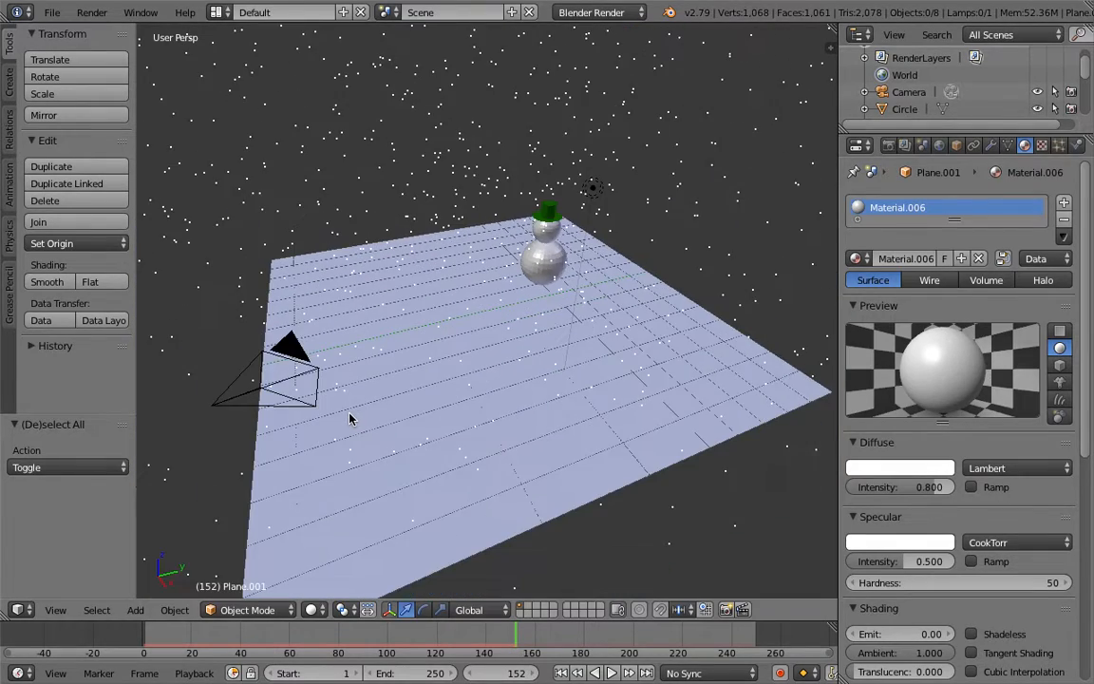
scroll(351, 419, "left", 6)
scroll(350, 419, "down", 2)
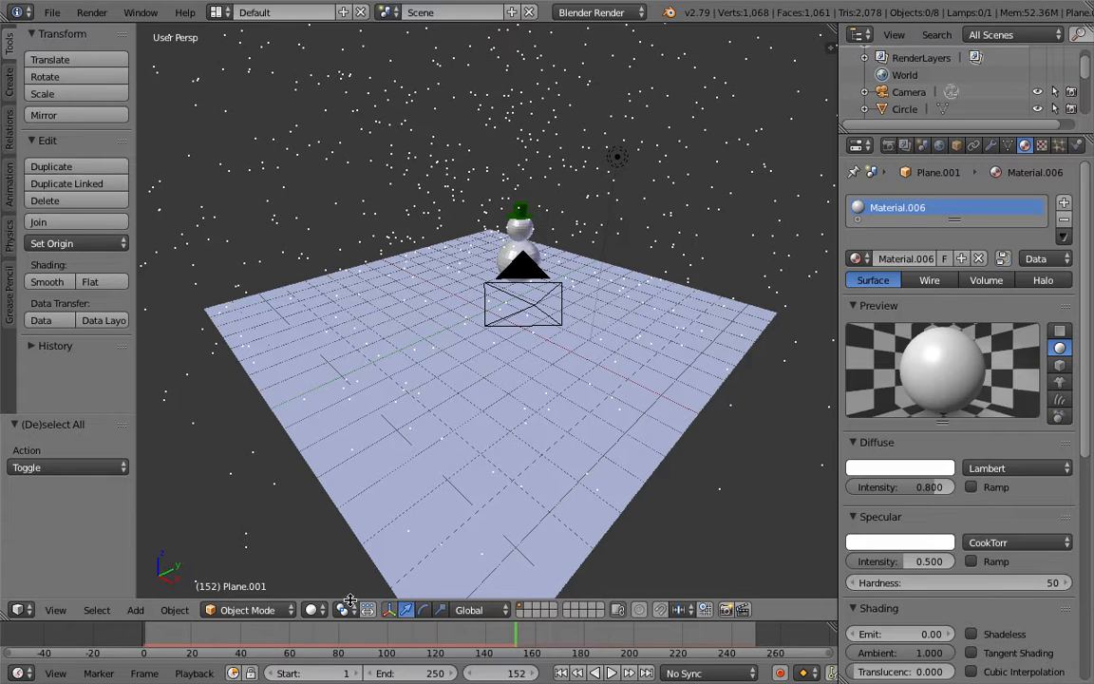
left_click(311, 610)
left_click(166, 615)
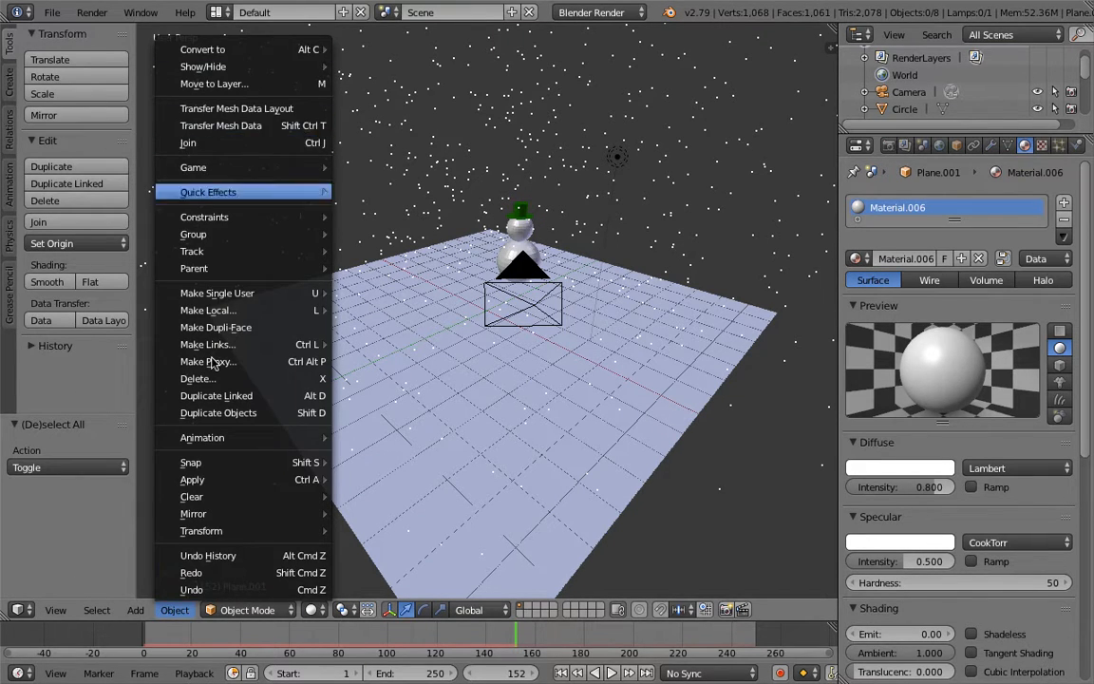
left_click(61, 613)
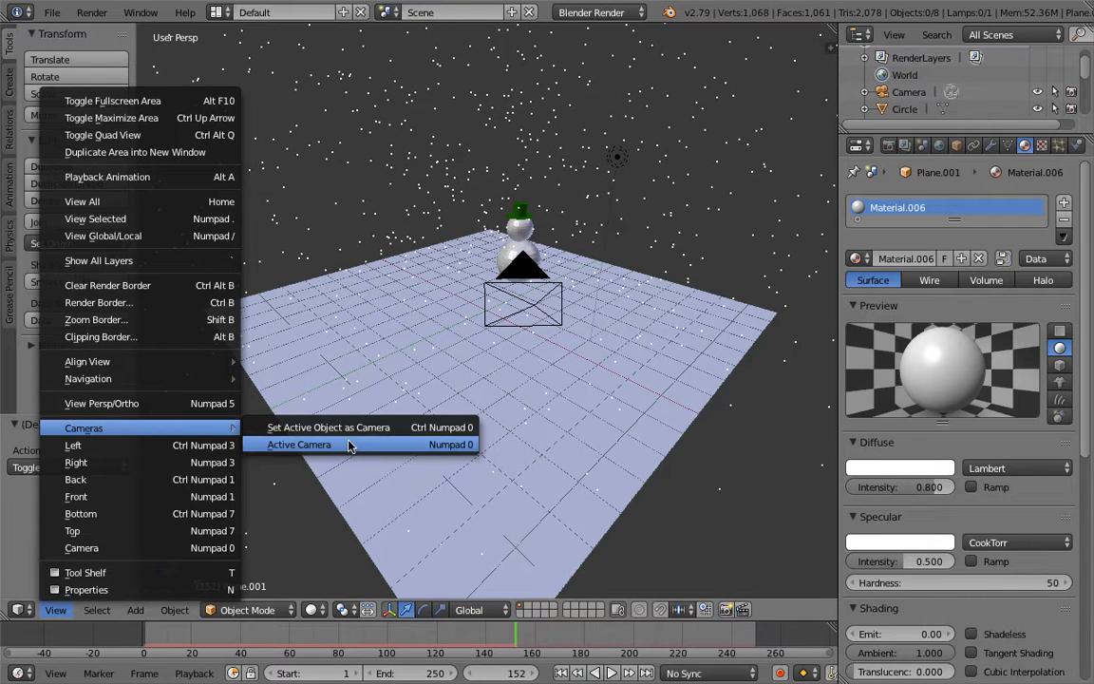
key("KP_0")
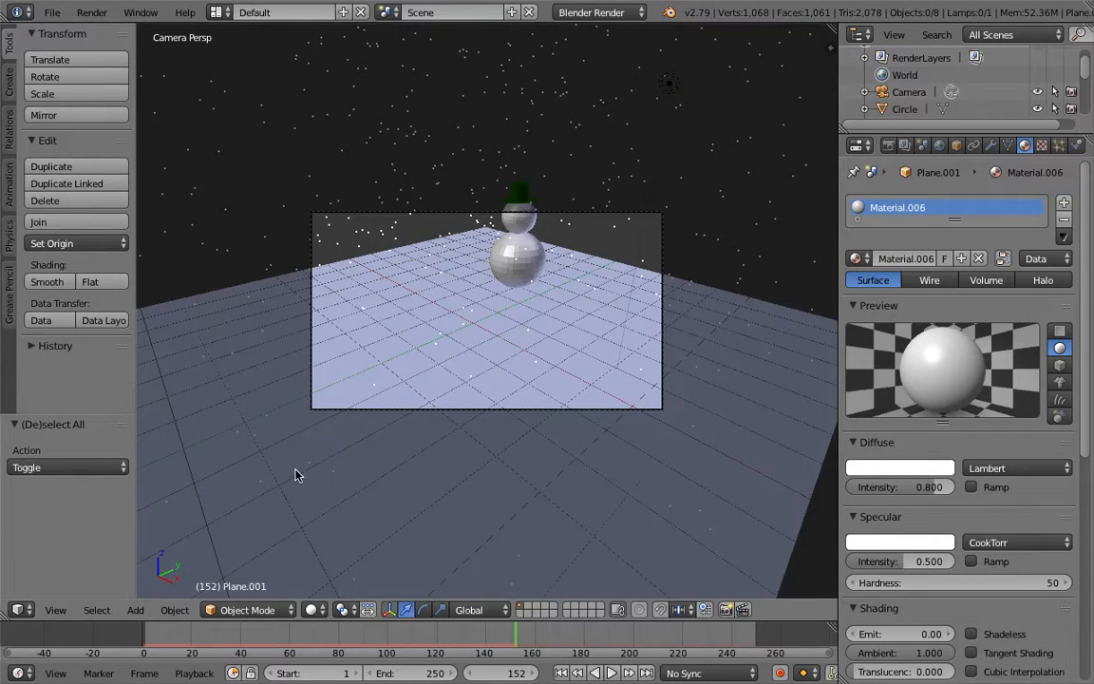
key("KP_0")
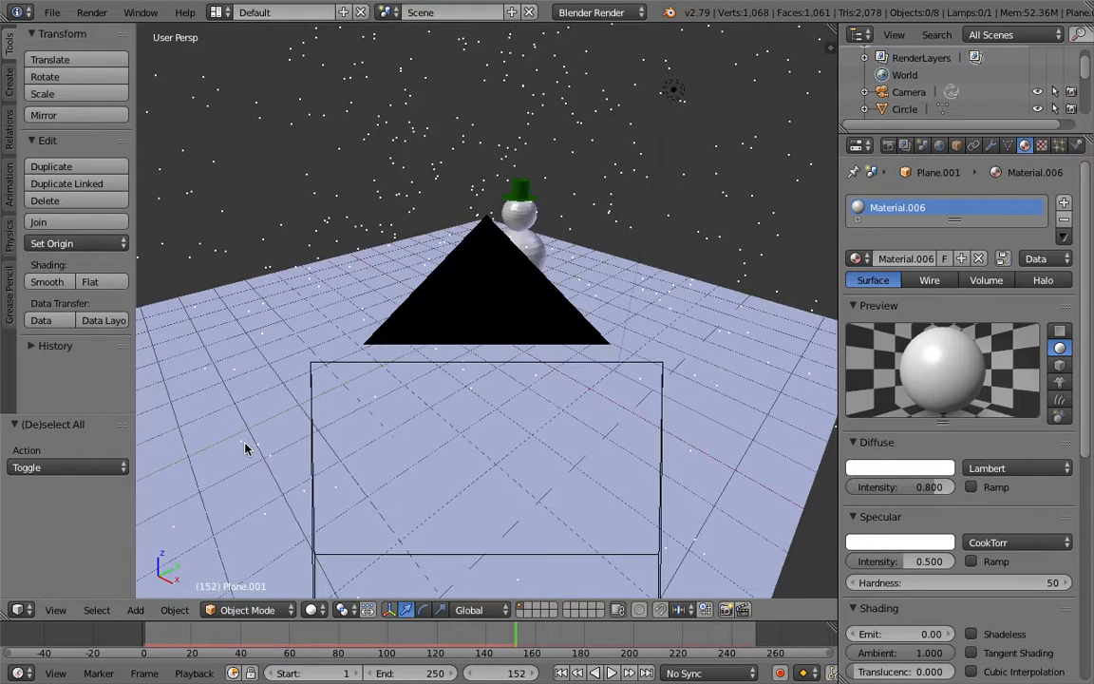
Step: Raise the camera about 0.880 along Z and check the snowman's framing through the active camera
scroll(245, 448, "down", 7)
right_click(489, 354)
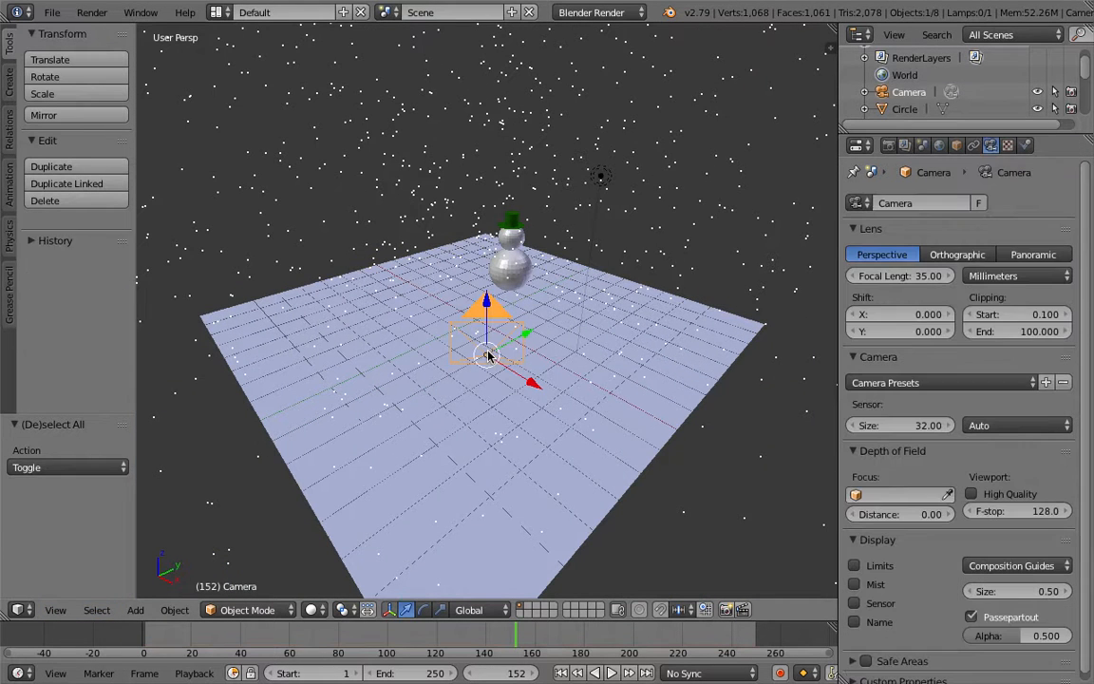
left_click_drag(485, 300, 484, 225)
left_click(55, 610)
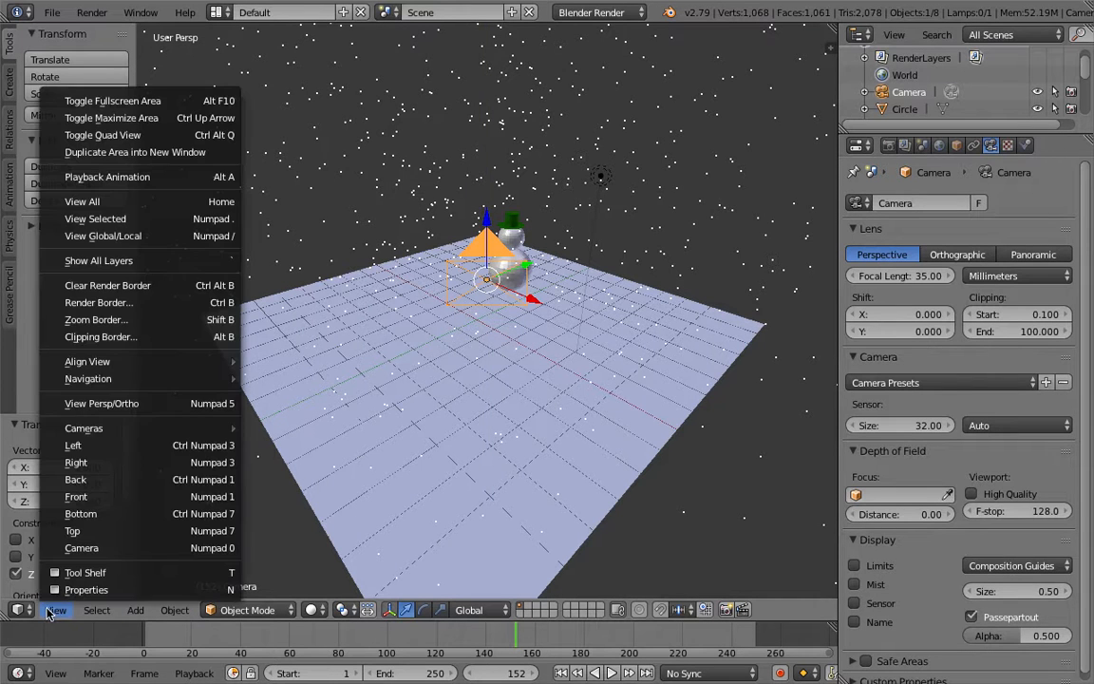
mouse_move(190, 432)
left_click(282, 446)
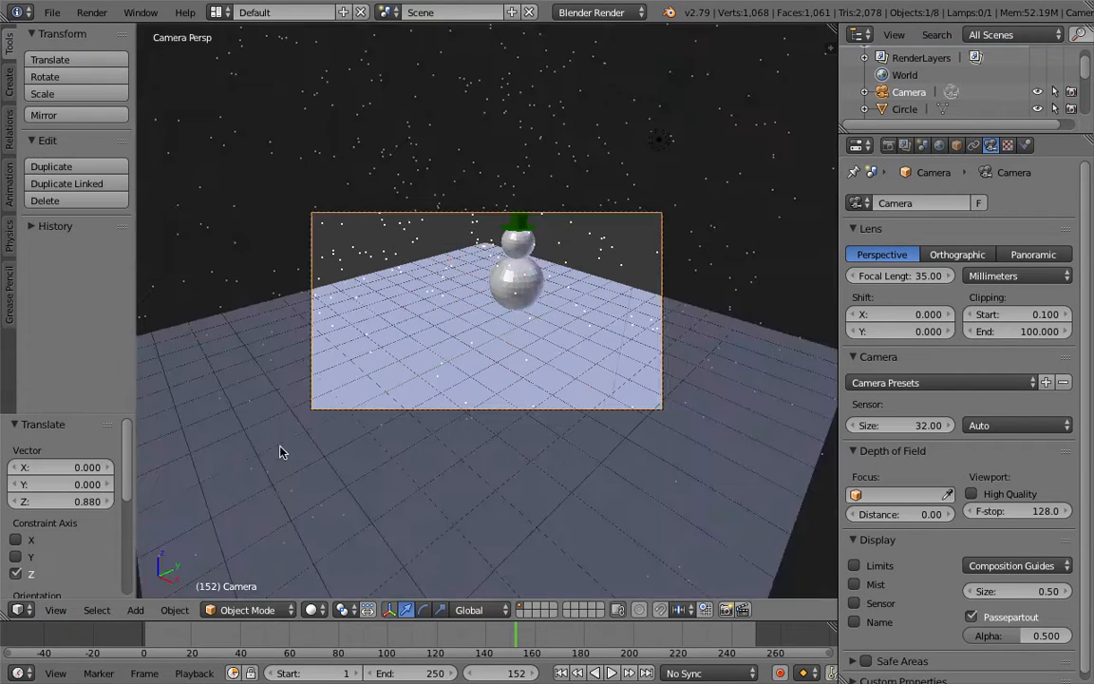
Step: Leave the camera view, raise the camera about 0.218 more along Z, and recheck the framing through it
left_click(55, 610)
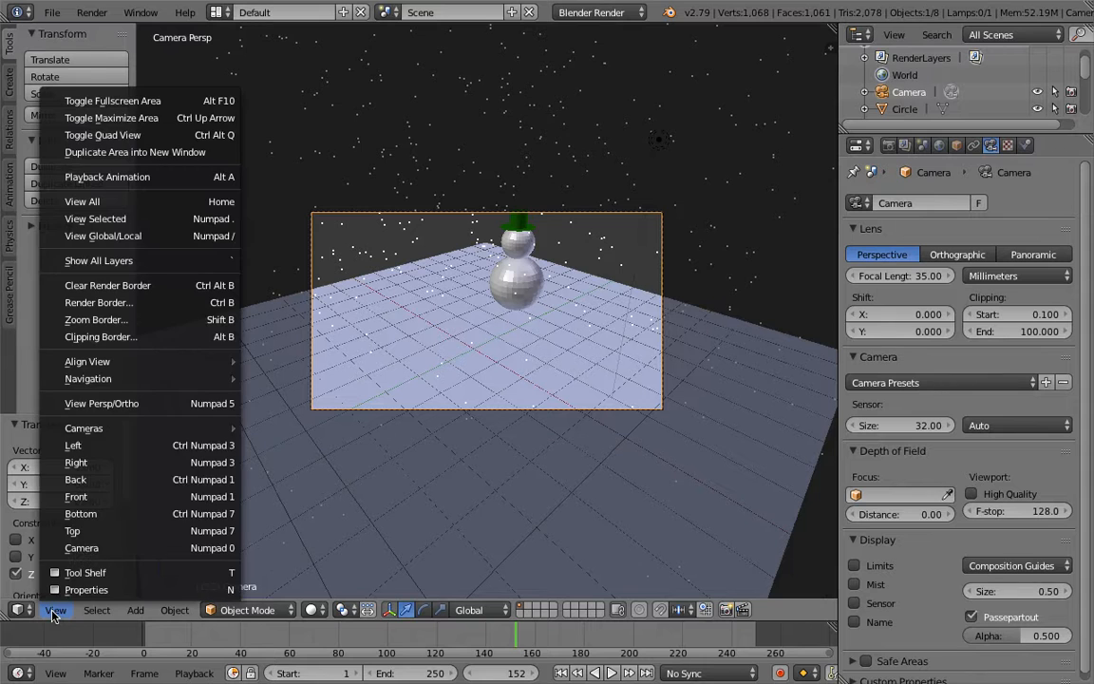
mouse_move(120, 431)
left_click(299, 444)
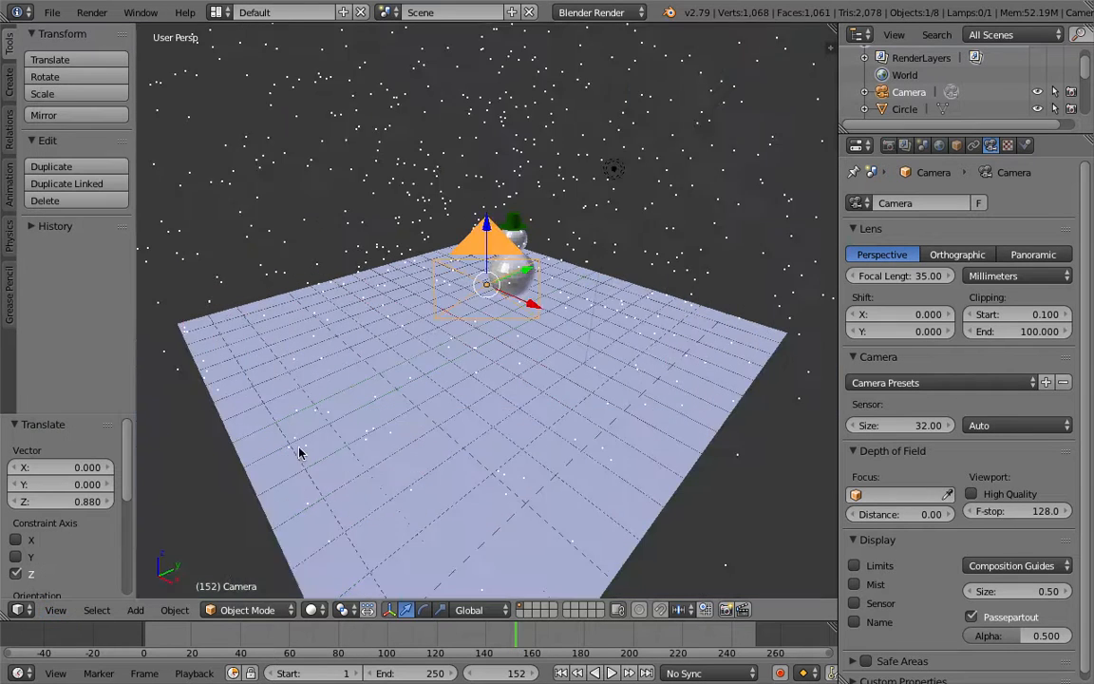
left_click_drag(485, 217, 480, 192)
left_click(55, 609)
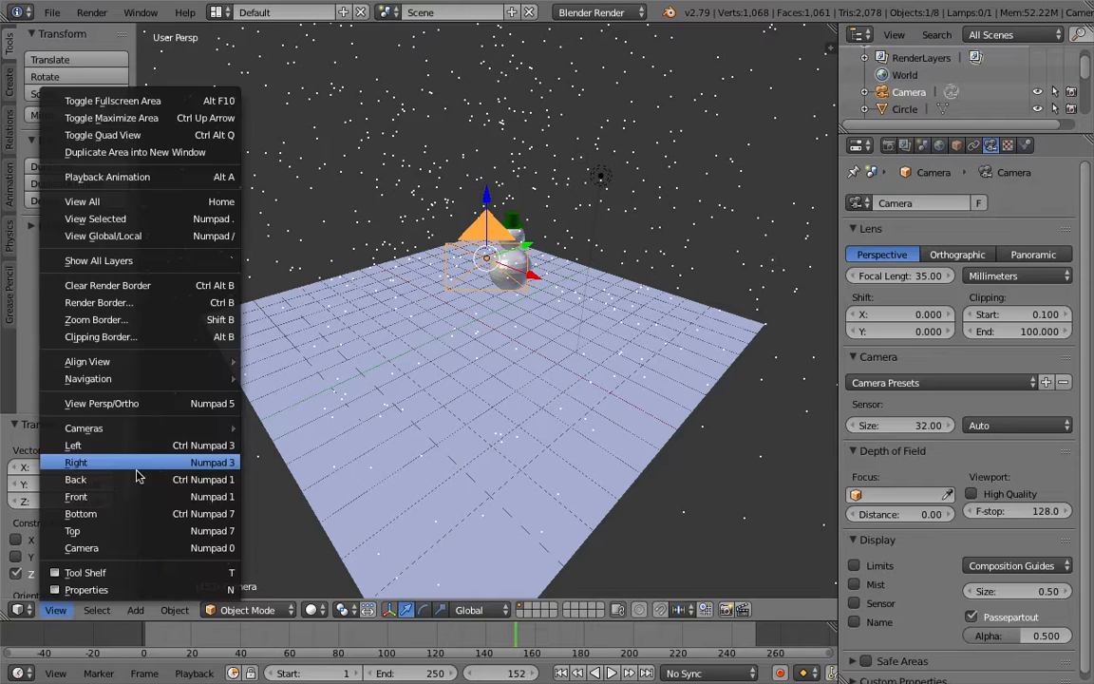
mouse_move(145, 435)
left_click(283, 446)
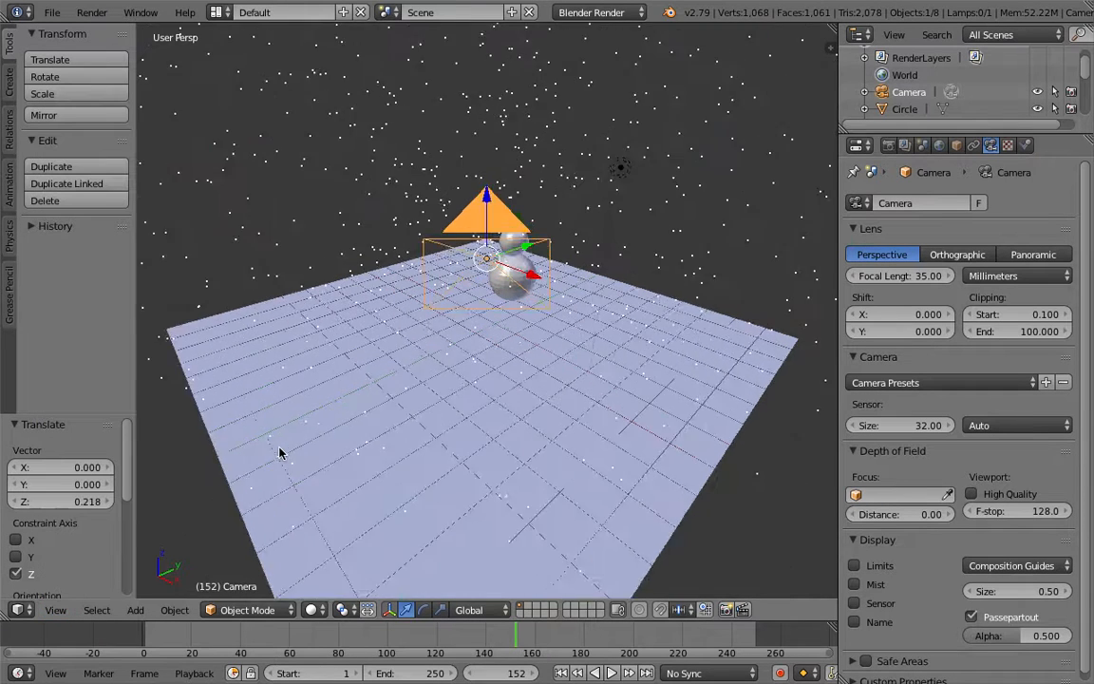
Step: Check the framing through the active camera, return to the perspective view and examine the camera's placement relative to the snowman
left_click(55, 609)
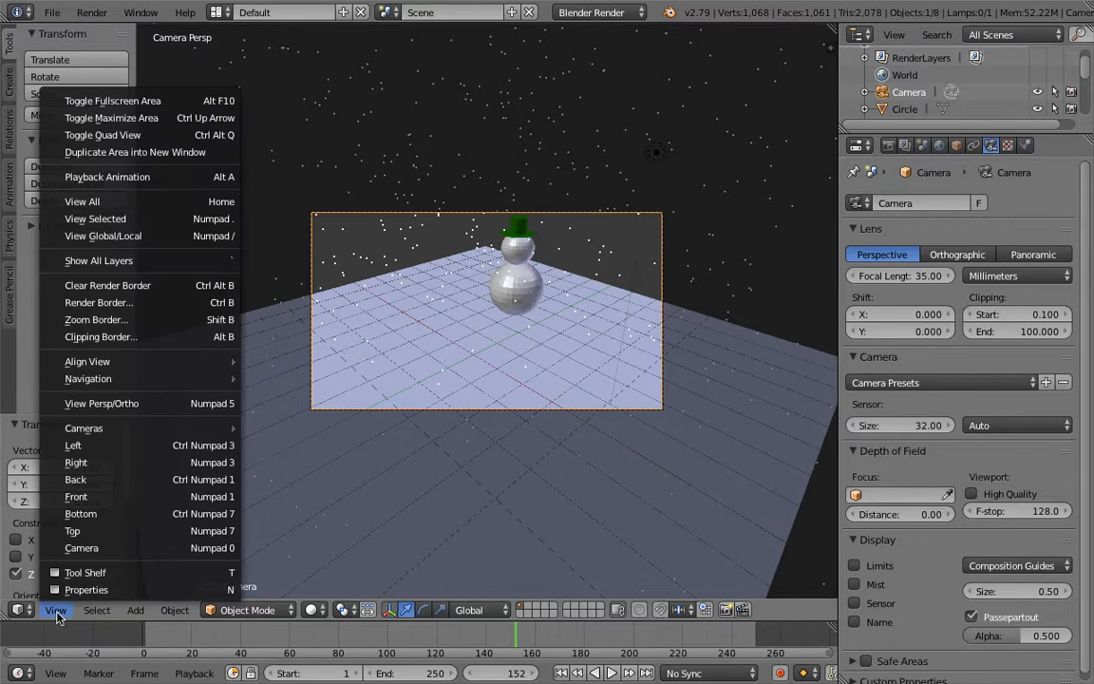
mouse_move(152, 428)
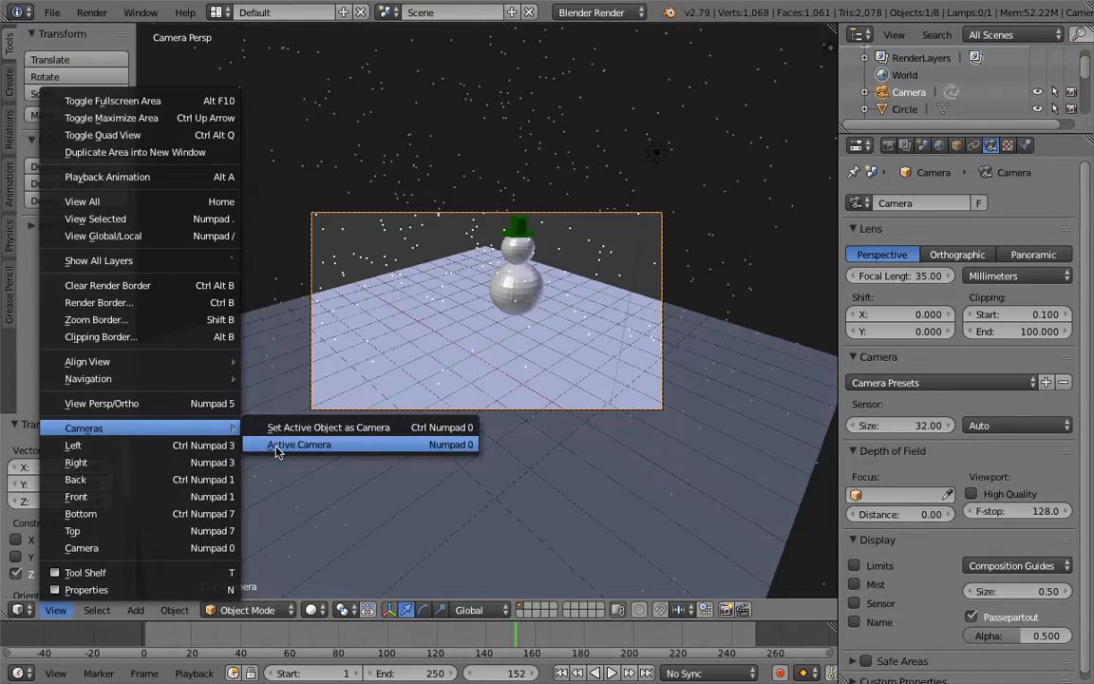
left_click(283, 445)
scroll(276, 452, "right", 10)
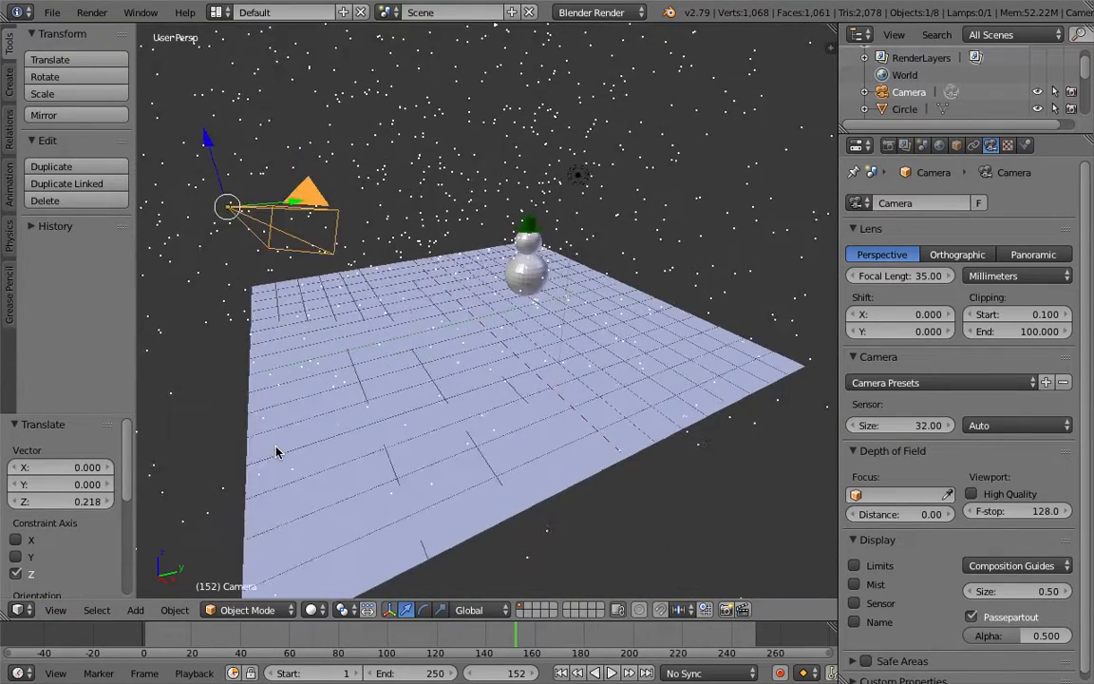
scroll(276, 452, "left", 8)
scroll(277, 452, "left", 3)
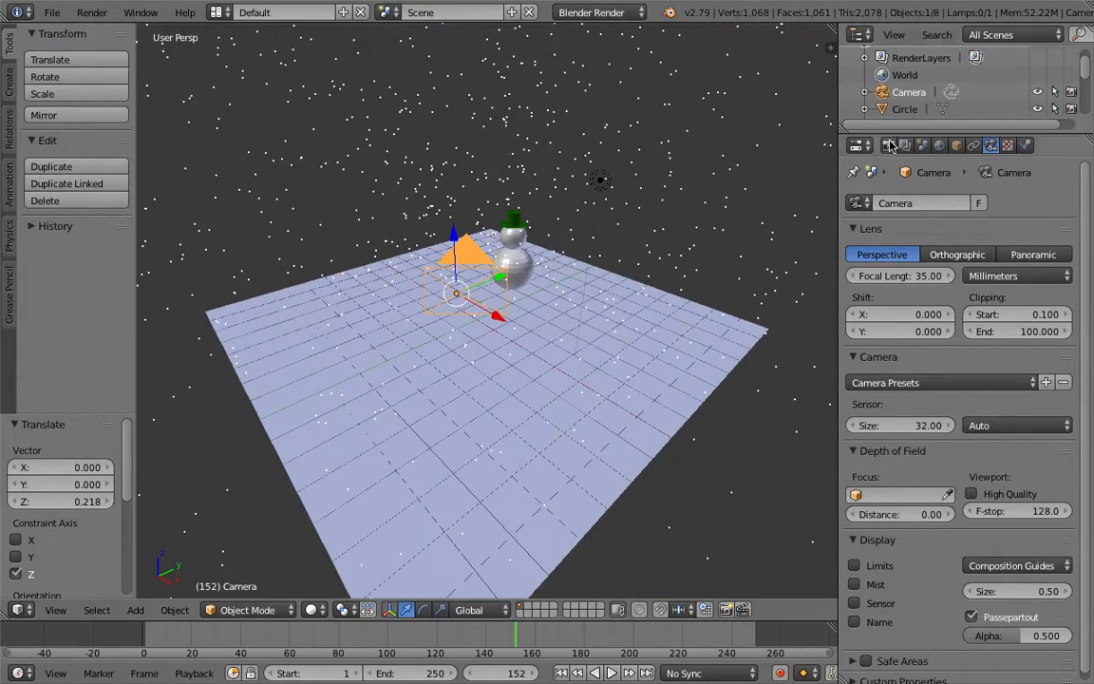
Step: Render a still image of the current frame to check the snowman and snowfall, and return to the 3D view
left_click(888, 144)
left_click(890, 224)
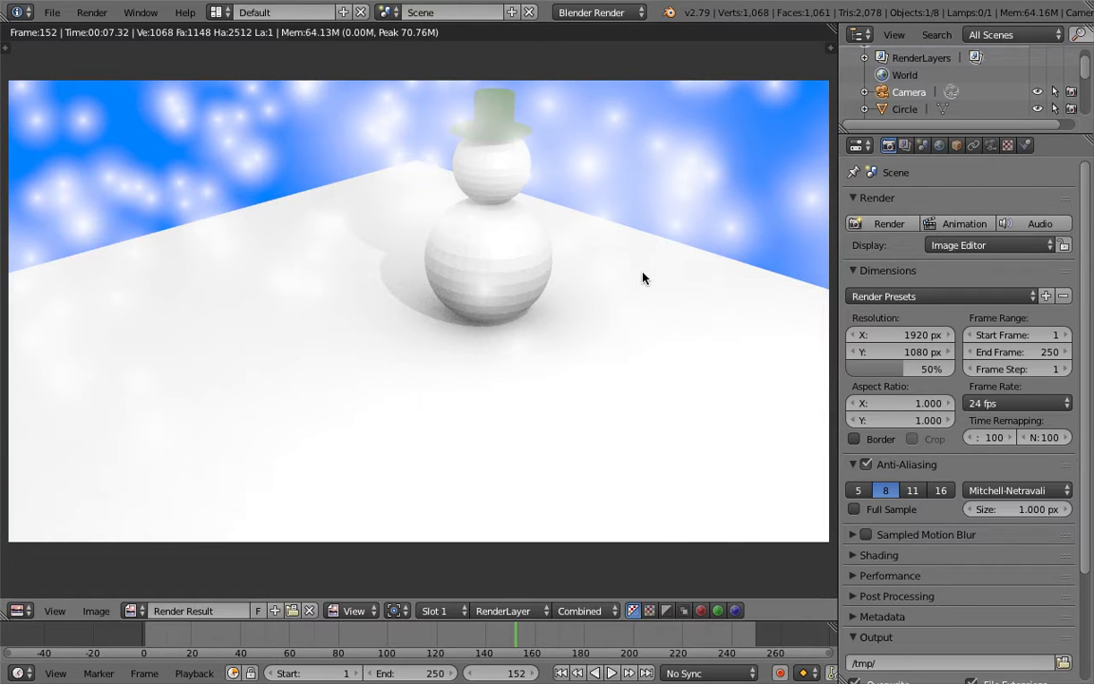
key("Escape")
middle_click_drag(642, 277, 642, 278)
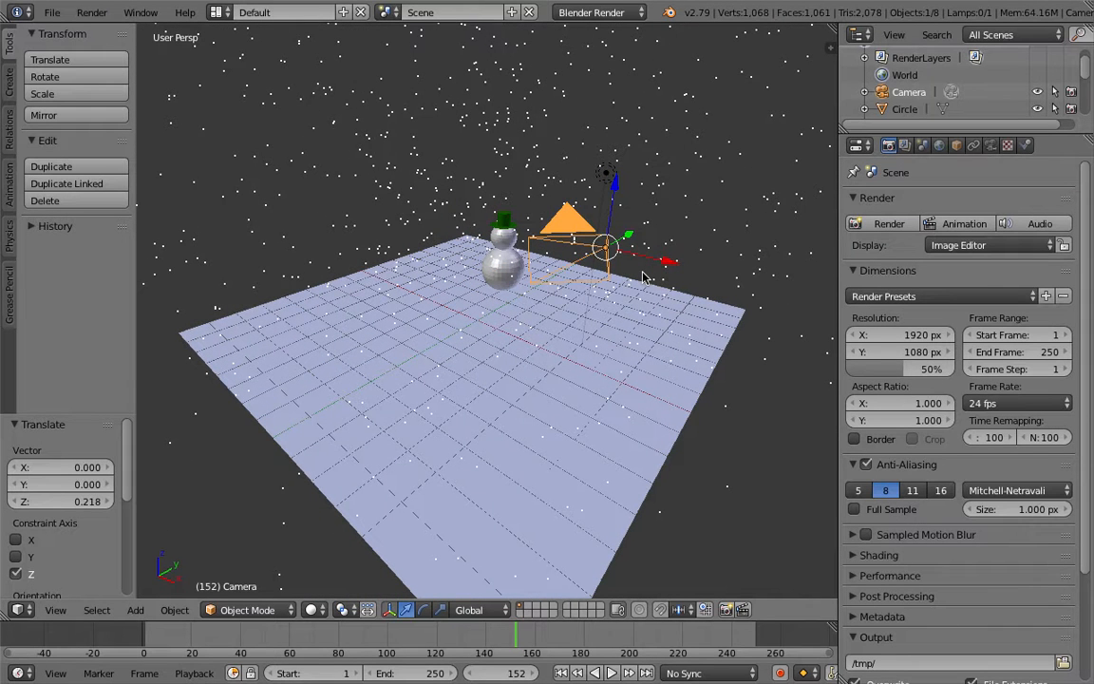
Step: Apply the Macbook render preset to the scene's render dimensions
left_click(904, 145)
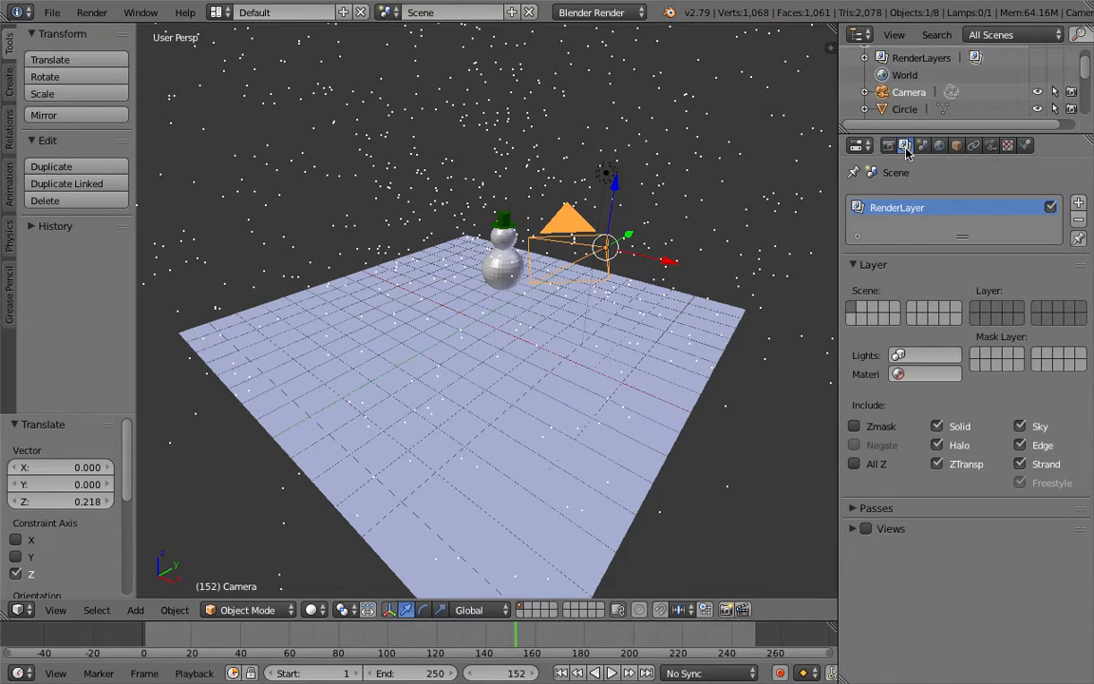
left_click(923, 145)
left_click(888, 145)
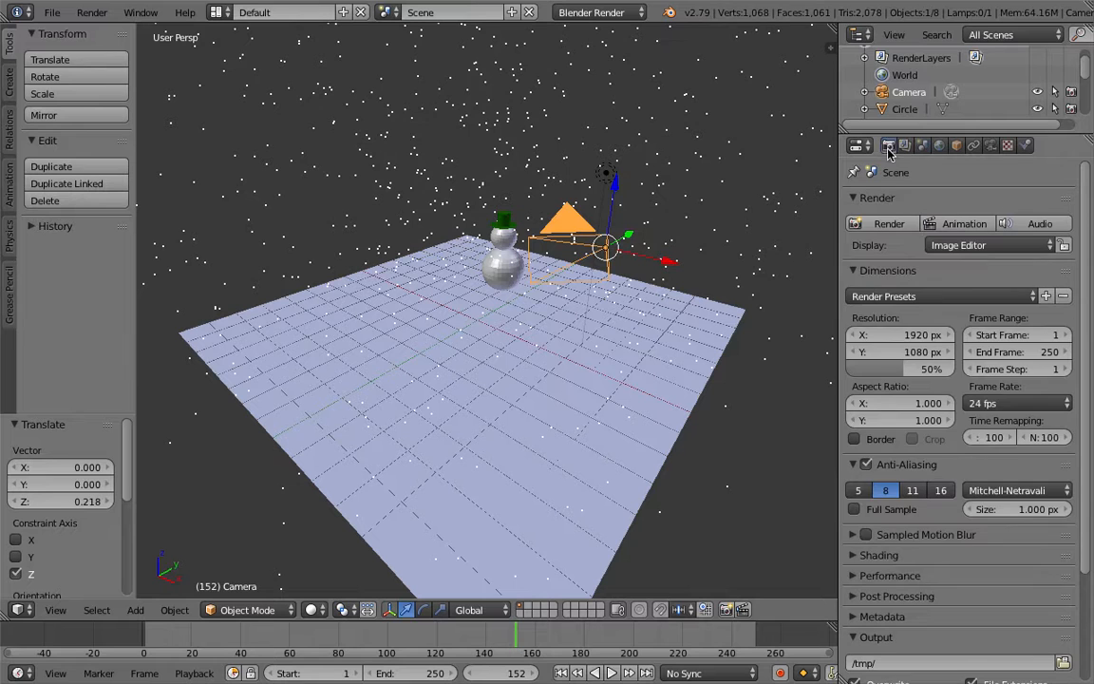
left_click(917, 297)
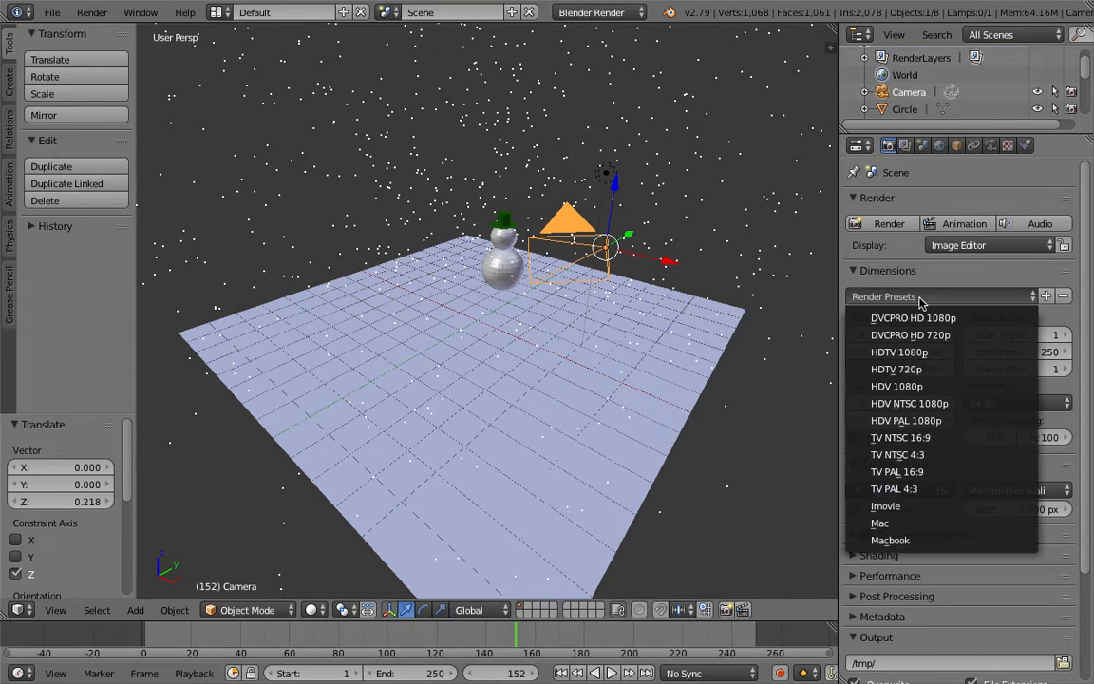
left_click(926, 539)
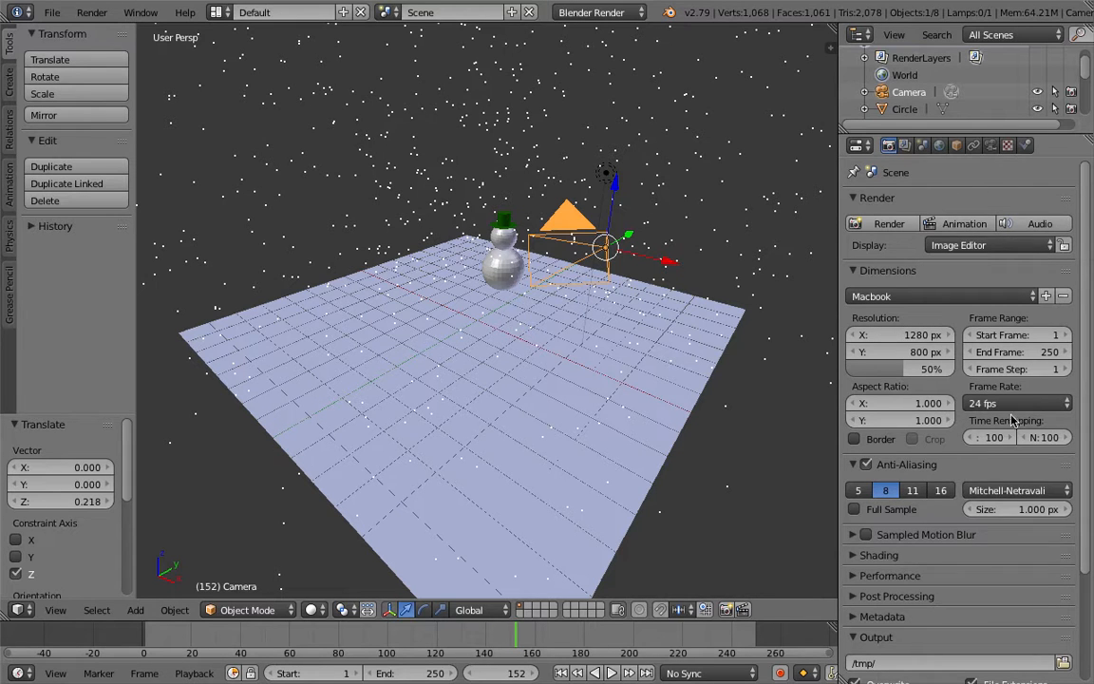
Step: Set the render output file format to the AVI JPEG movie format
scroll(941, 466, "down", 3)
scroll(928, 475, "down", 2)
left_click(931, 589)
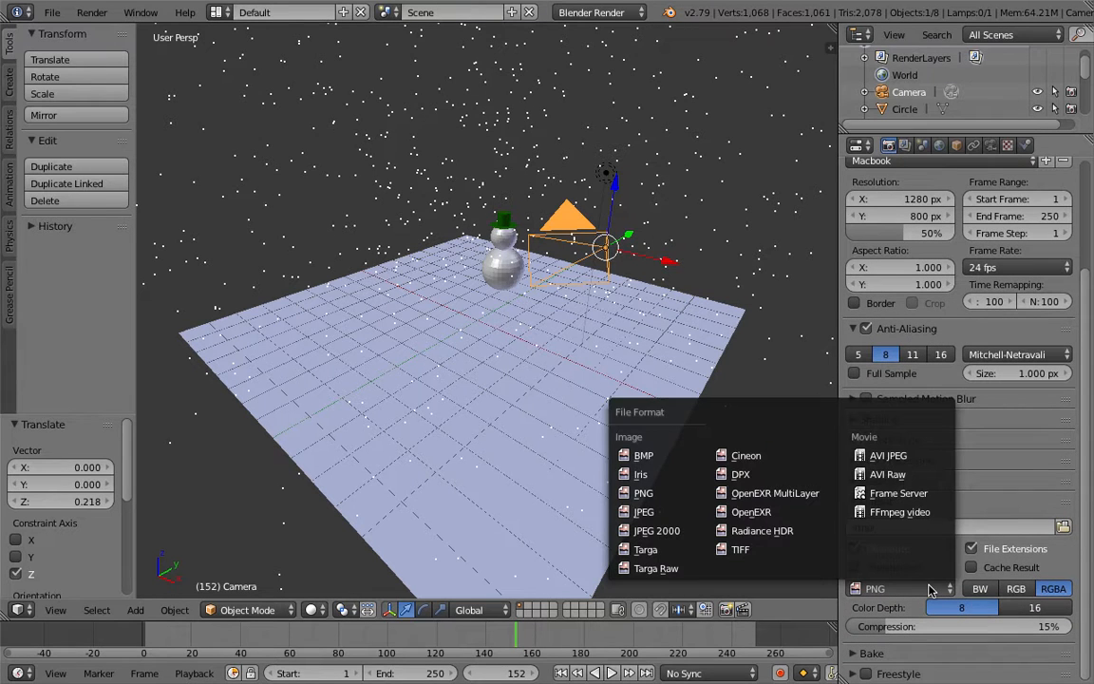
left_click(892, 456)
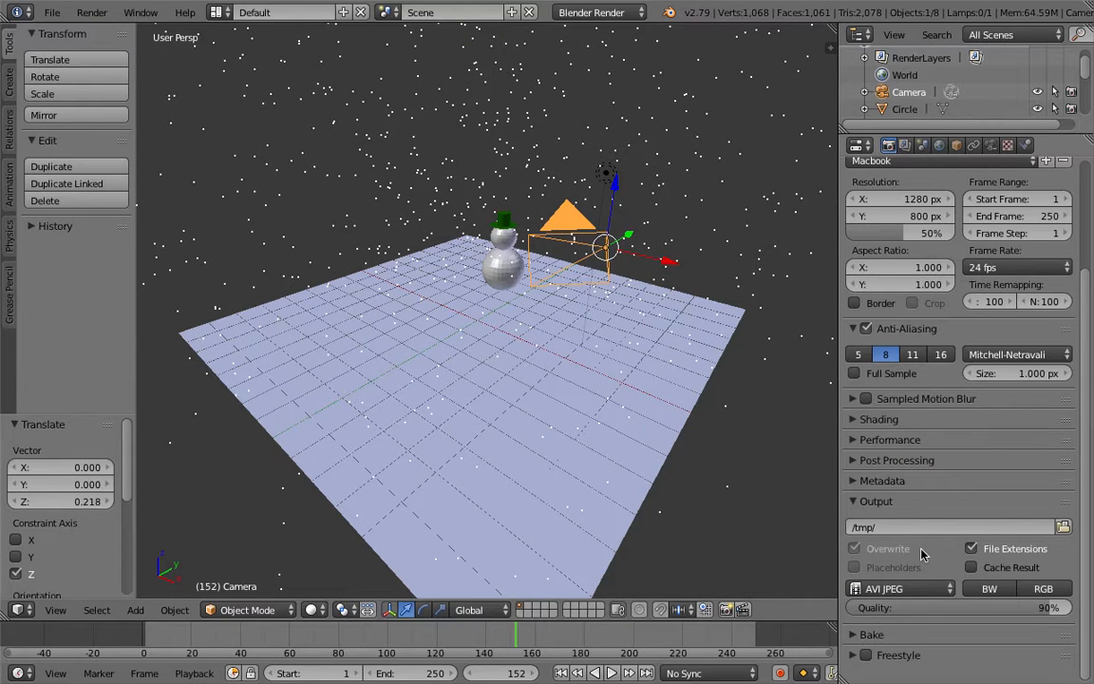
Step: Browse for a new render output location and open the Digital Blacksmiths folder
left_click(1063, 526)
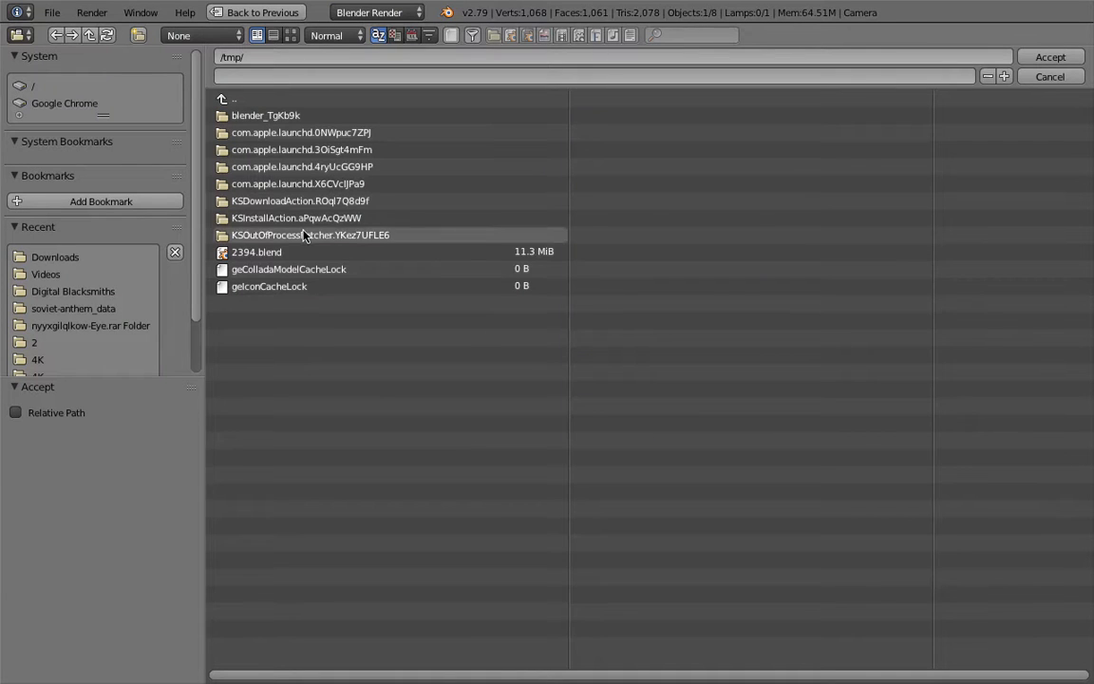
scroll(103, 302, "down", 3)
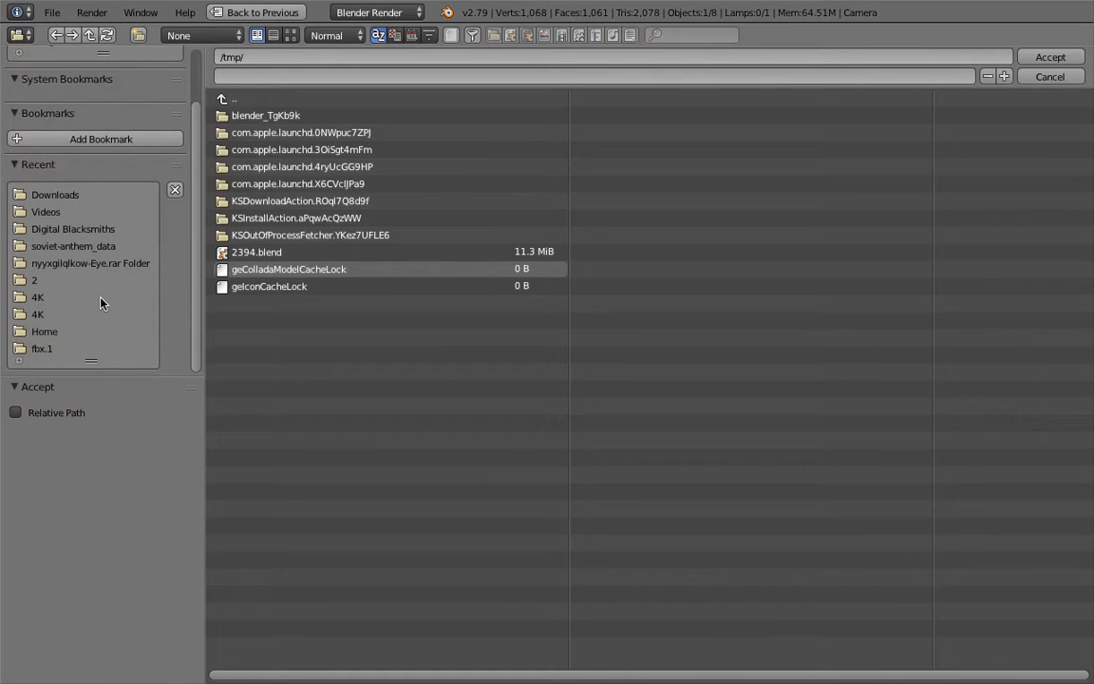
left_click(54, 336)
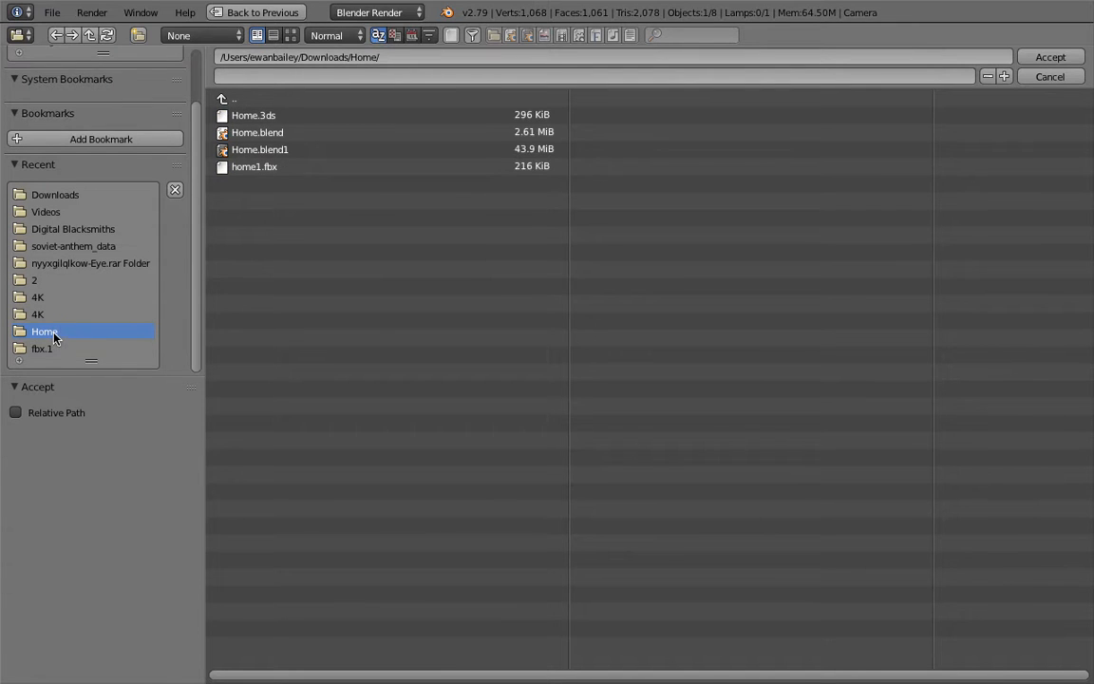
left_click(72, 312)
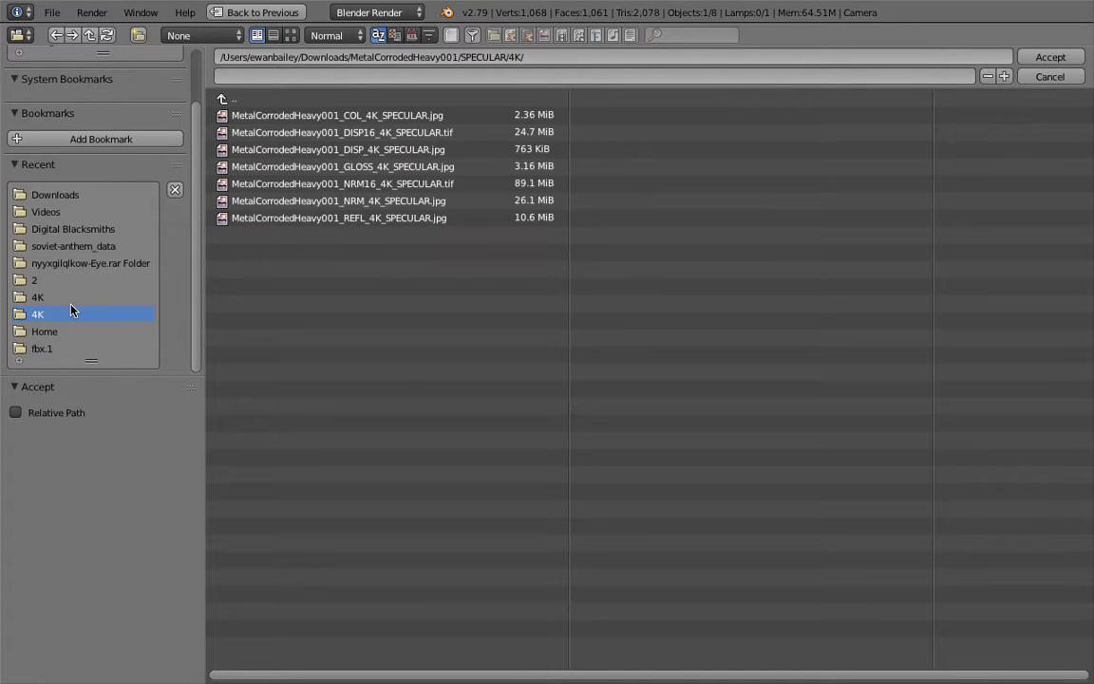
left_click(76, 195)
left_click(70, 228)
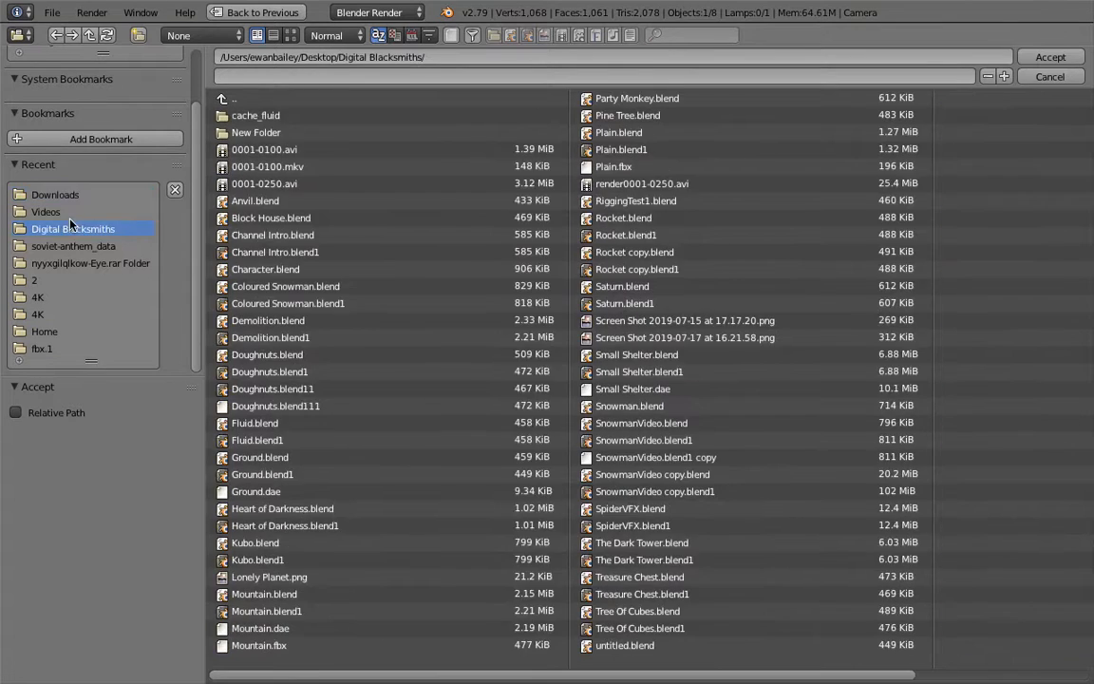
Step: Create a folder named BlenderVideos inside Digital Blacksmiths, open it and accept it as the render output location
scroll(102, 209, "up", 3)
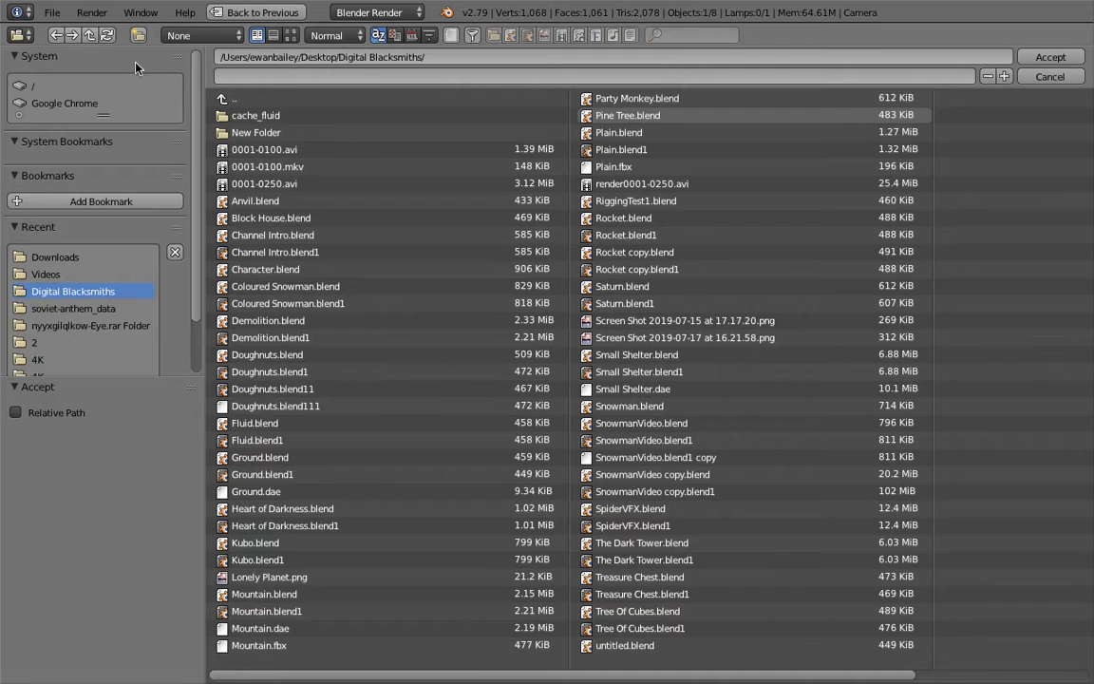
left_click(138, 35)
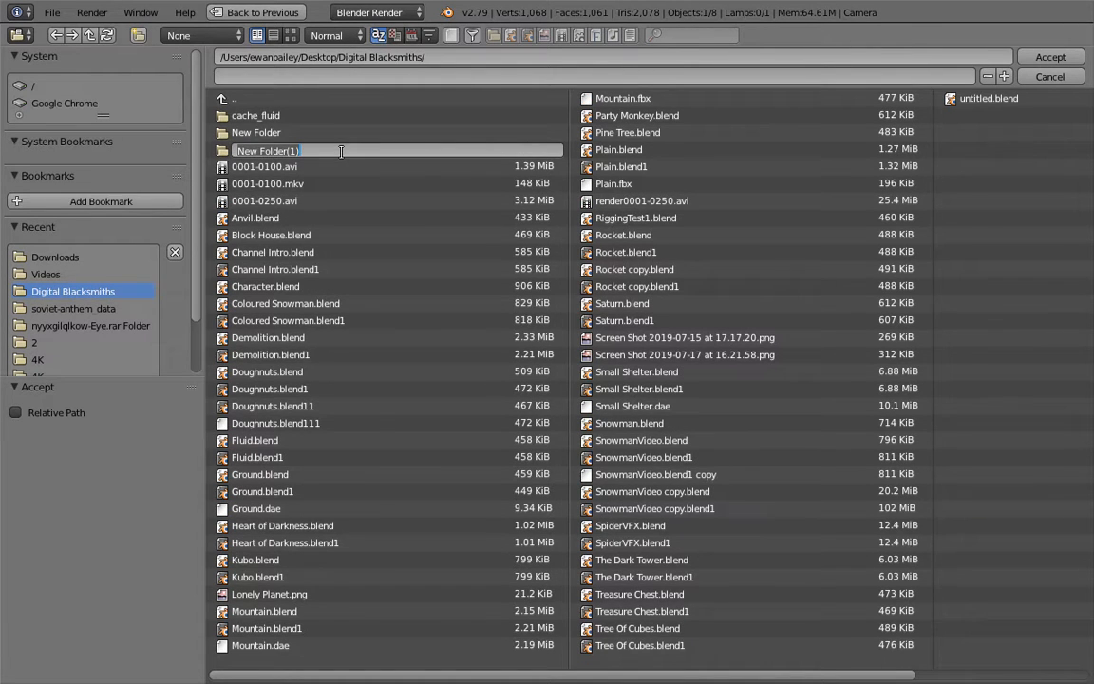
key("BackSpace")
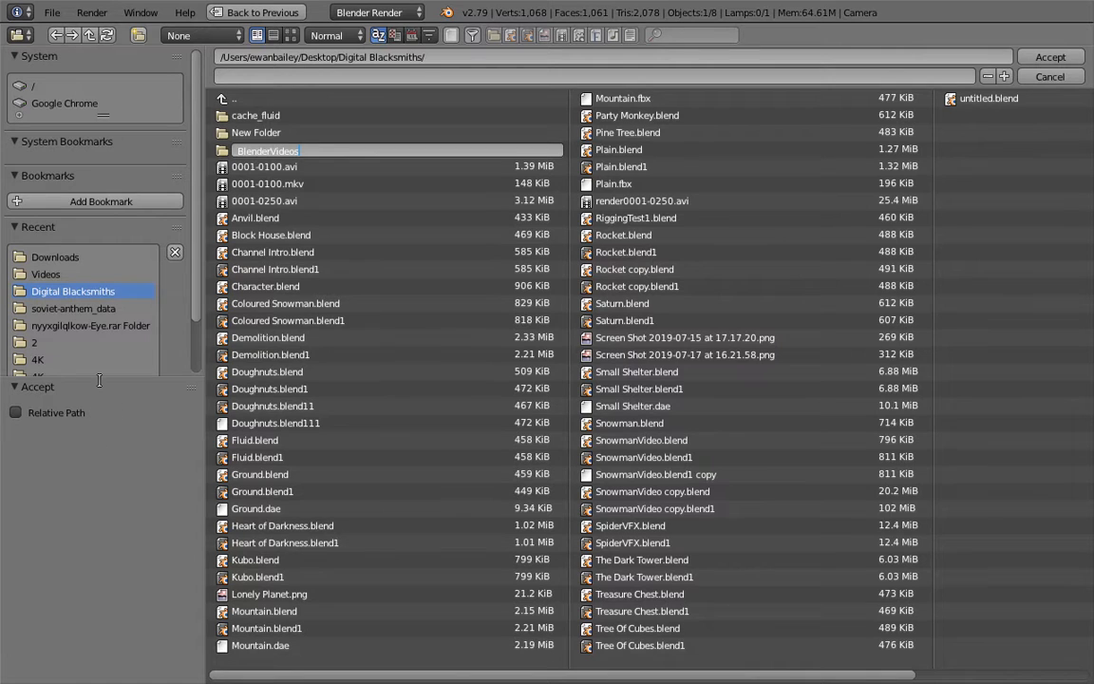
key("Return")
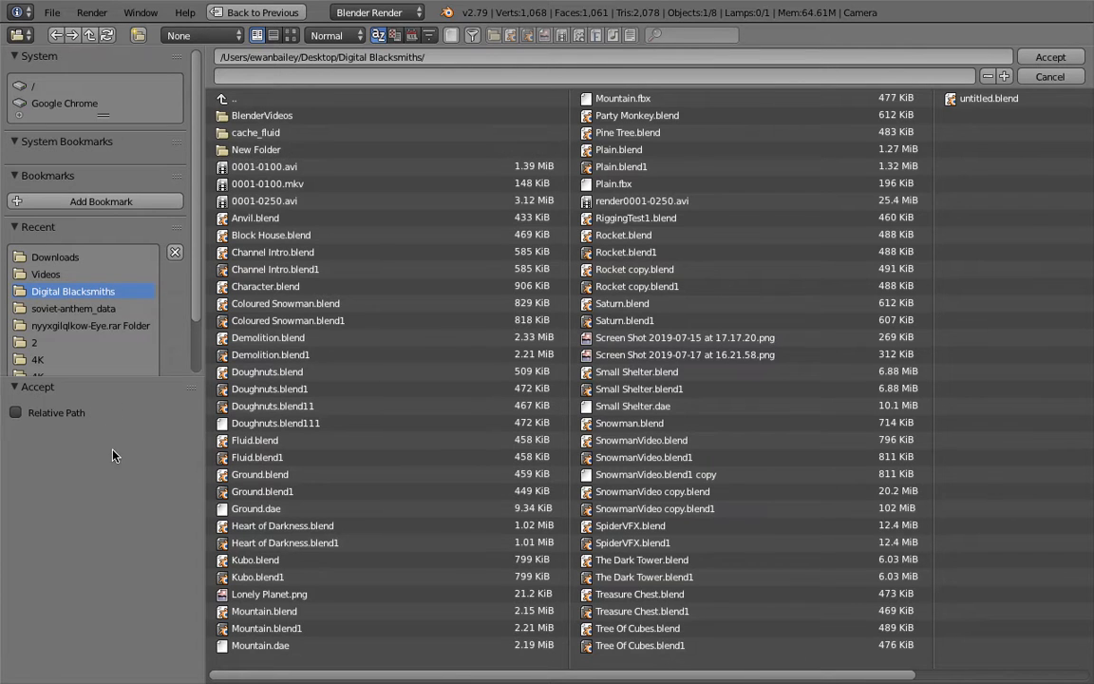
left_click(283, 115)
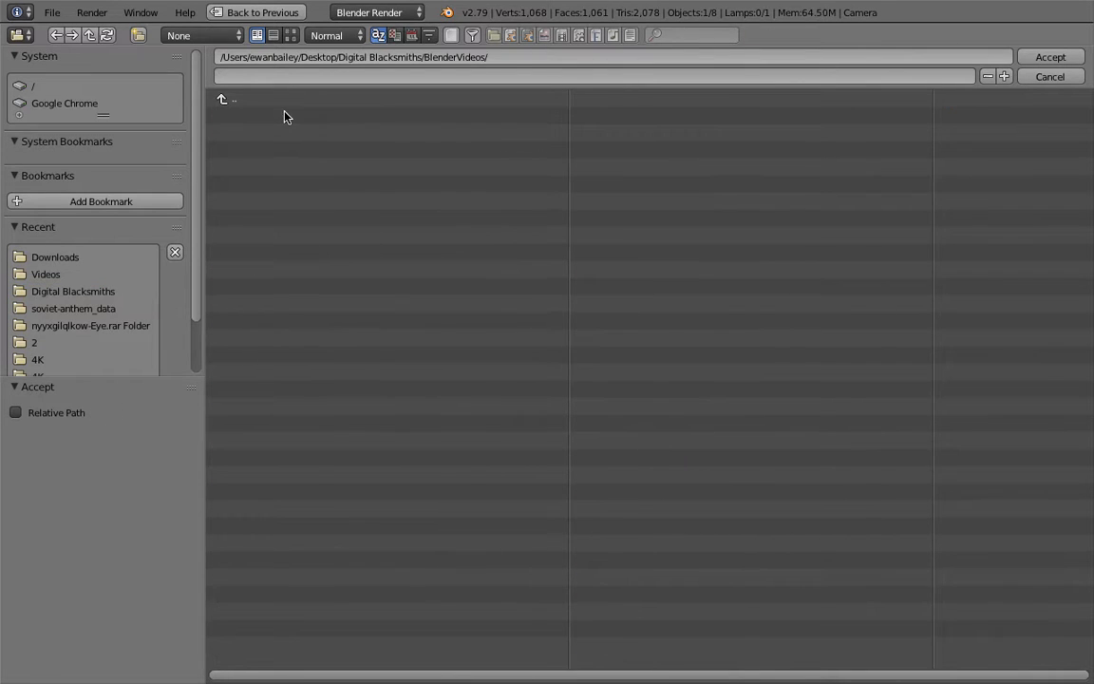
left_click(1063, 56)
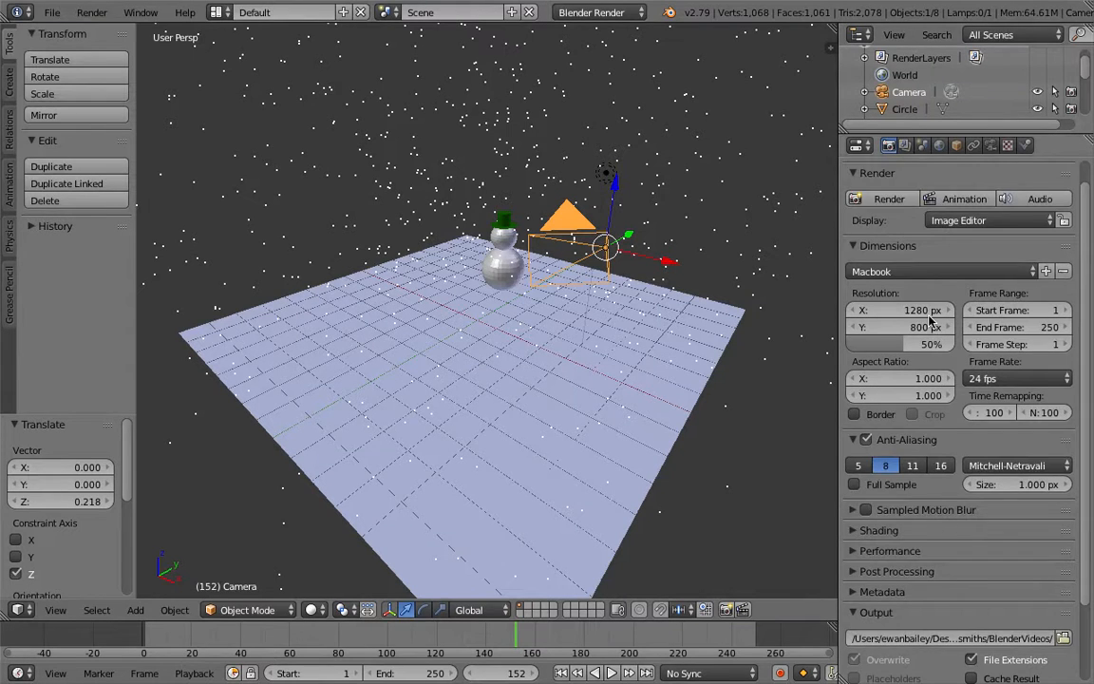
Step: Review the render settings and start rendering the full snowfall animation
scroll(945, 470, "down", 3)
scroll(945, 471, "up", 4)
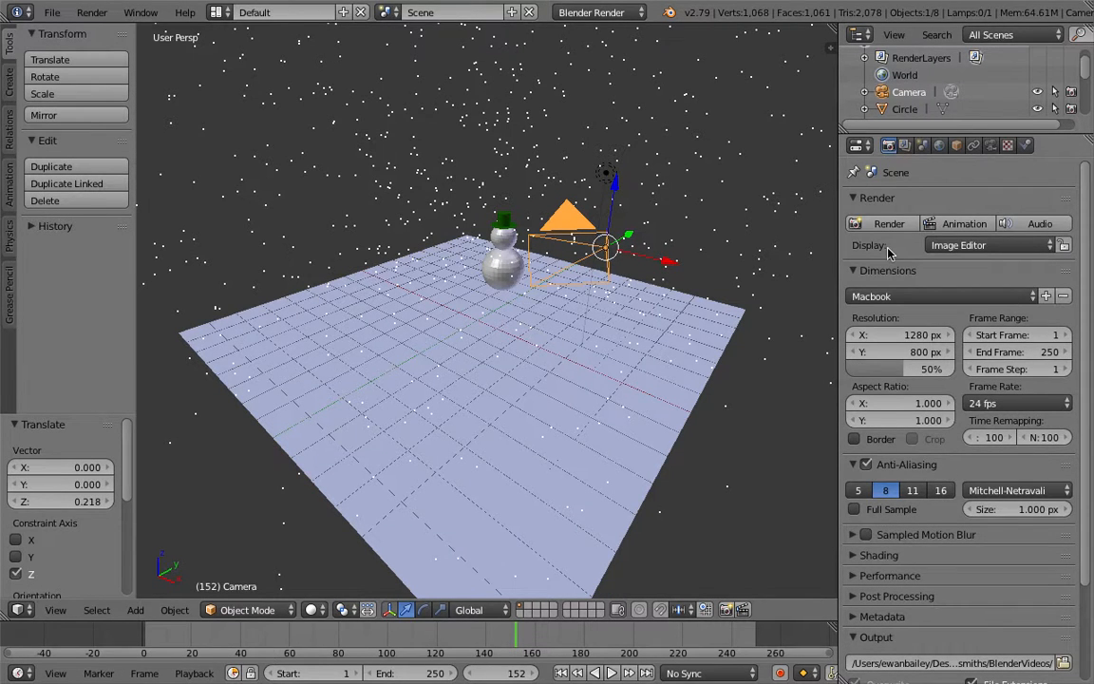
left_click(947, 228)
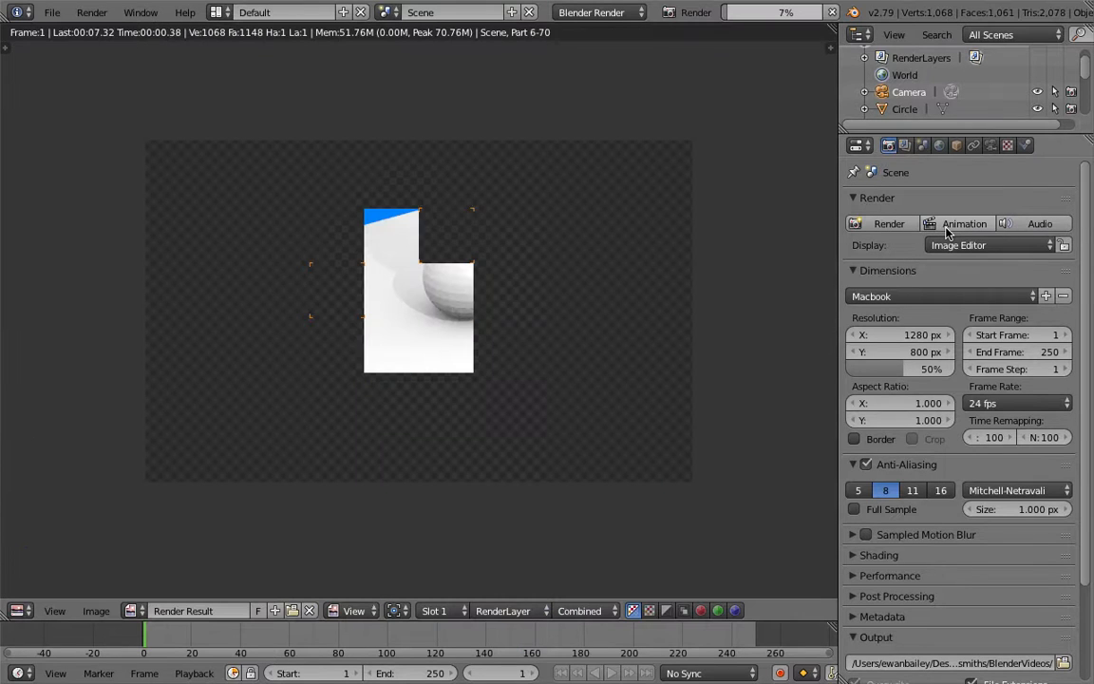